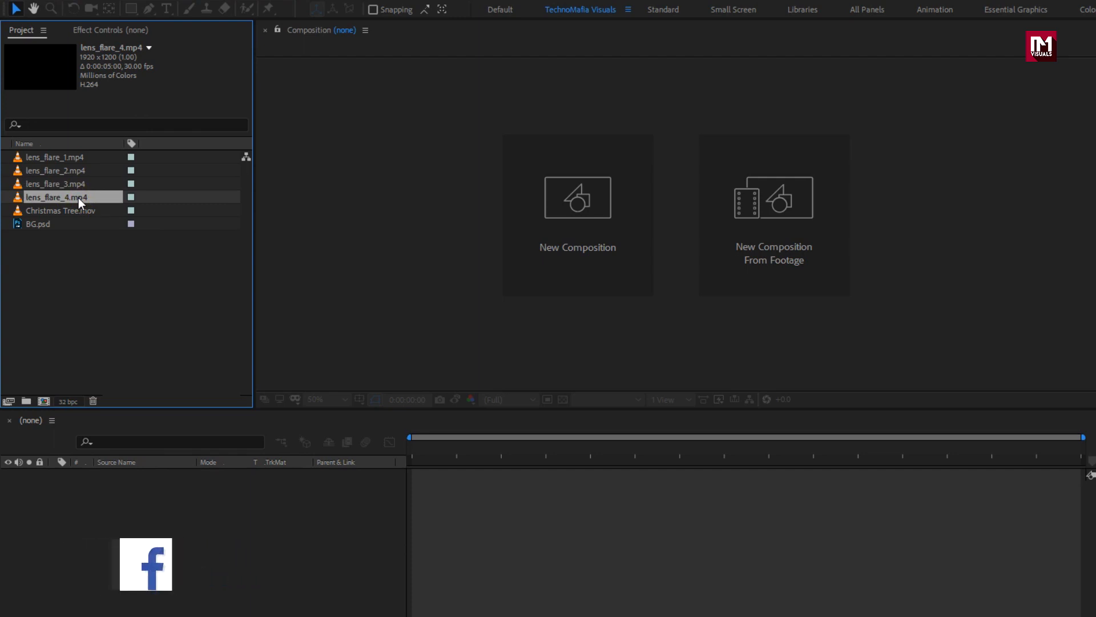
pyautogui.click(79, 210)
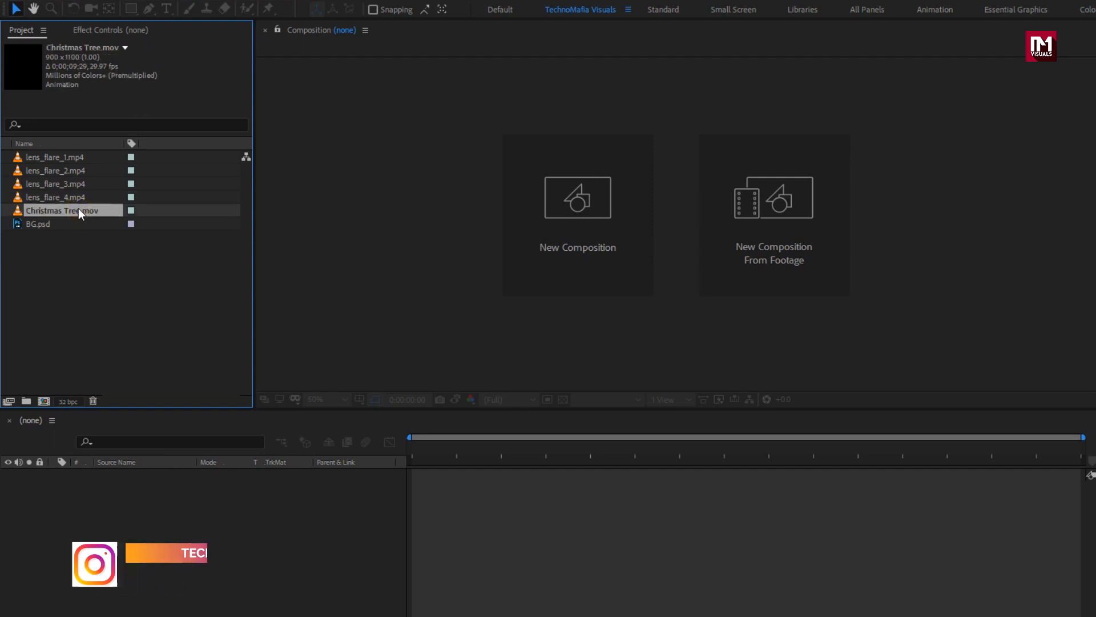
pyautogui.click(73, 220)
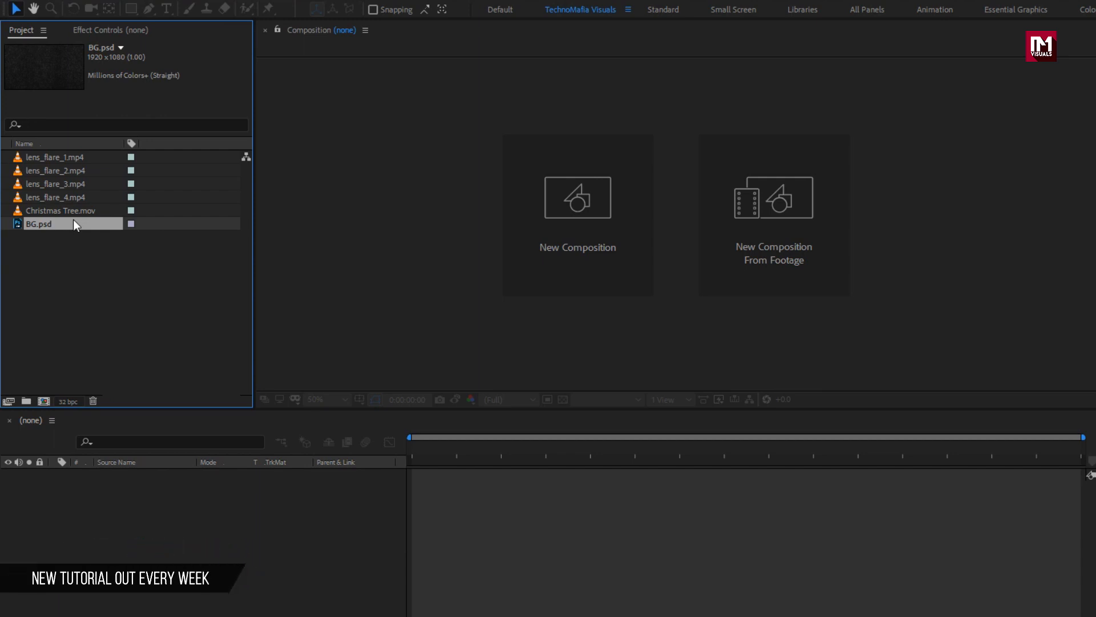
# Step: Create a new 1920 x 1080 composition named Golden_Text with a duration of 0:00:10:00
pyautogui.click(560, 208)
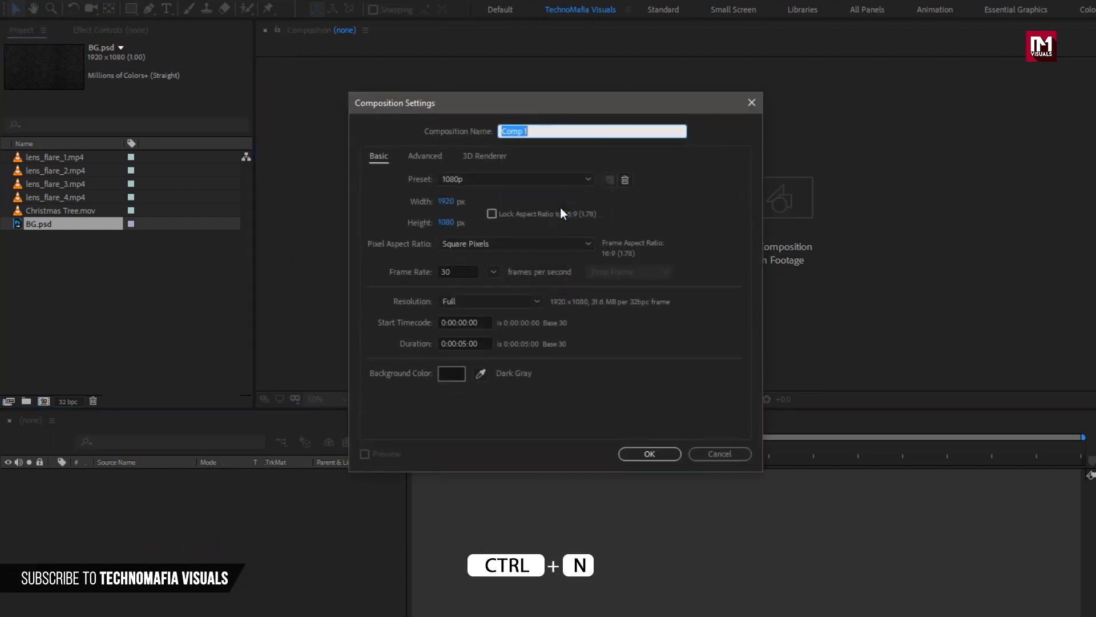
pyautogui.write('Golden_Text')
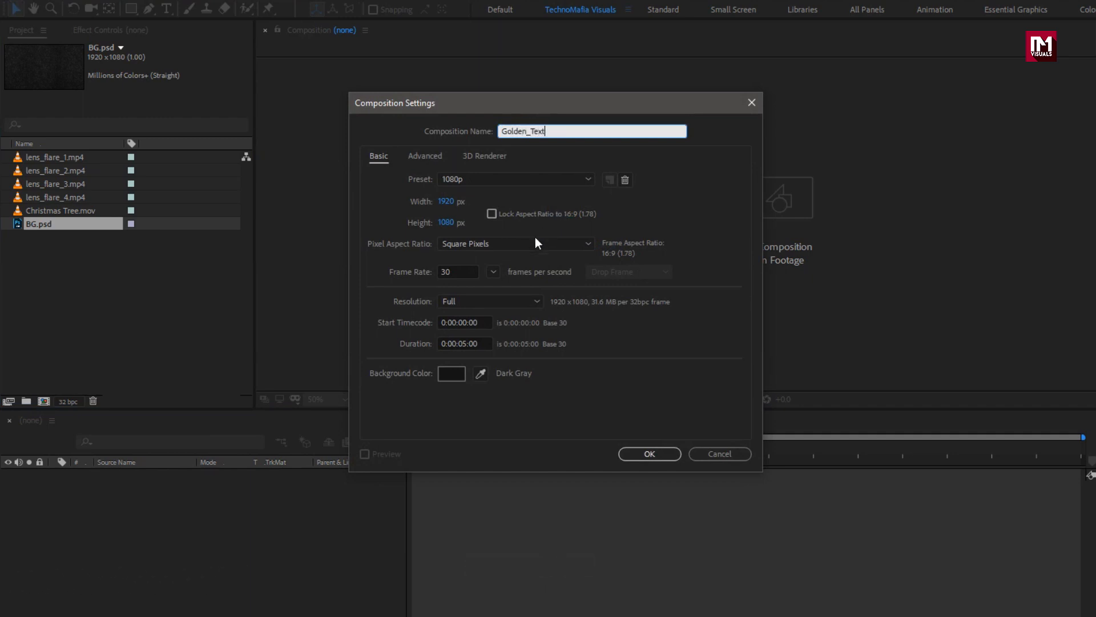
pyautogui.click(459, 343)
pyautogui.press('BackSpace')
pyautogui.press('BackSpace')
pyautogui.write('10')
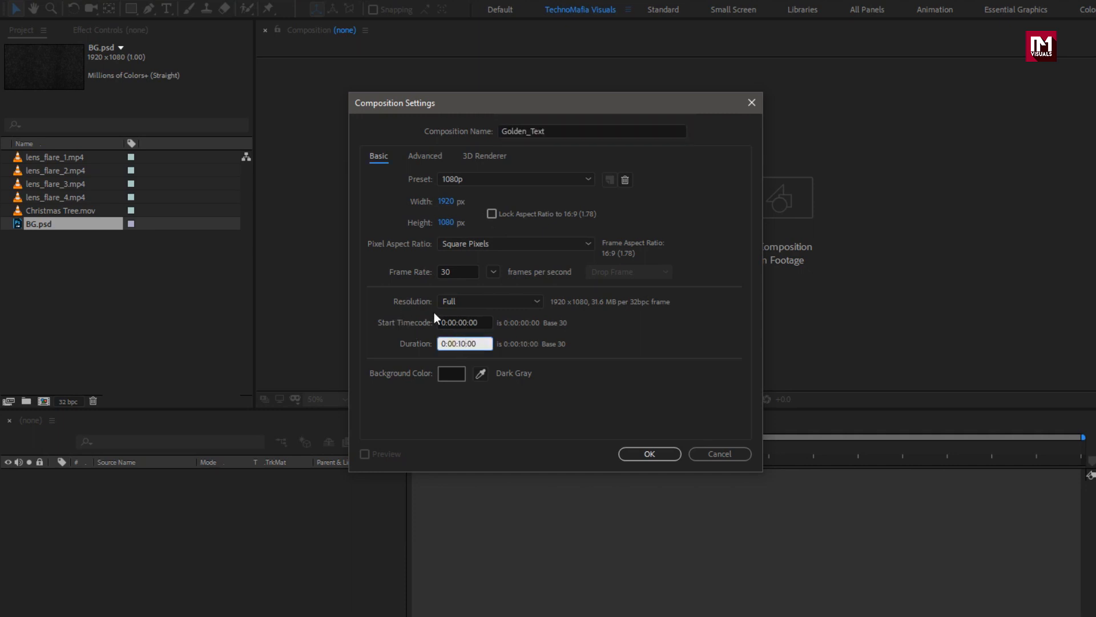
pyautogui.click(642, 454)
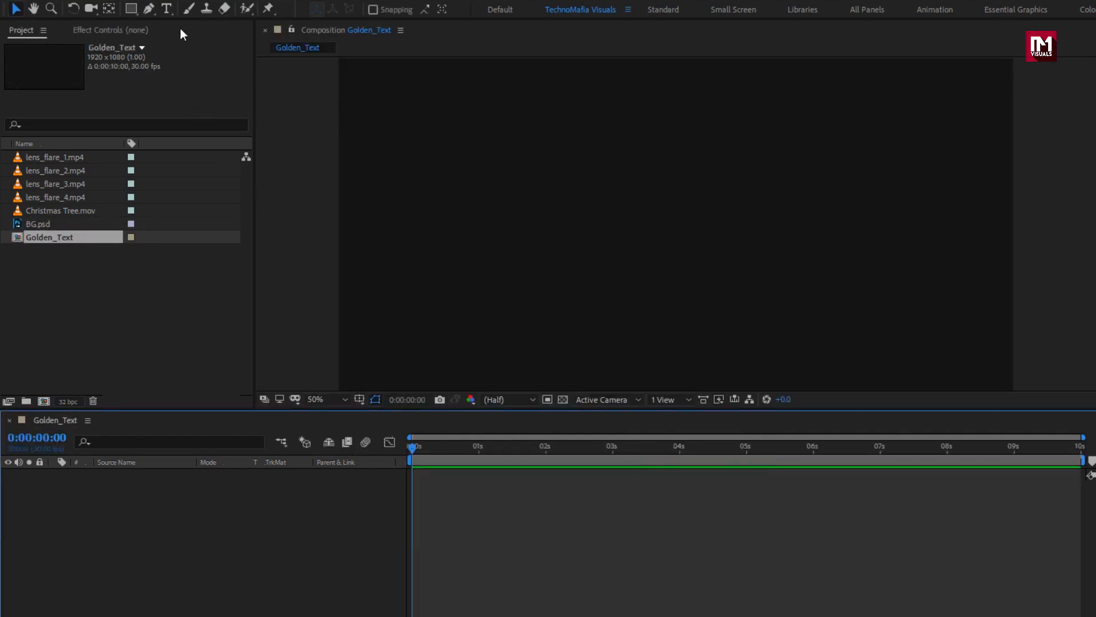
# Step: Add a text layer reading "Merry Christmas !" to the Golden_Text composition
pyautogui.click(171, 9)
pyautogui.click(545, 238)
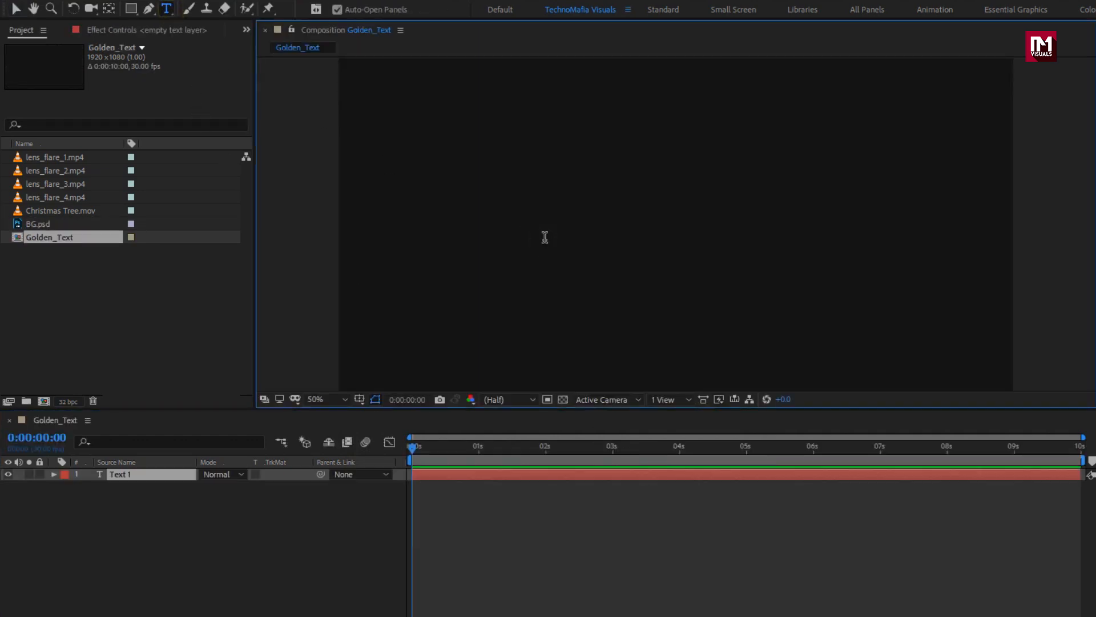
pyautogui.write('M')
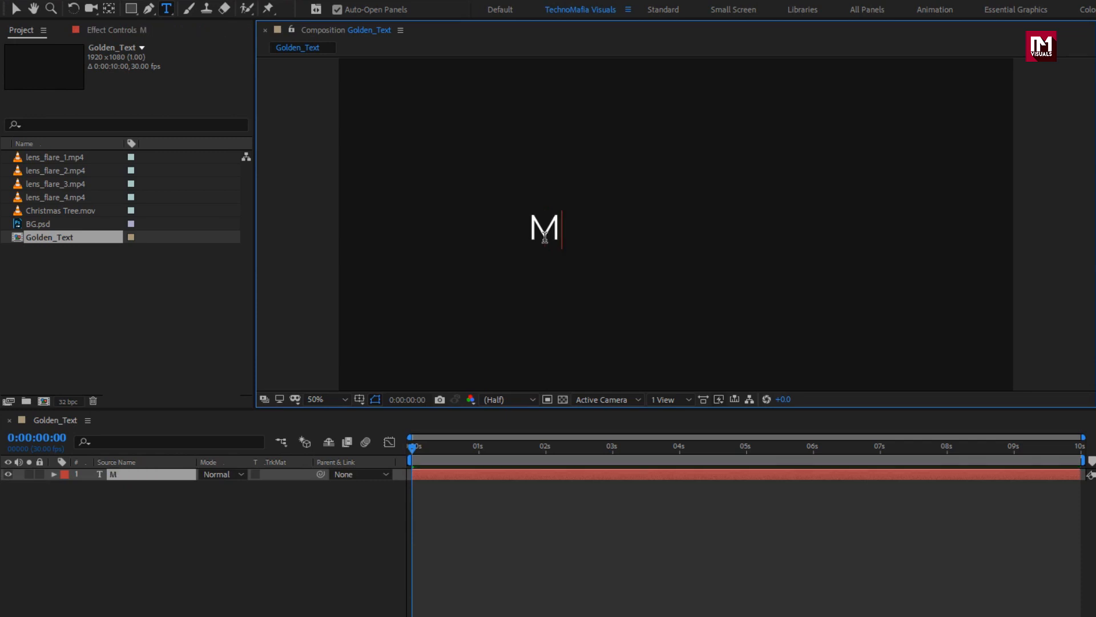
pyautogui.write('erry C')
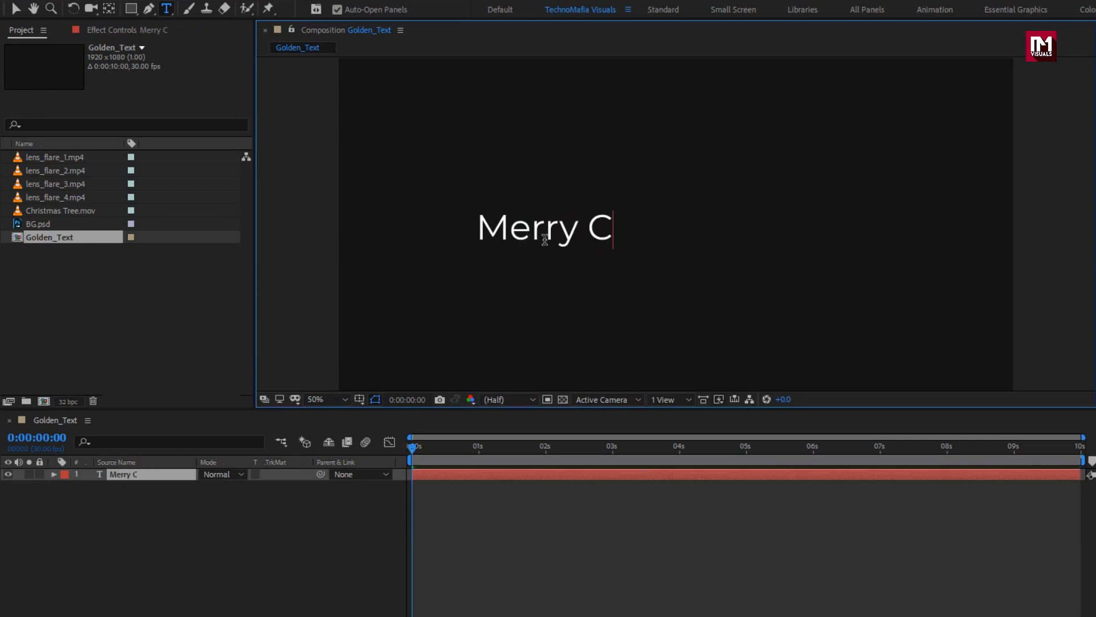
pyautogui.write('hristm')
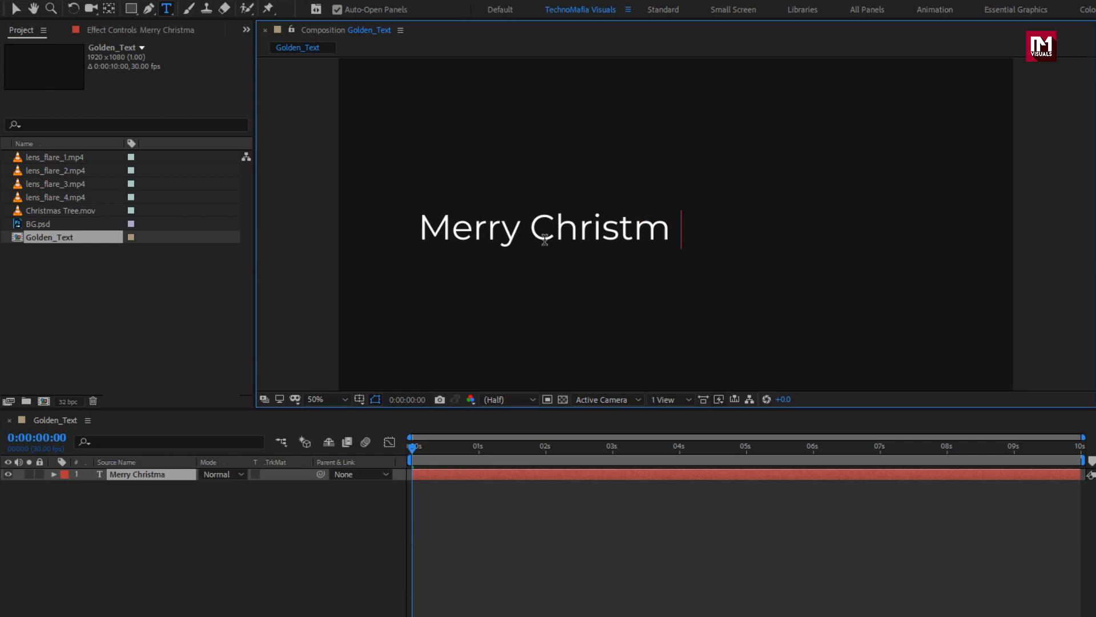
pyautogui.write('as !')
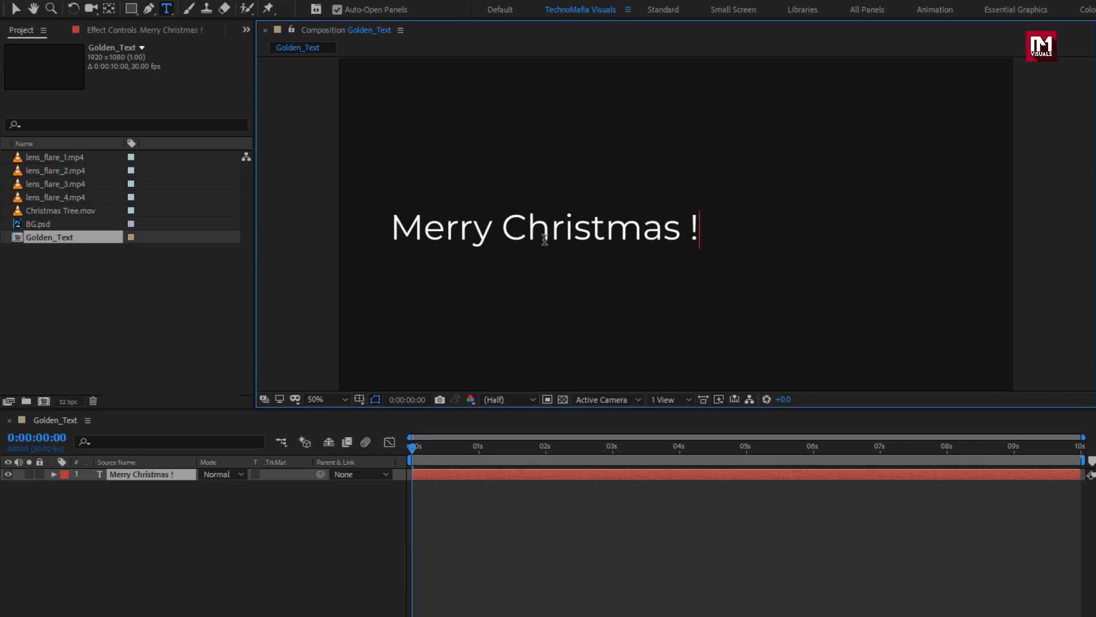
pyautogui.hotkey('ctrl', 'Return')
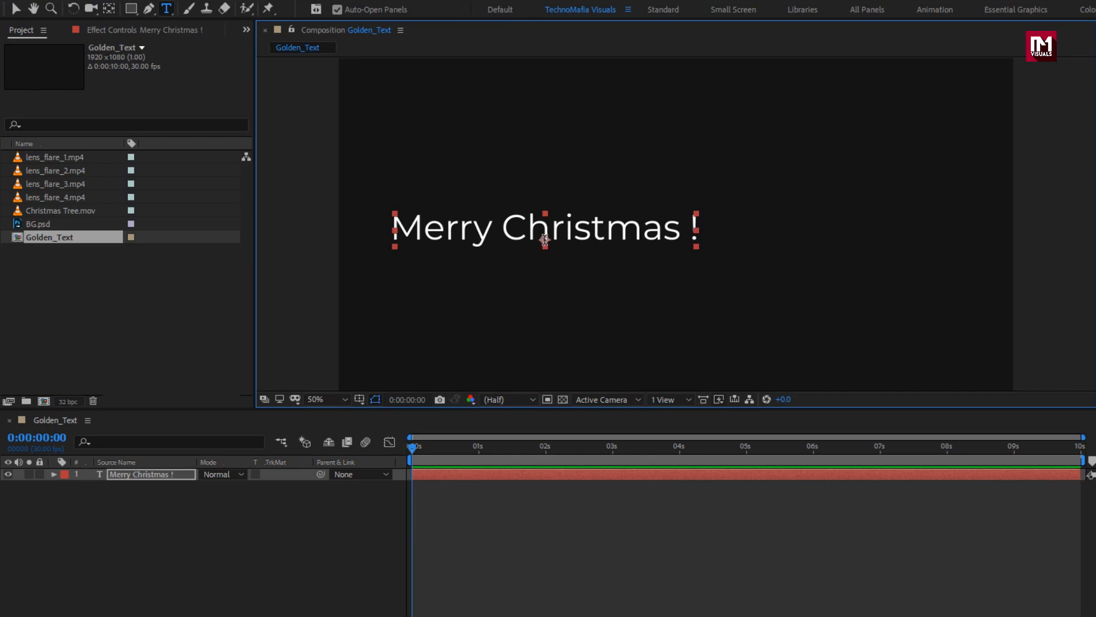
# Step: Set the text's font to Great Vibes and enlarge it to roughly double its size
pyautogui.click(957, 443)
pyautogui.write('gre')
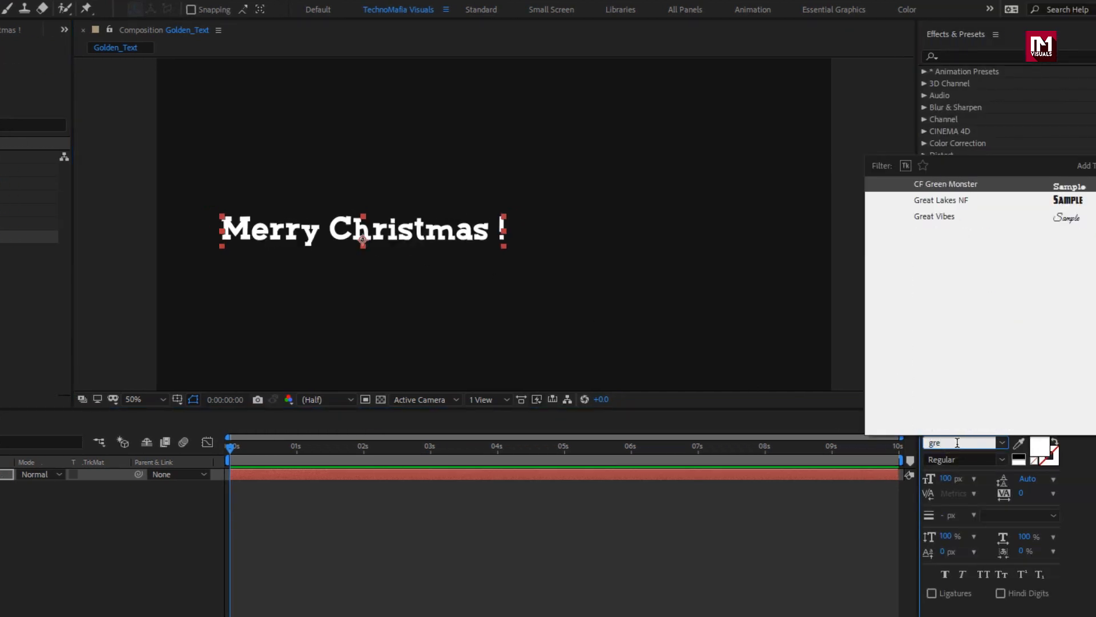
pyautogui.click(930, 217)
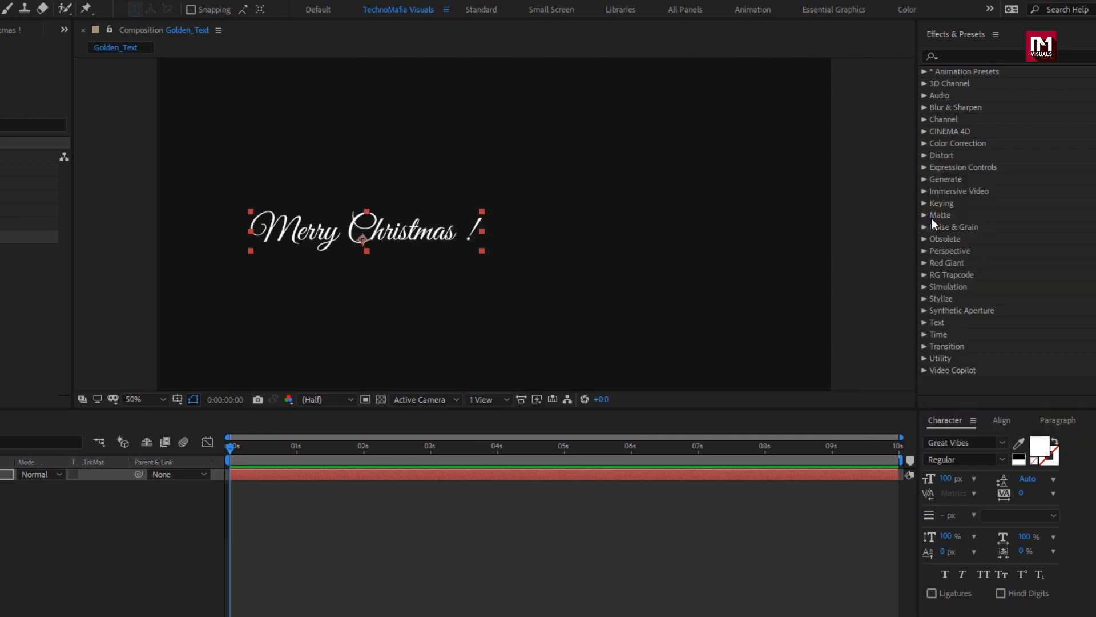
pyautogui.moveTo(945, 486); pyautogui.dragTo(1015, 478)
# Step: Align the text layer to the composition's centre both horizontally and vertically
pyautogui.click(1000, 421)
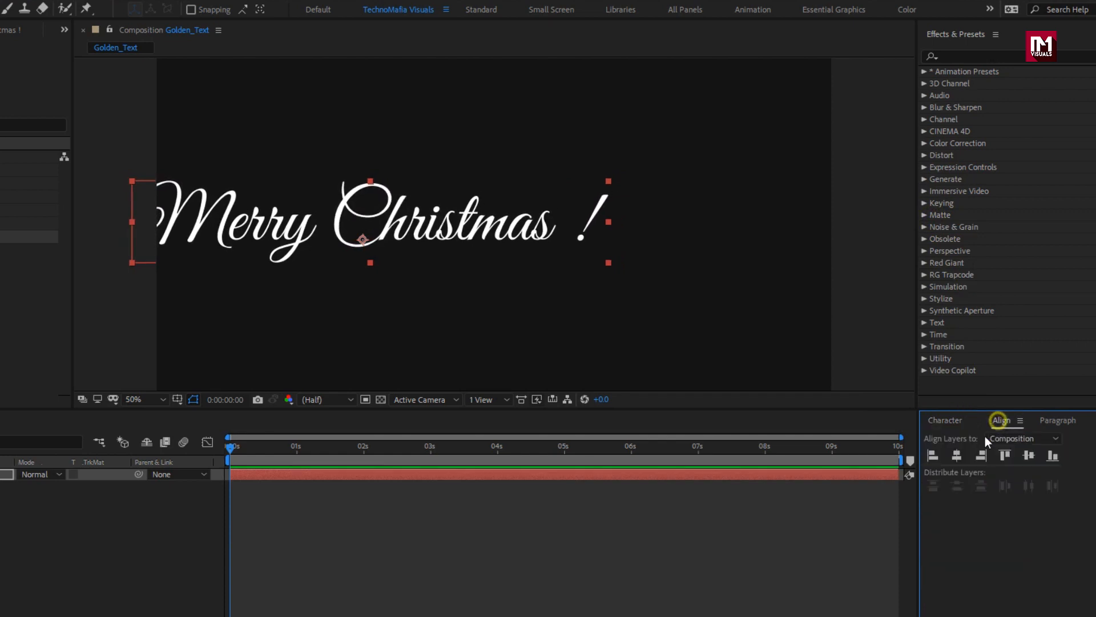
pyautogui.click(958, 456)
pyautogui.click(1028, 458)
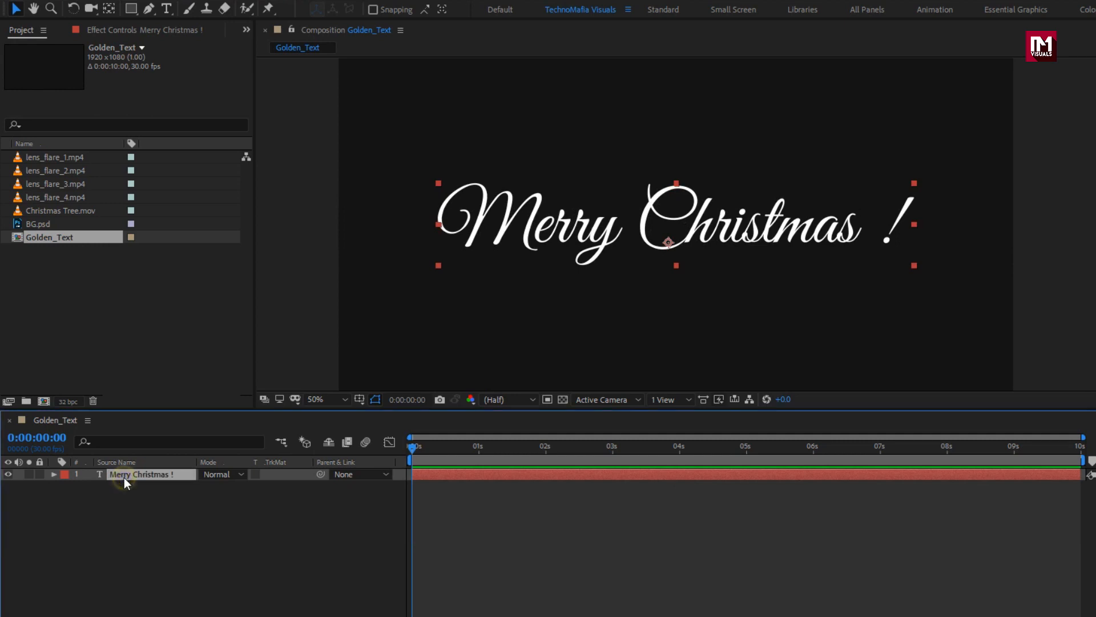
# Step: Pre-compose the Merry Christmas ! layer into a composition named Text, moving all attributes into it
pyautogui.rightClick(124, 477)
pyautogui.click(146, 419)
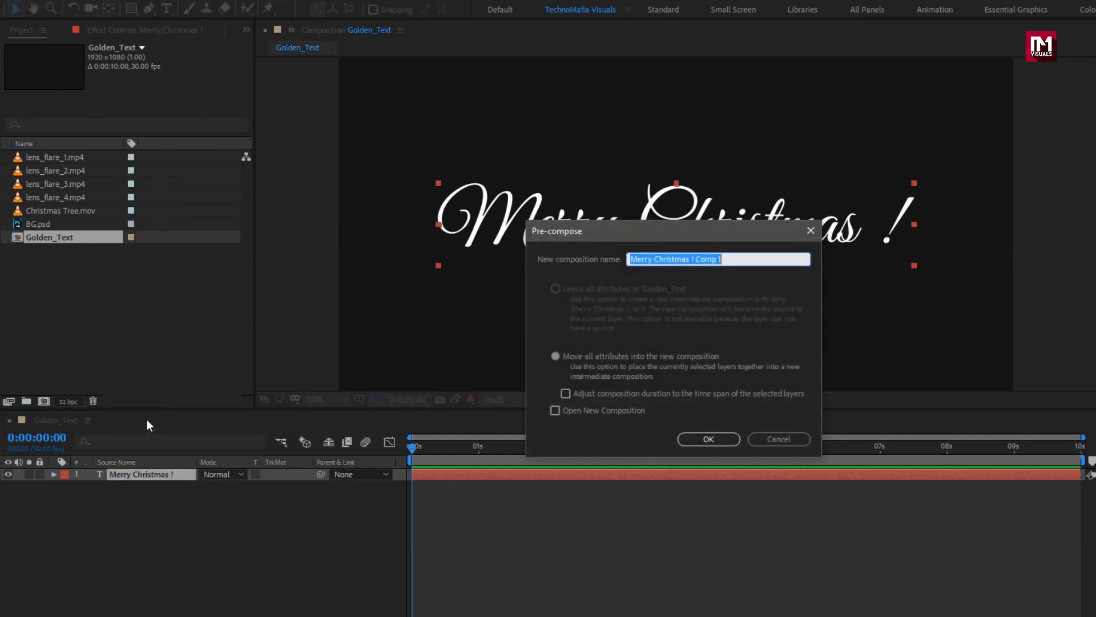
pyautogui.write('Text')
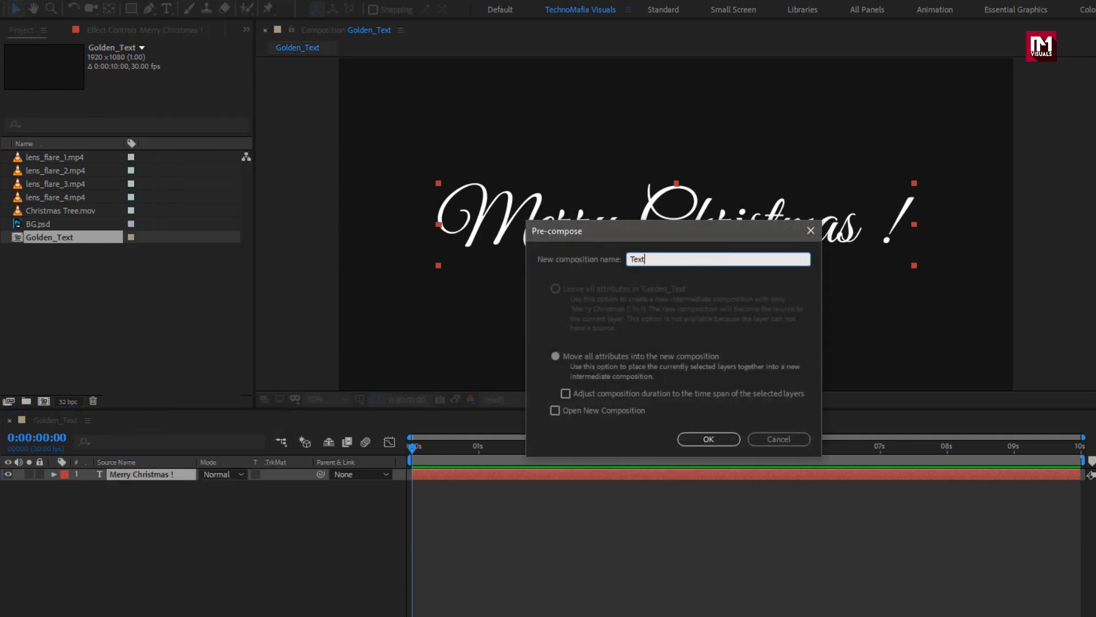
pyautogui.click(691, 441)
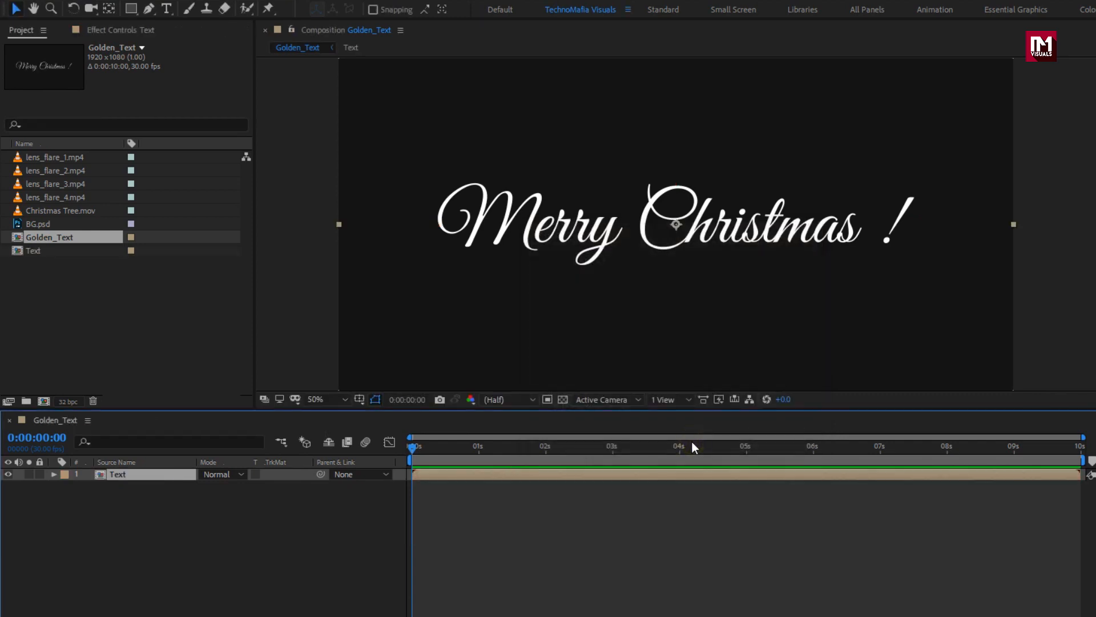
# Step: Create a black 1920 x 1080 solid named Golden_Layer above the Text layer
pyautogui.rightClick(168, 519)
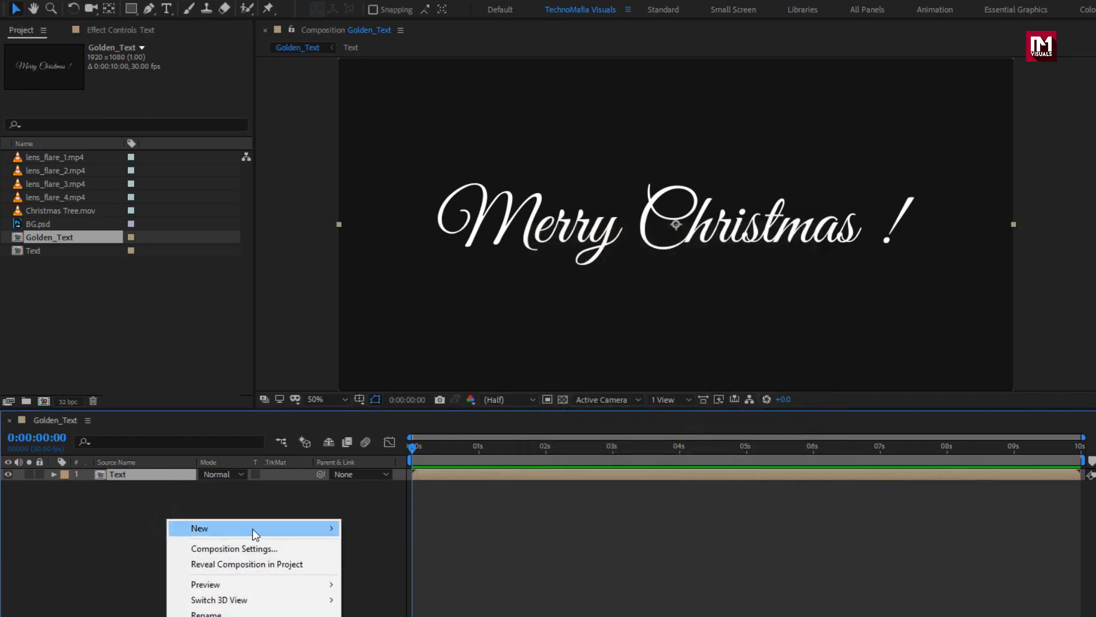
pyautogui.moveTo(252, 529)
pyautogui.click(387, 562)
pyautogui.write('Golden_Layer')
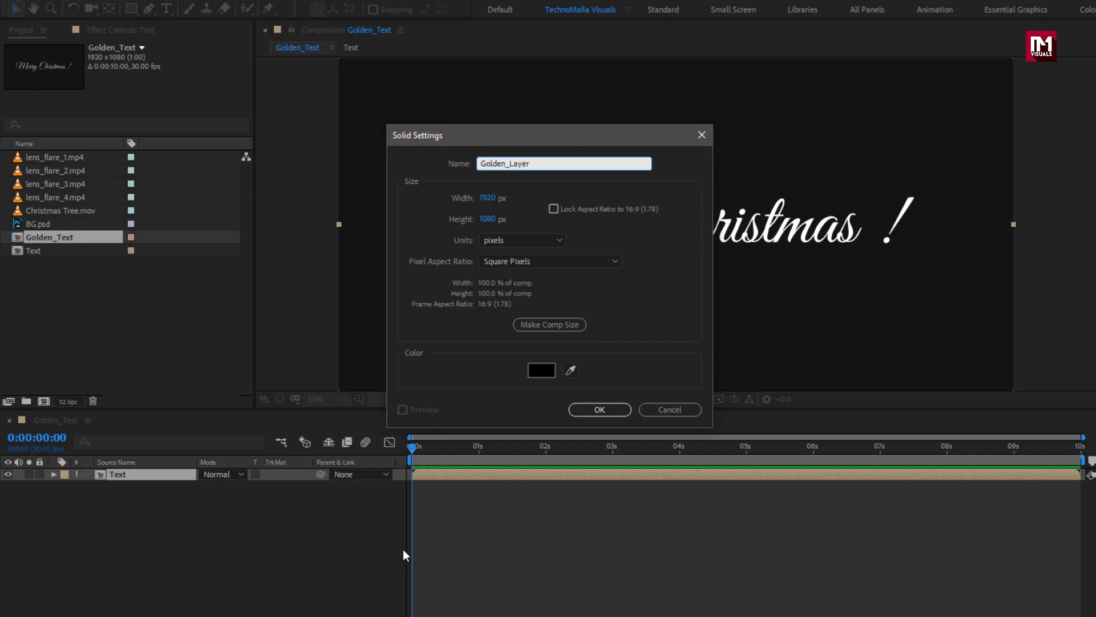
pyautogui.click(586, 413)
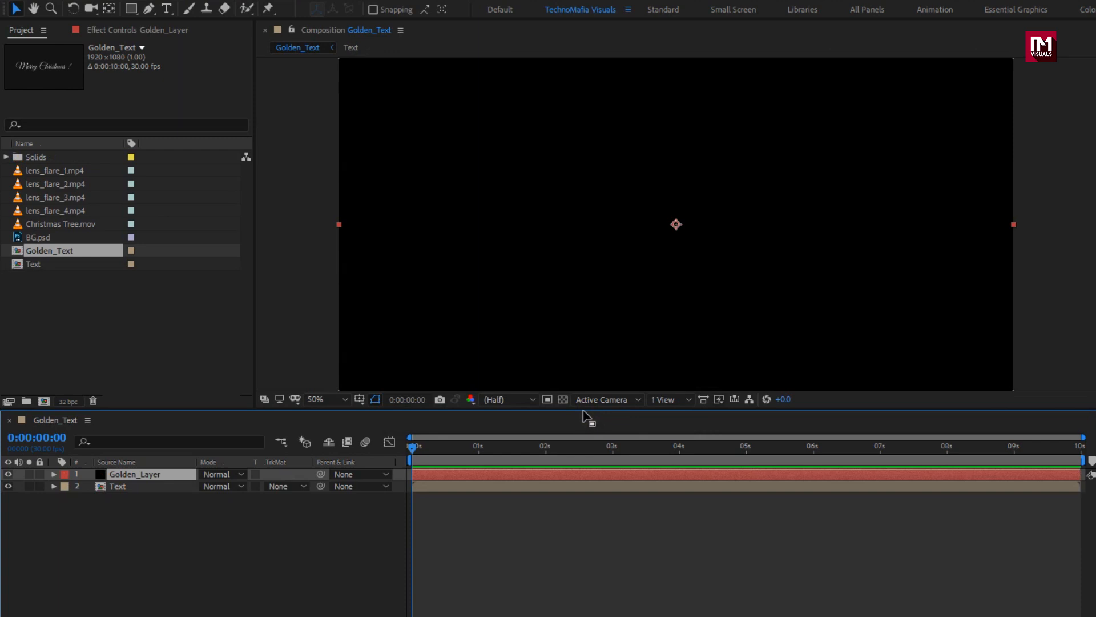
# Step: Find the Fractal Noise effect and apply it to Golden_Layer
pyautogui.click(955, 55)
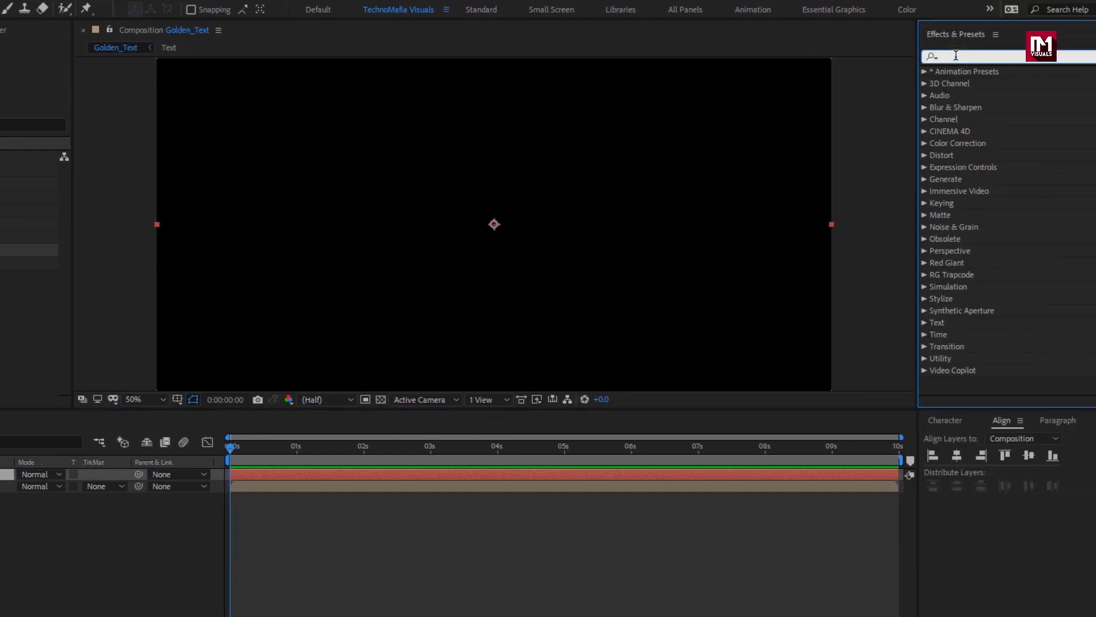
pyautogui.write('frac')
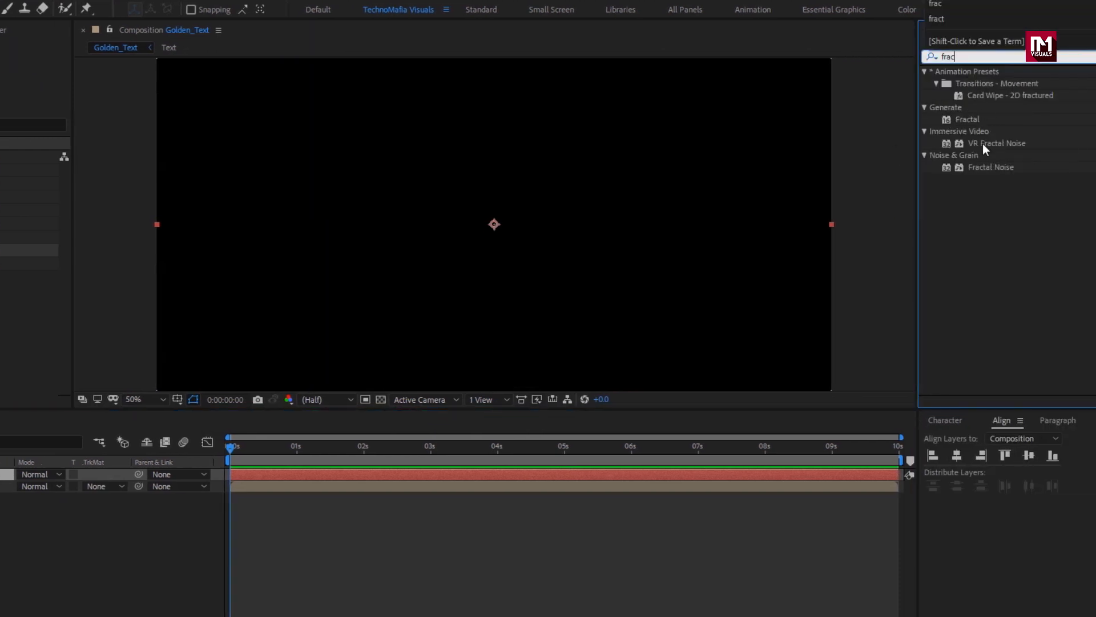
pyautogui.doubleClick(979, 167)
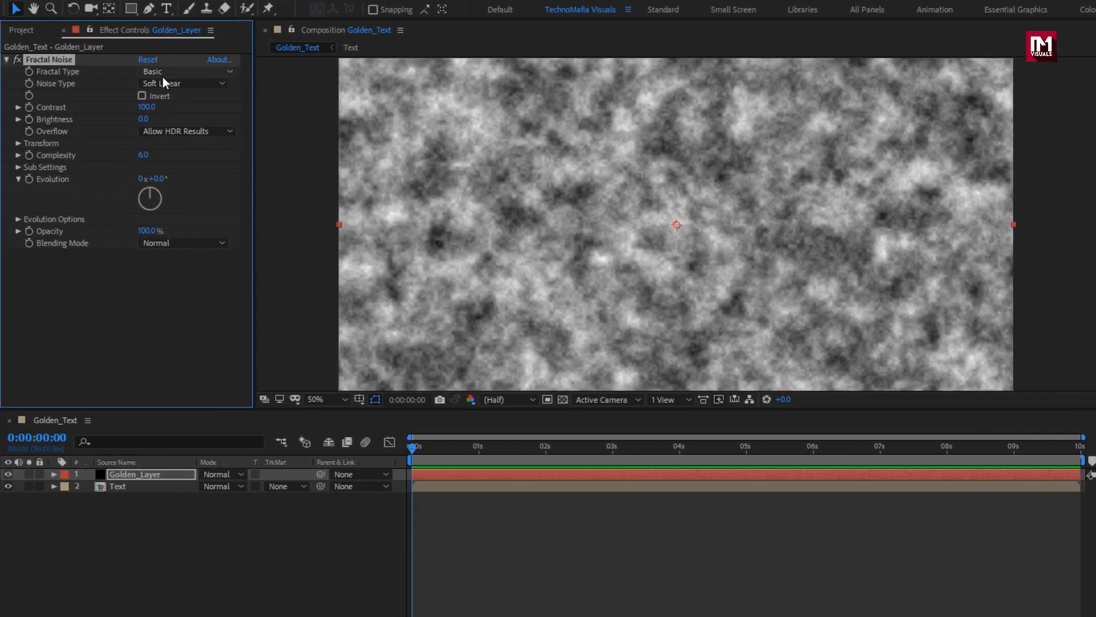
# Step: Set the Fractal Noise fractal type to Turbulent Basic and its brightness to 25
pyautogui.click(162, 72)
pyautogui.click(170, 119)
pyautogui.click(144, 120)
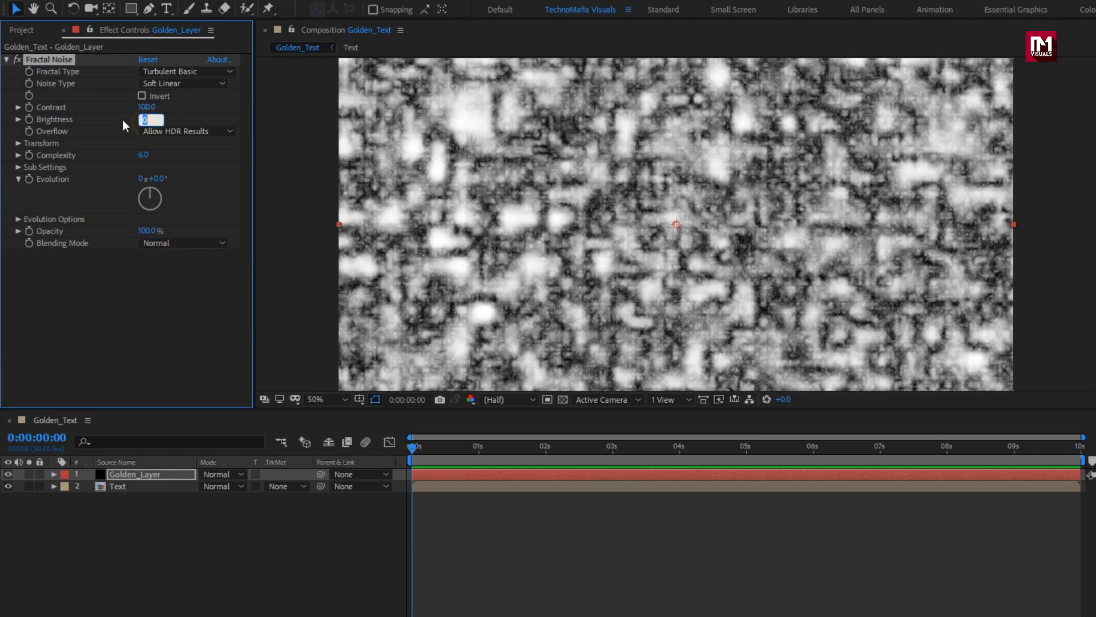
pyautogui.write('25')
pyautogui.press('Return')
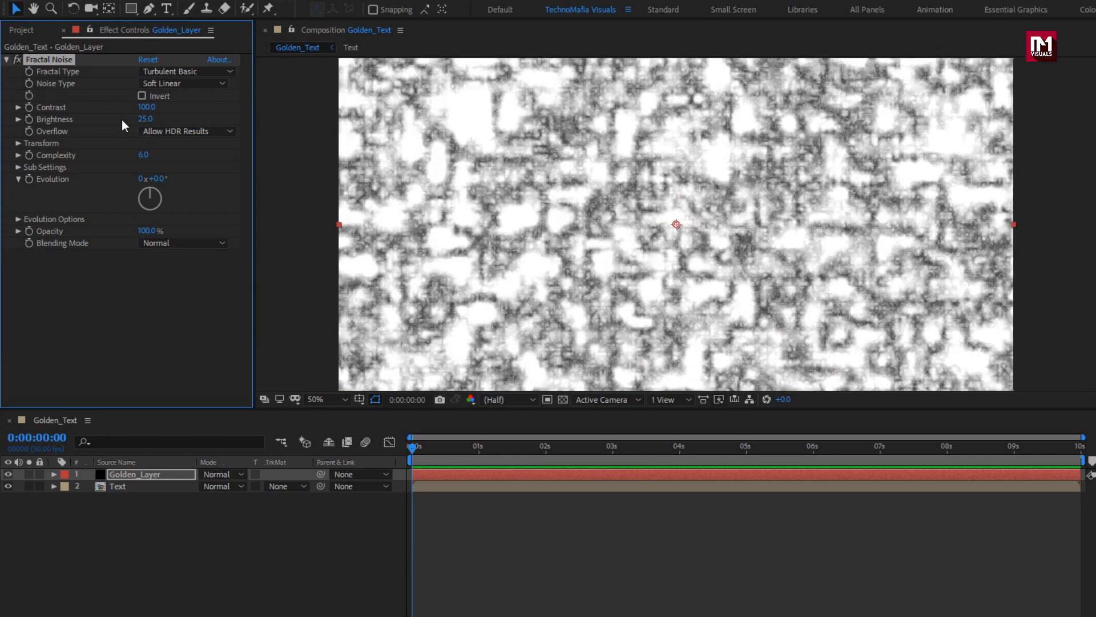
# Step: Turn off uniform scaling for the Fractal Noise, then set scale width to 124, scale height to 1012 and complexity to 1
pyautogui.click(18, 143)
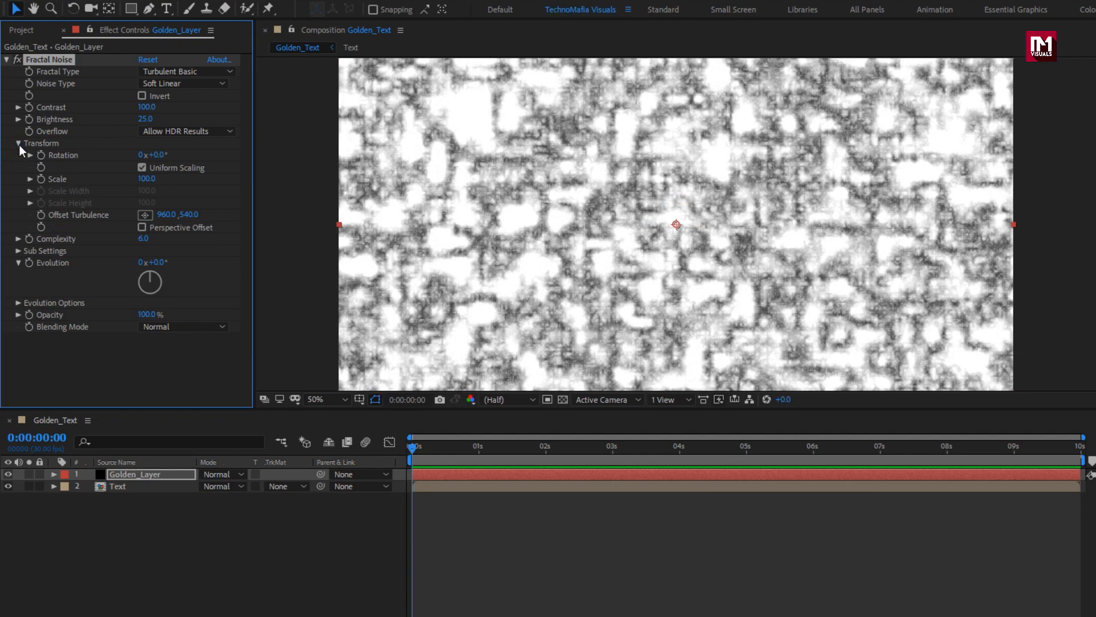
pyautogui.click(141, 168)
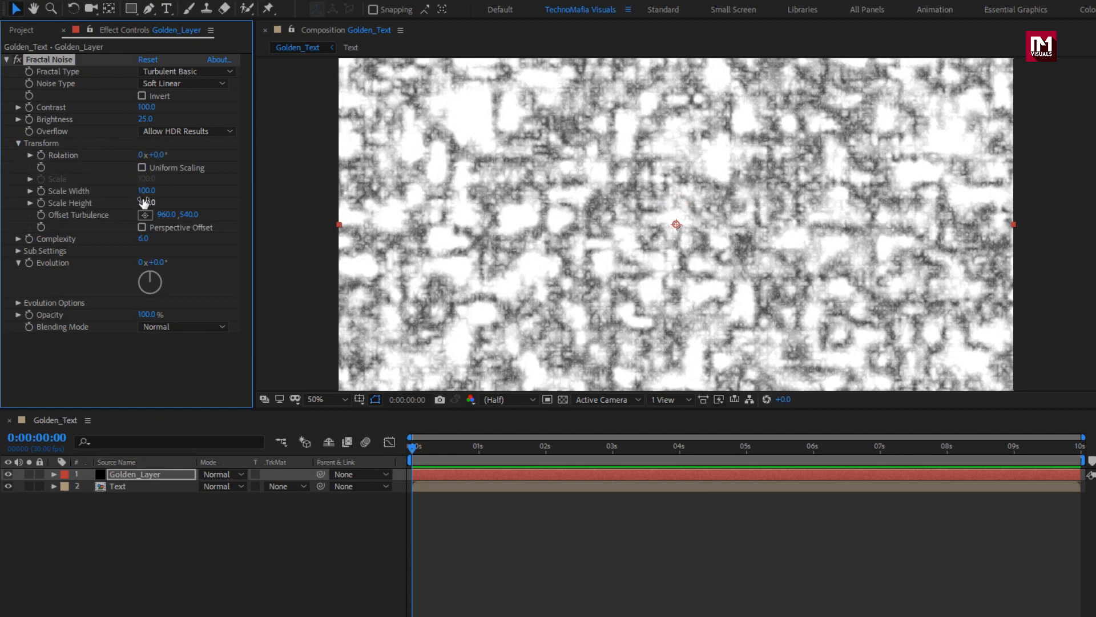
pyautogui.moveTo(147, 210); pyautogui.dragTo(774, 194)
pyautogui.moveTo(143, 190); pyautogui.dragTo(160, 194)
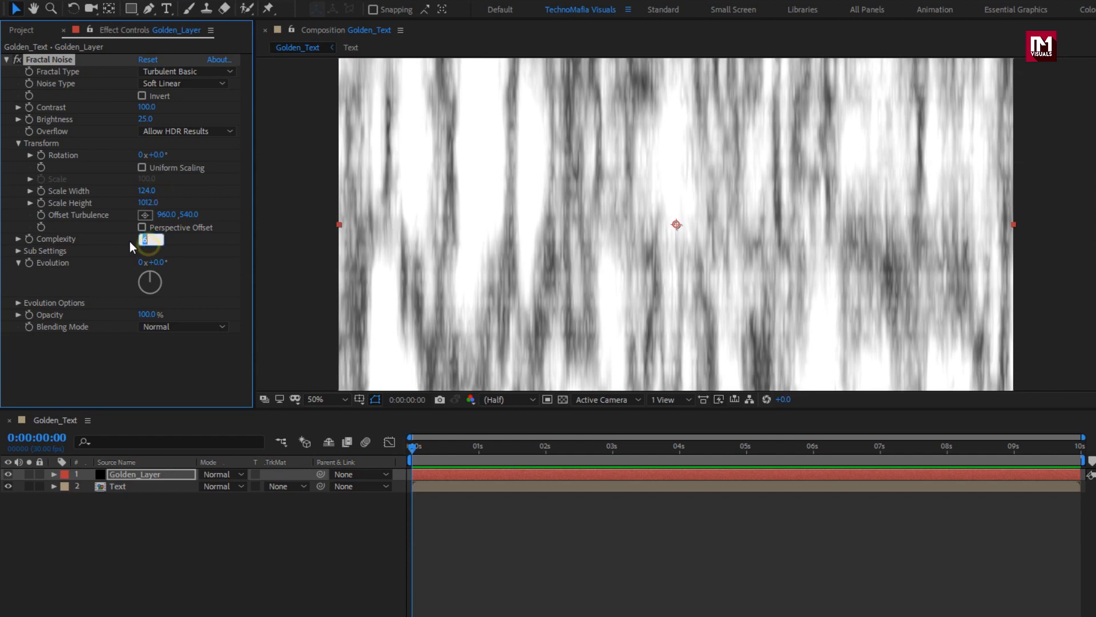
pyautogui.write('1')
pyautogui.press('Return')
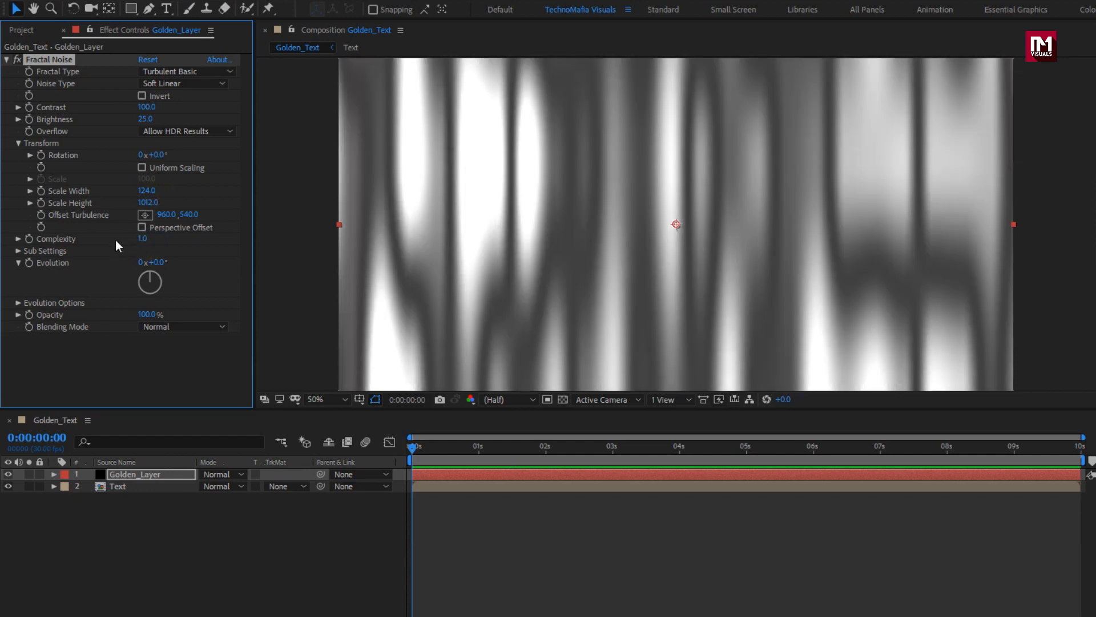
# Step: Keyframe the Fractal Noise evolution from 0 revolutions at the composition's start to 2 revolutions at 0:00:09:29
pyautogui.click(410, 444)
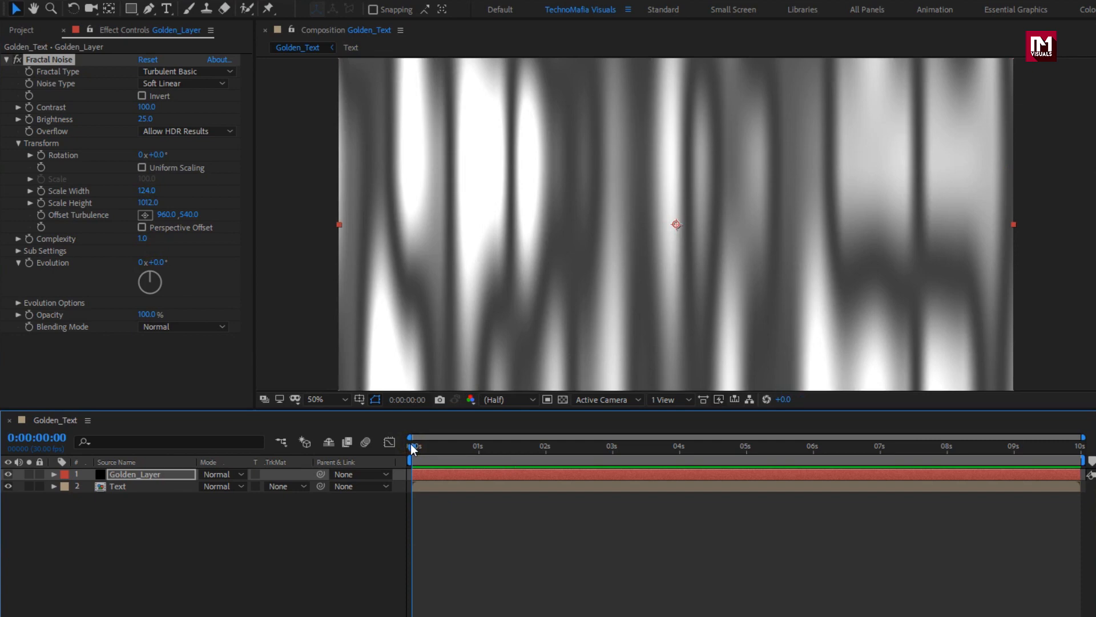
pyautogui.click(28, 263)
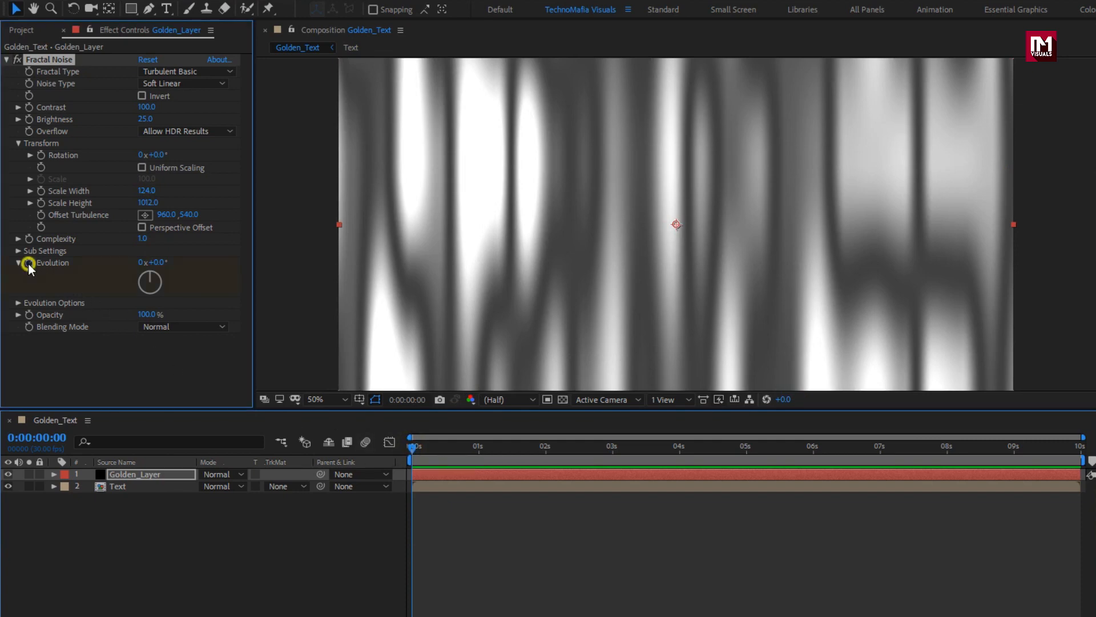
pyautogui.click(1078, 449)
pyautogui.click(141, 262)
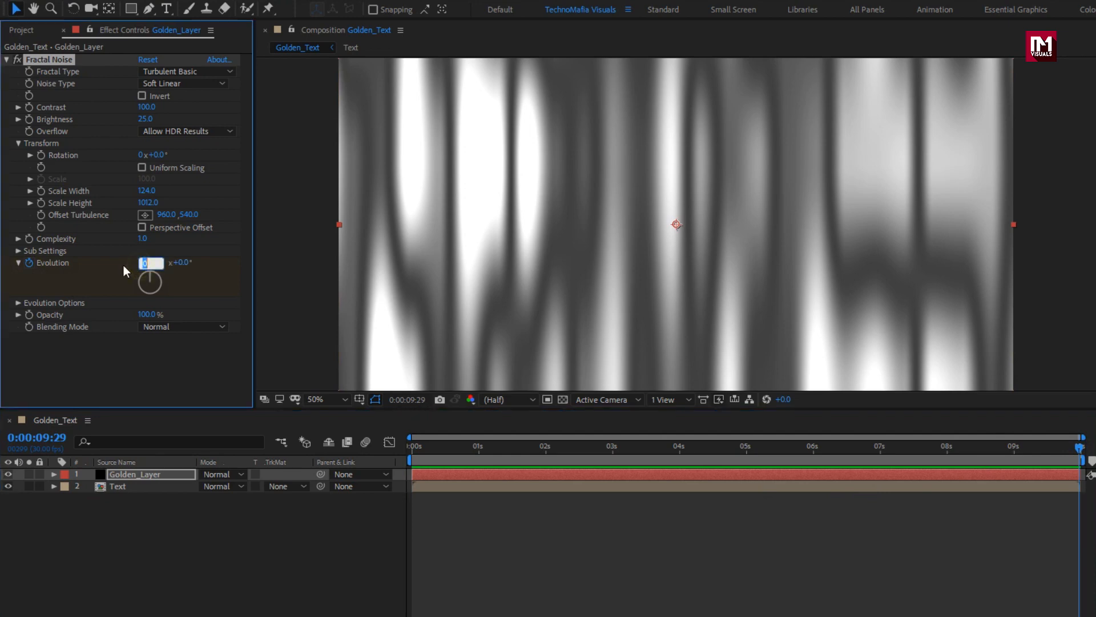
pyautogui.write('2')
pyautogui.press('Return')
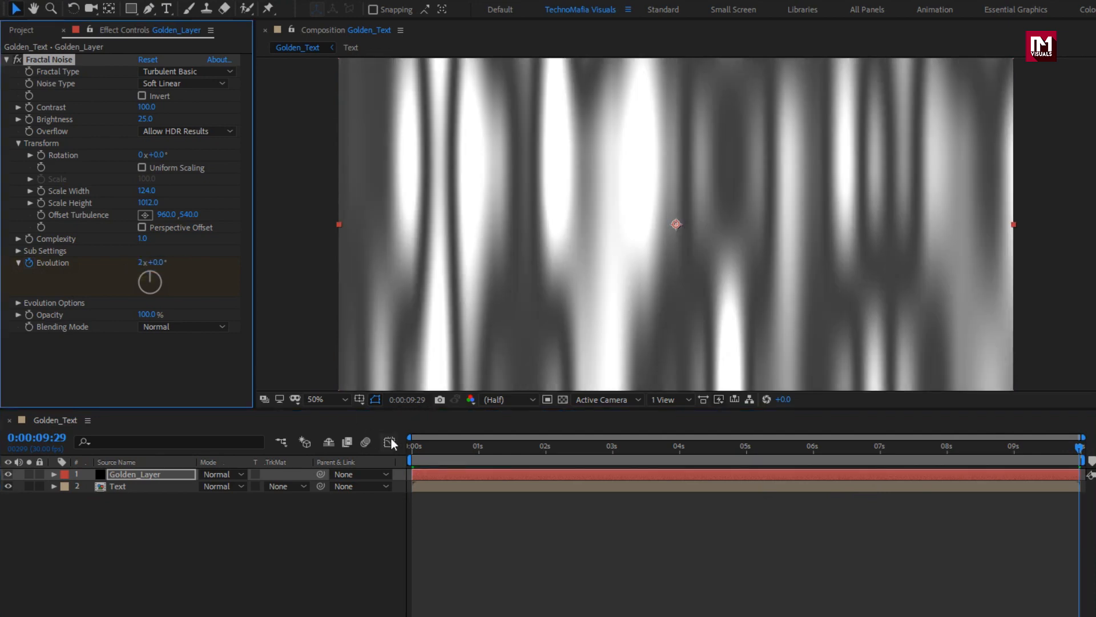
# Step: Keyframe the Fractal Noise offset turbulence from 960, 540 at the composition's start to about 2, 546 at 0:00:09:29, and preview the motion
pyautogui.click(411, 446)
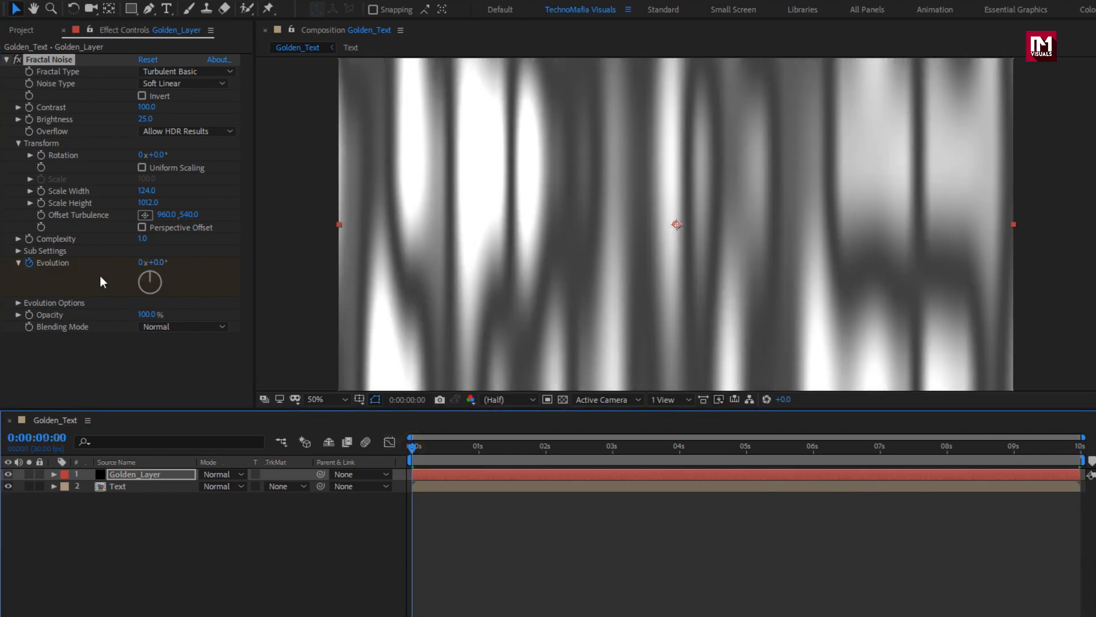
pyautogui.click(41, 216)
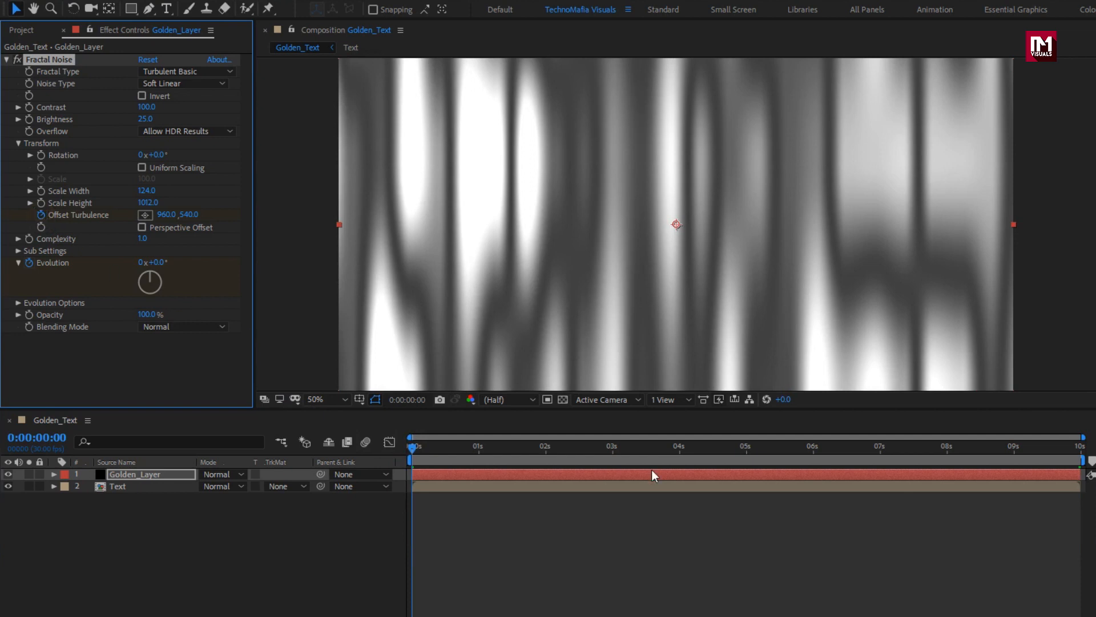
pyautogui.click(1077, 451)
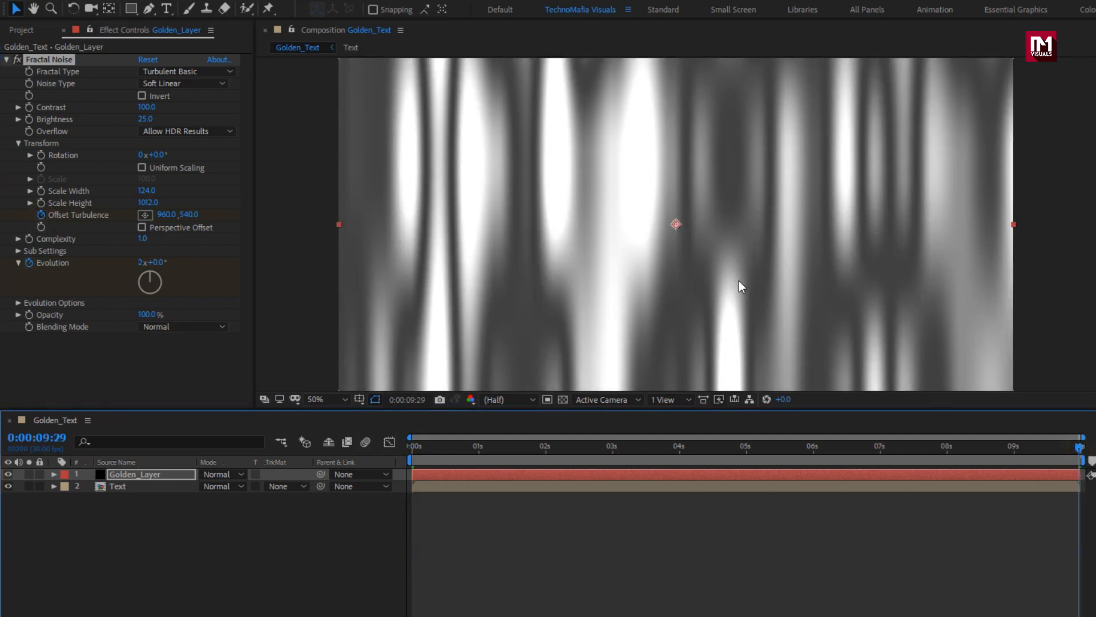
pyautogui.moveTo(678, 225); pyautogui.dragTo(340, 225)
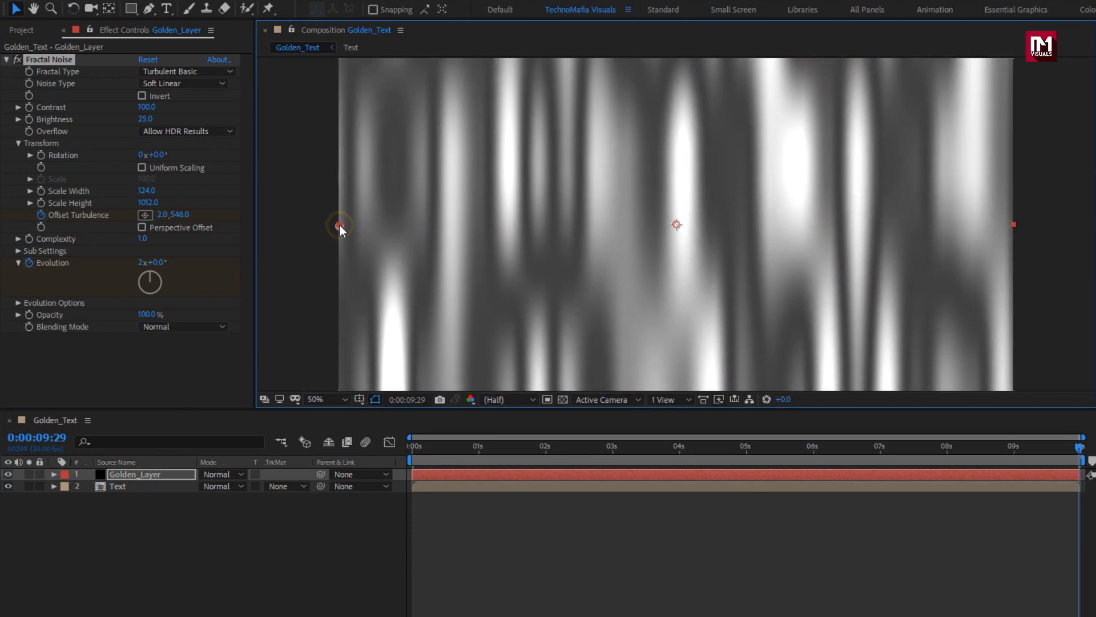
pyautogui.moveTo(410, 450); pyautogui.dragTo(643, 474)
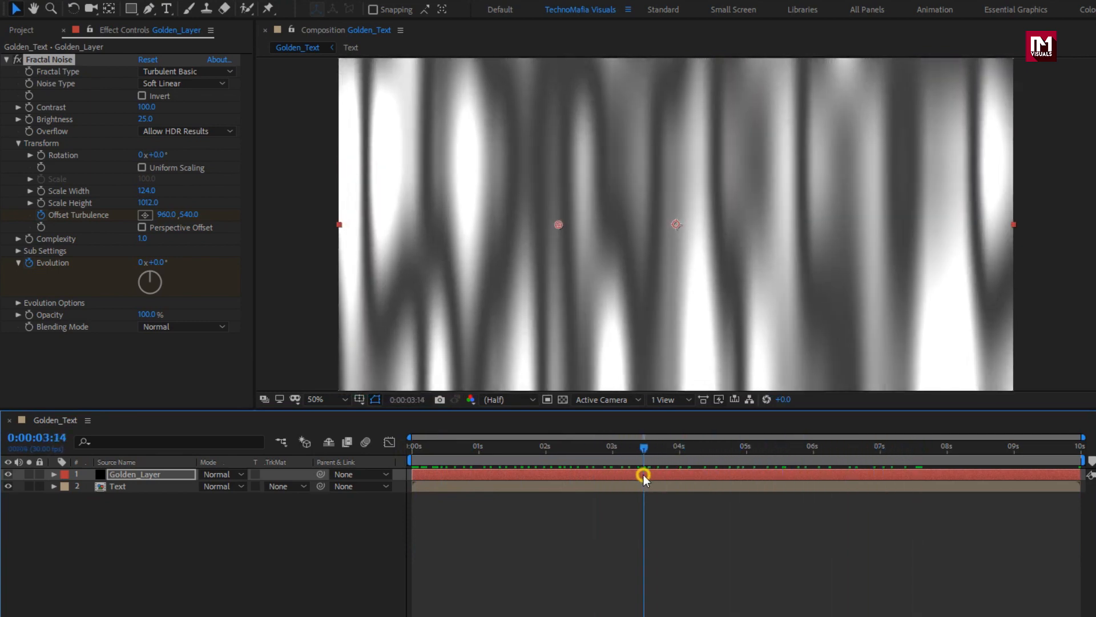
# Step: Find the Tint effect and apply it to Golden_Layer
pyautogui.click(6, 60)
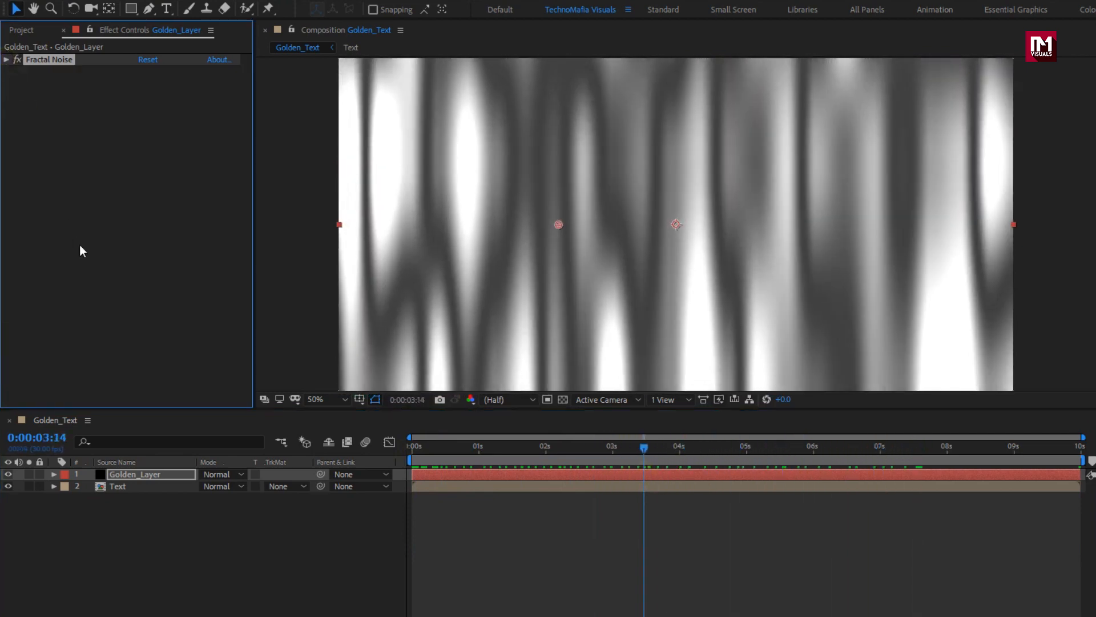
pyautogui.click(145, 473)
pyautogui.moveTo(961, 56); pyautogui.dragTo(920, 58)
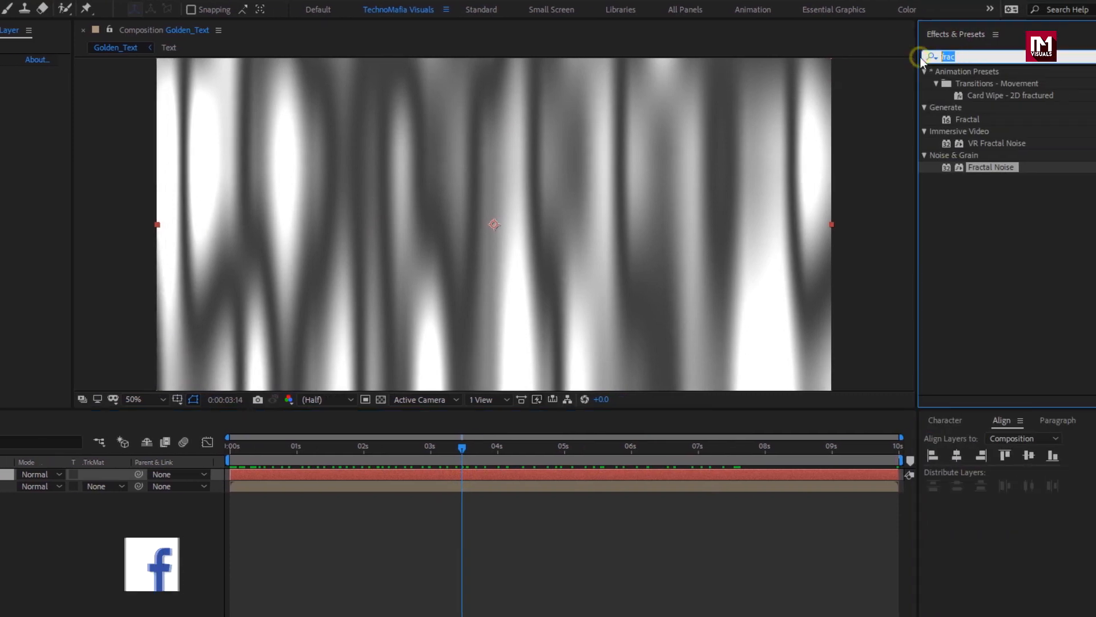
pyautogui.write('tint')
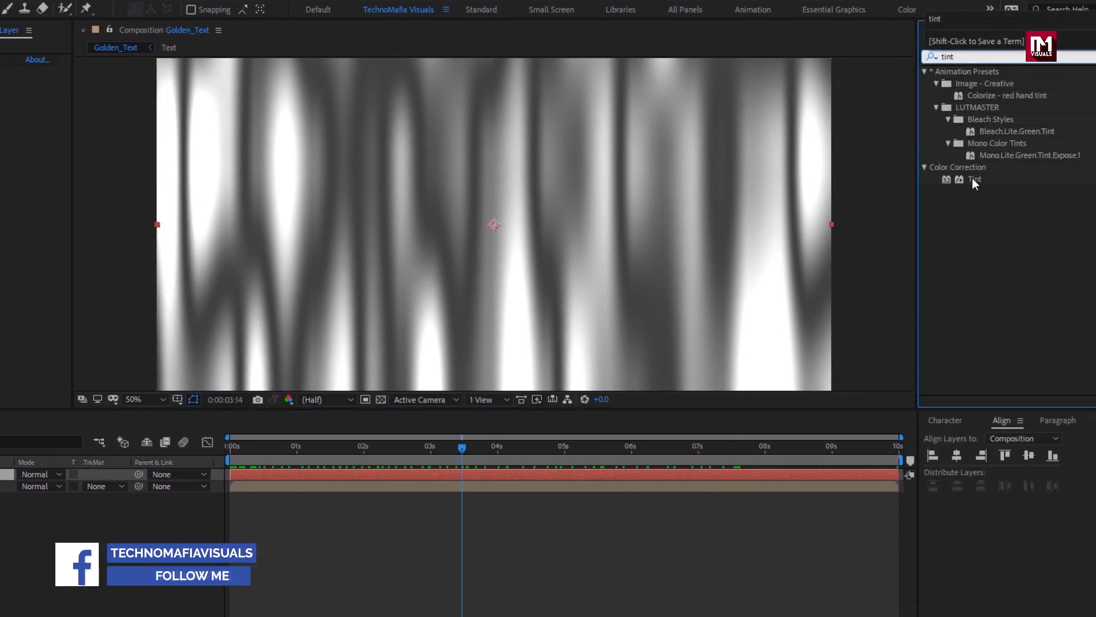
pyautogui.doubleClick(974, 179)
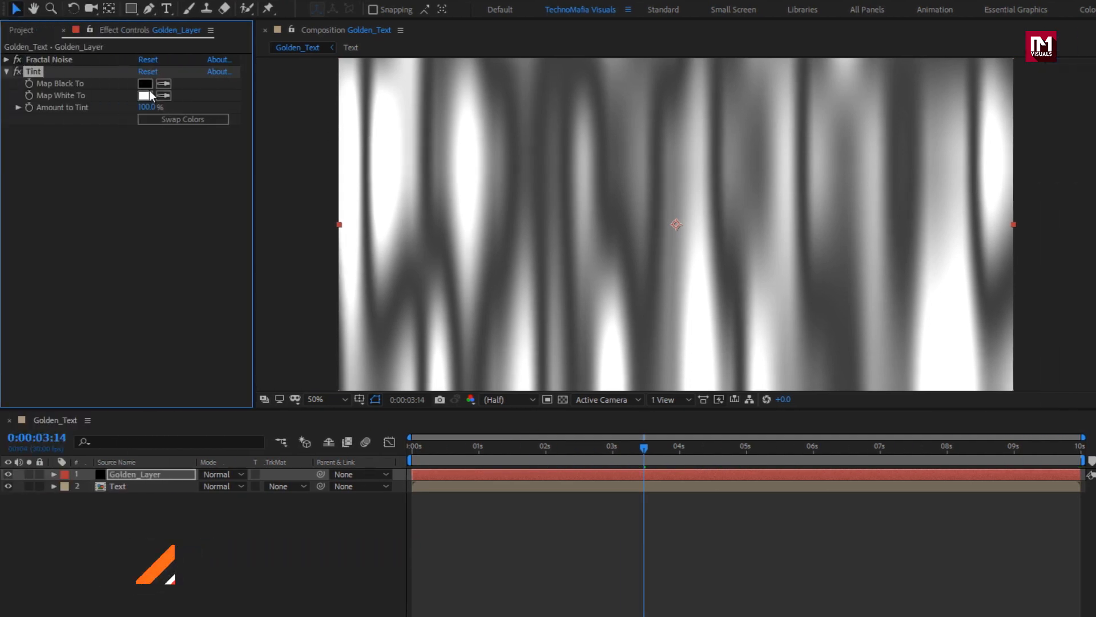
# Step: Map the Tint effect's black to orange C36008
pyautogui.click(108, 84)
pyautogui.moveTo(368, 284); pyautogui.dragTo(365, 337)
pyautogui.click(341, 213)
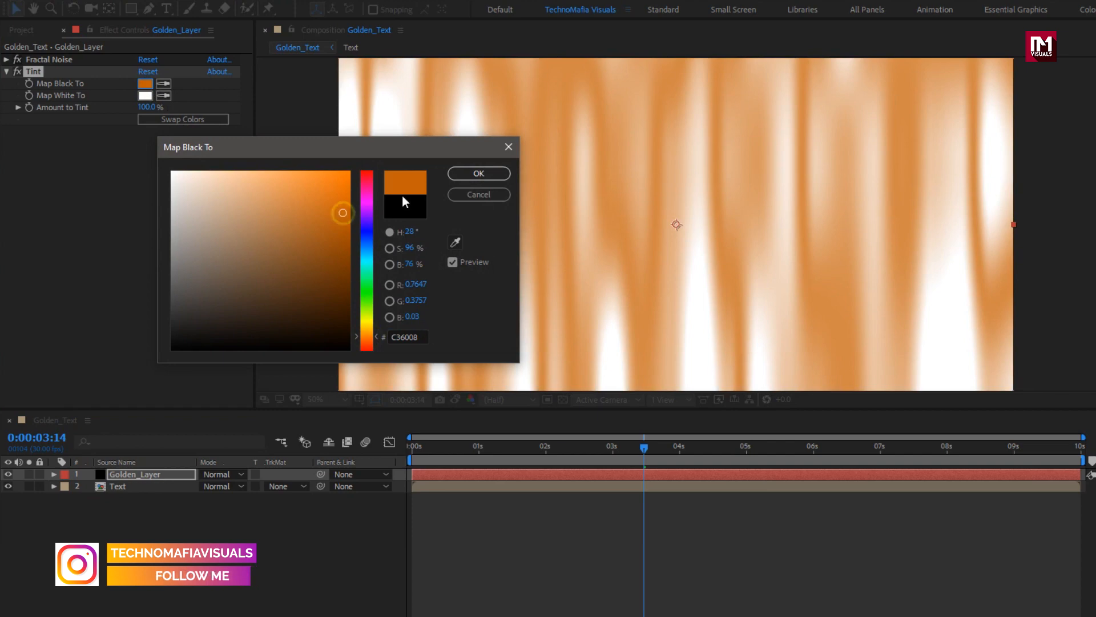
pyautogui.click(458, 173)
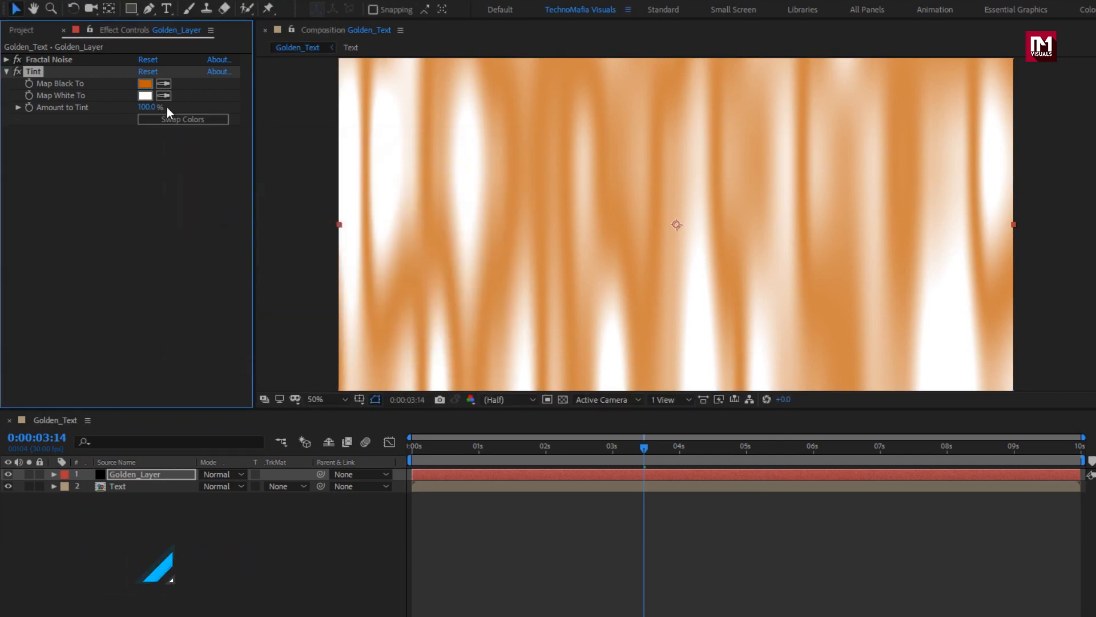
# Step: Map the Tint effect's white to a bright golden yellow
pyautogui.click(145, 95)
pyautogui.moveTo(366, 341); pyautogui.dragTo(365, 326)
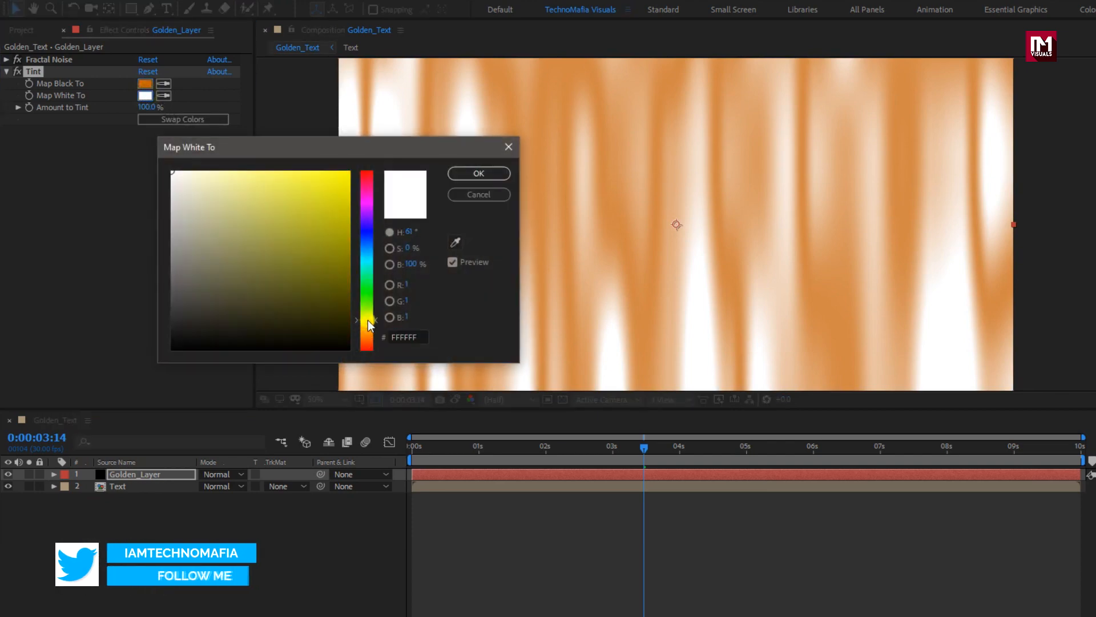
pyautogui.moveTo(266, 176); pyautogui.dragTo(298, 174)
pyautogui.click(368, 324)
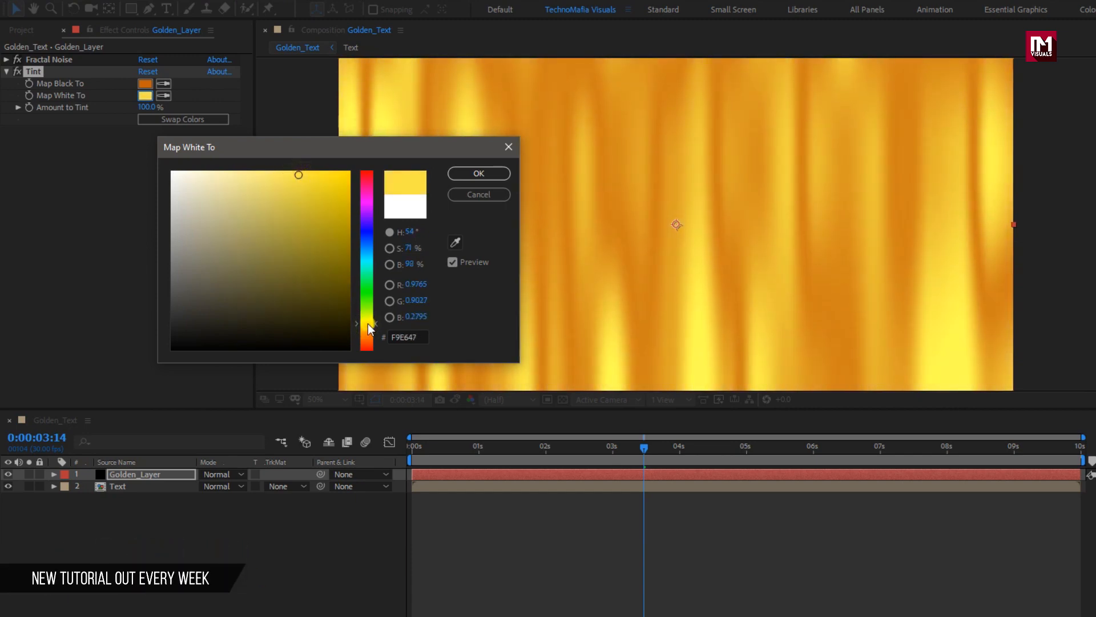
pyautogui.click(478, 174)
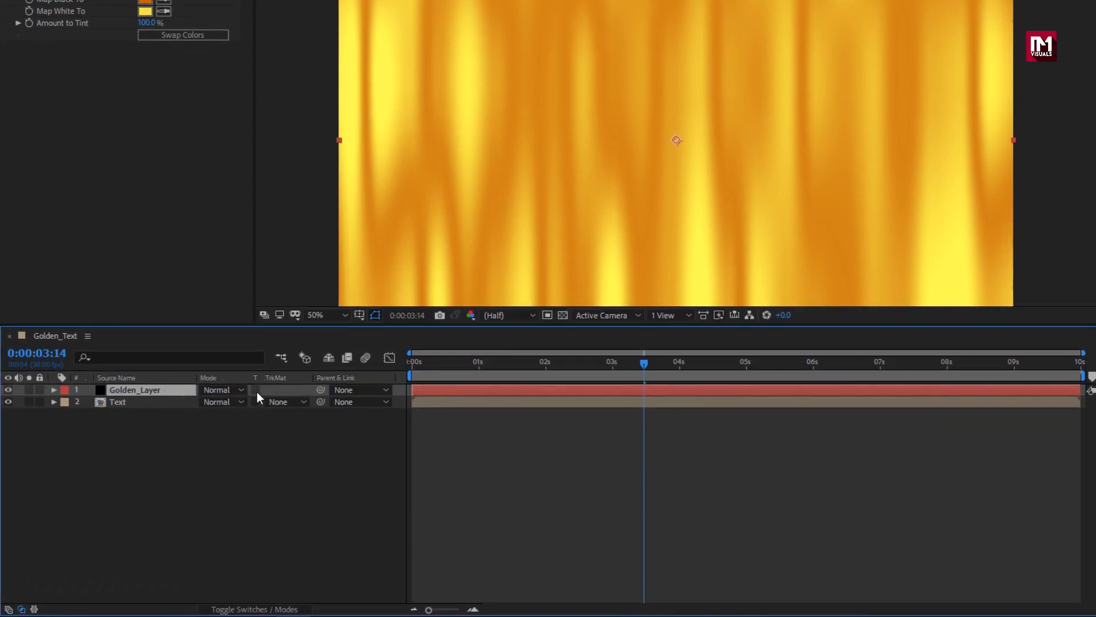
# Step: Preserve underlying transparency on Golden_Layer so the gold fills only the text, and preview the result along the timeline
pyautogui.click(257, 610)
pyautogui.click(256, 610)
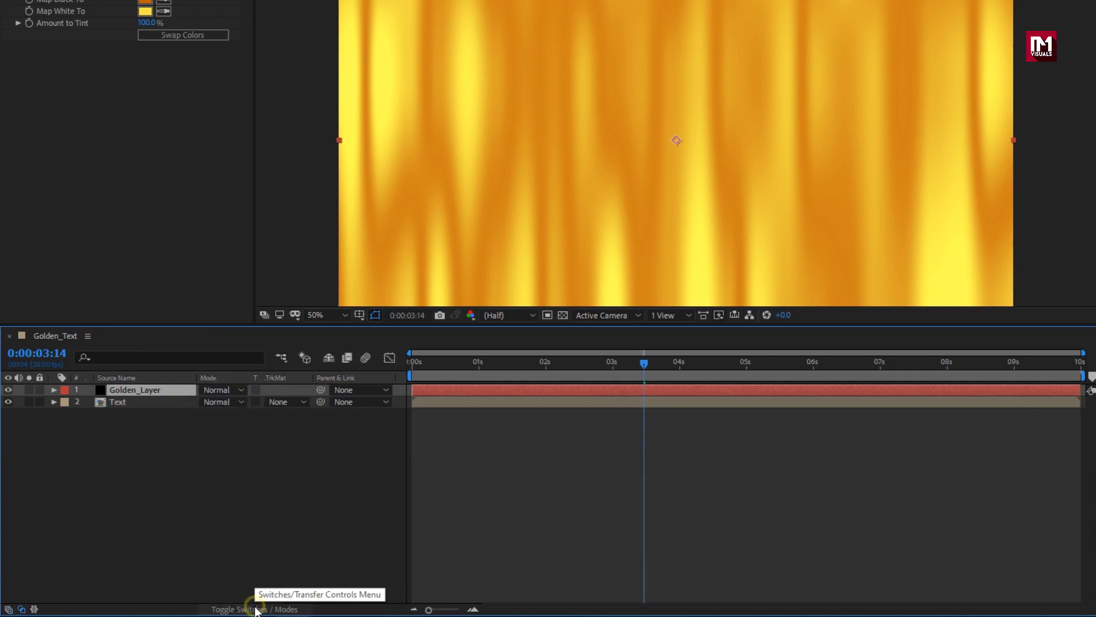
pyautogui.click(256, 389)
pyautogui.moveTo(470, 446); pyautogui.dragTo(791, 451)
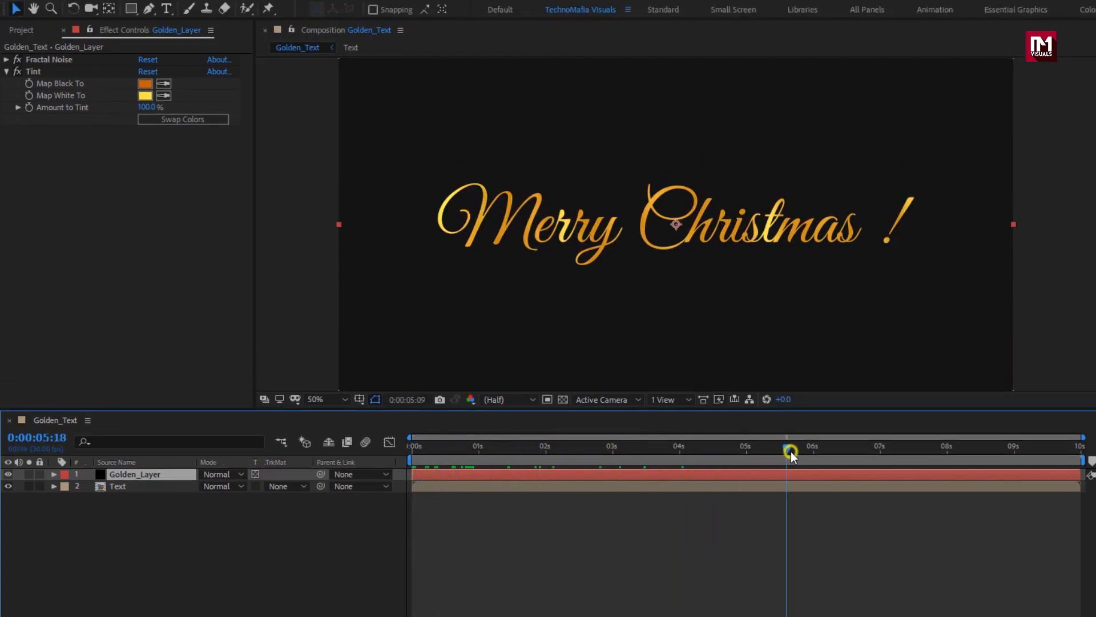
pyautogui.click(545, 460)
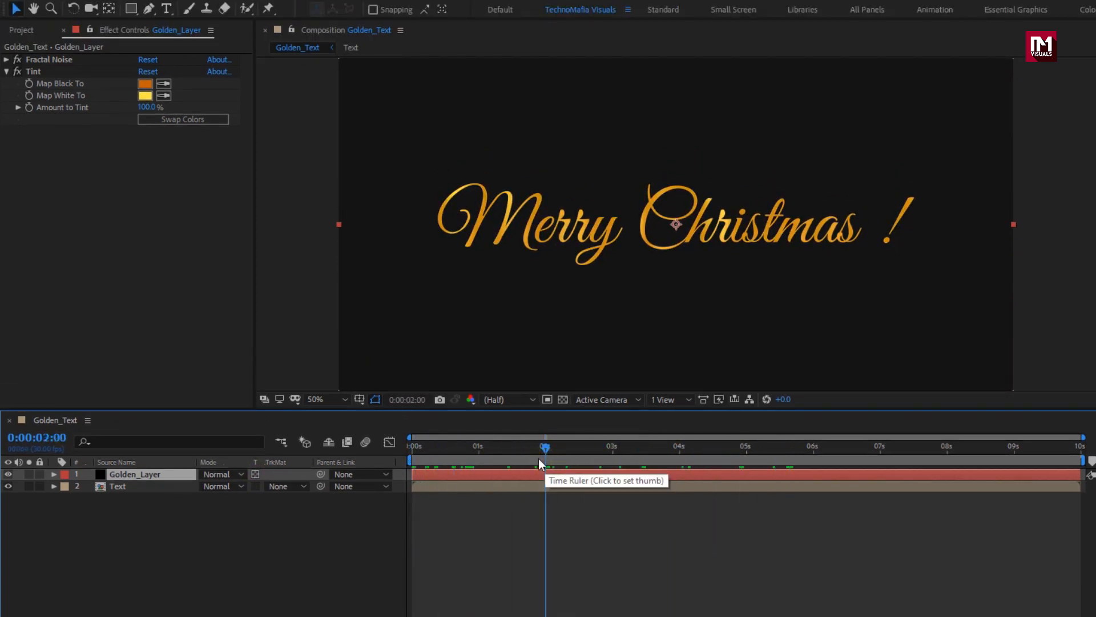
# Step: Add an adjustment layer above Golden_Layer and apply the Bevel Alpha effect to it
pyautogui.rightClick(150, 539)
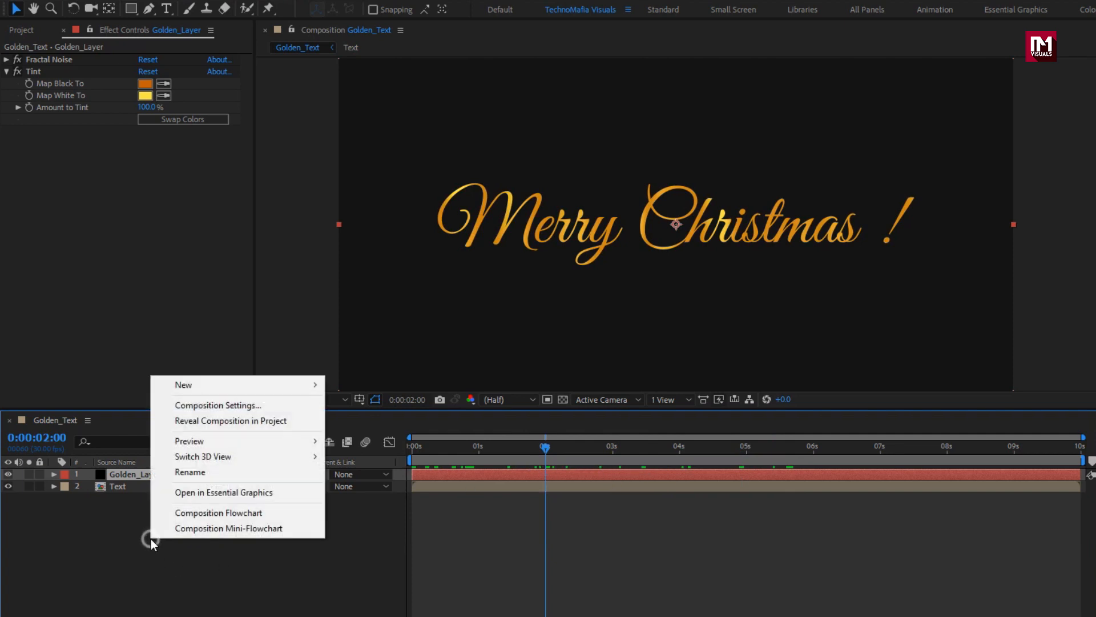
pyautogui.moveTo(184, 388)
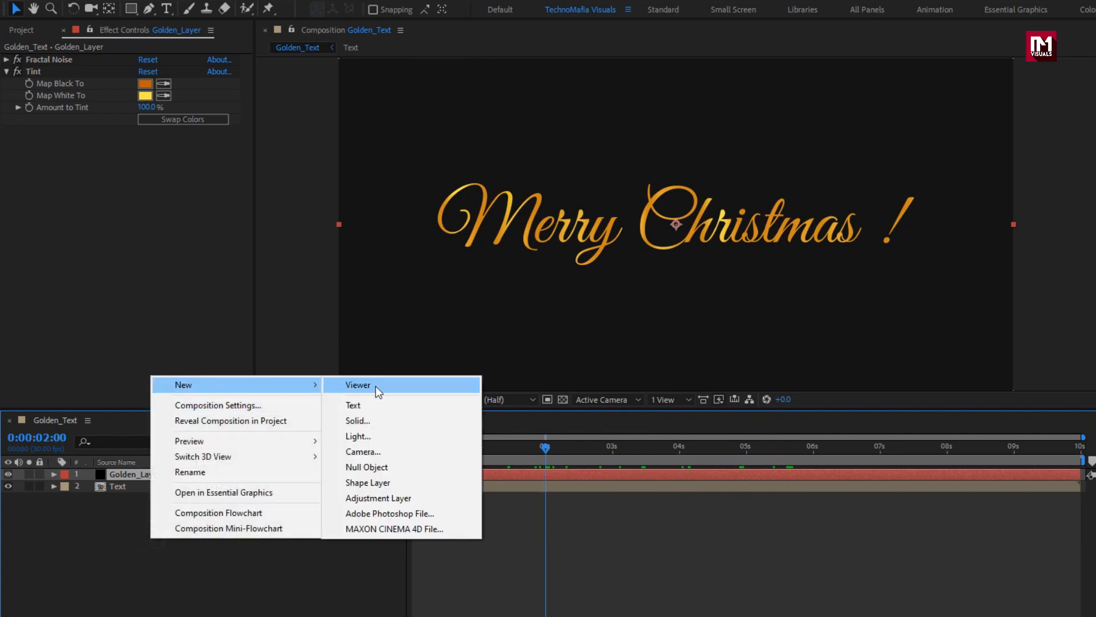
pyautogui.click(372, 497)
pyautogui.click(928, 58)
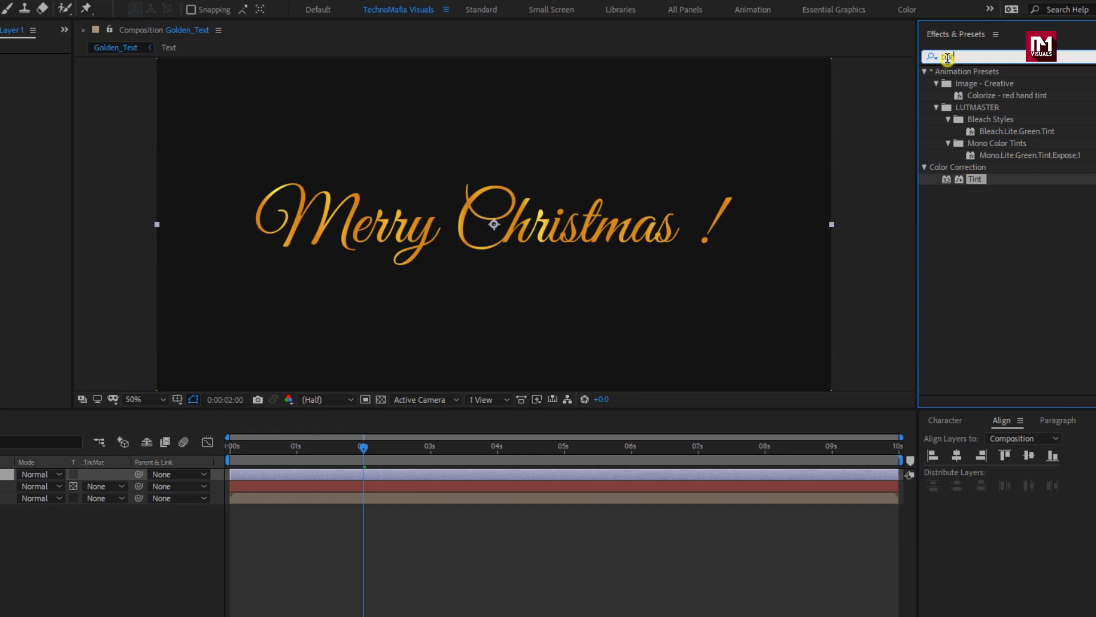
pyautogui.write('bev')
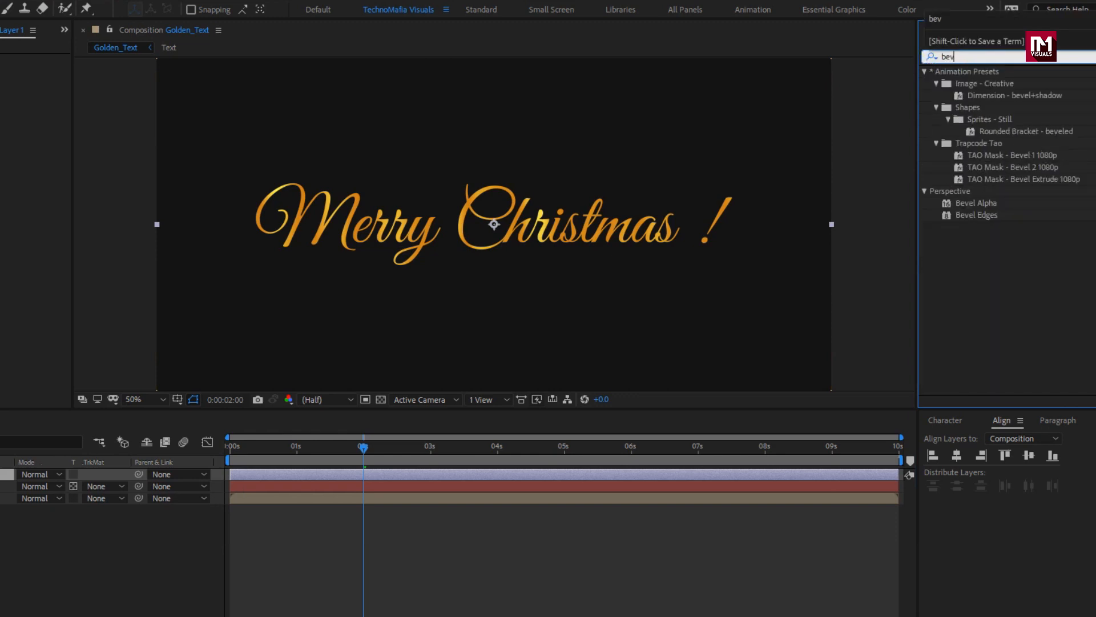
pyautogui.doubleClick(976, 204)
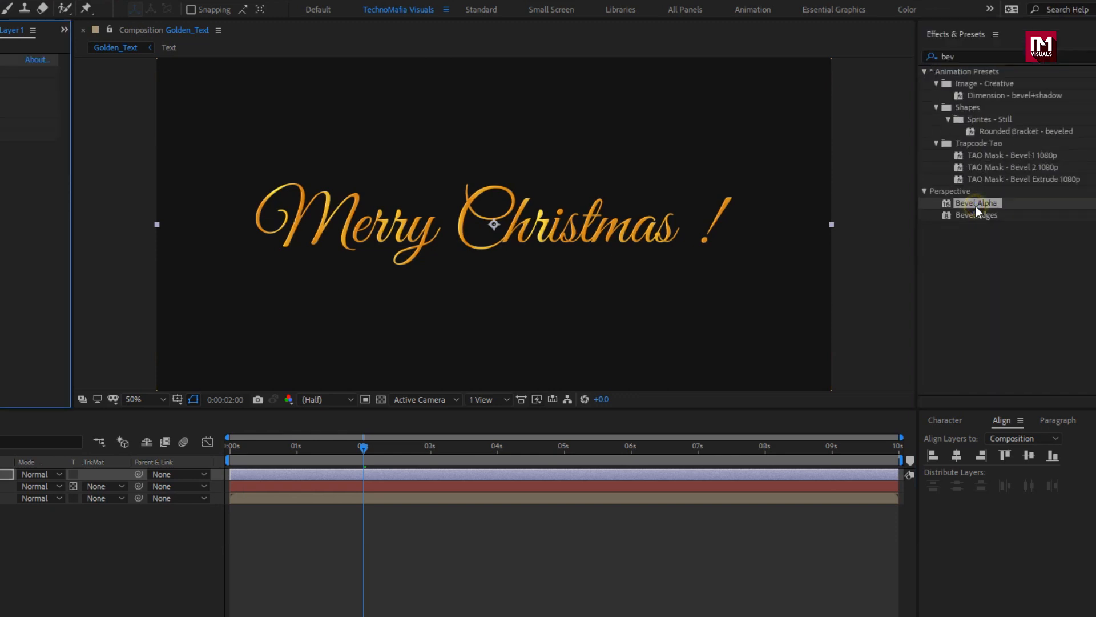
# Step: Find the CC Light Sweep effect and apply it to the adjustment layer
pyautogui.click(971, 57)
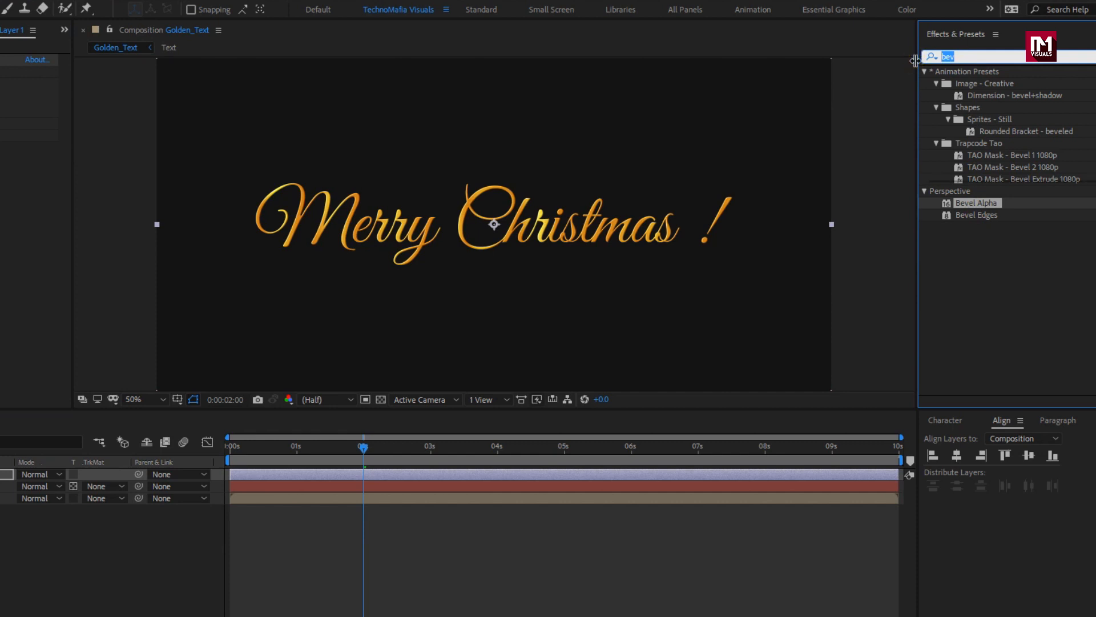
pyautogui.write('light')
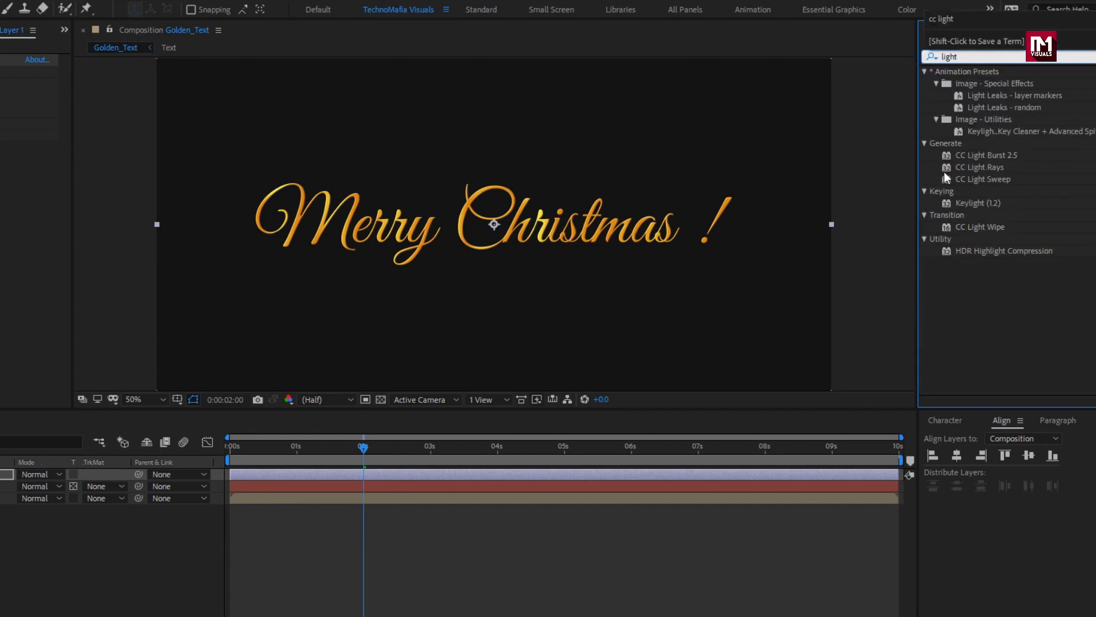
pyautogui.click(983, 180)
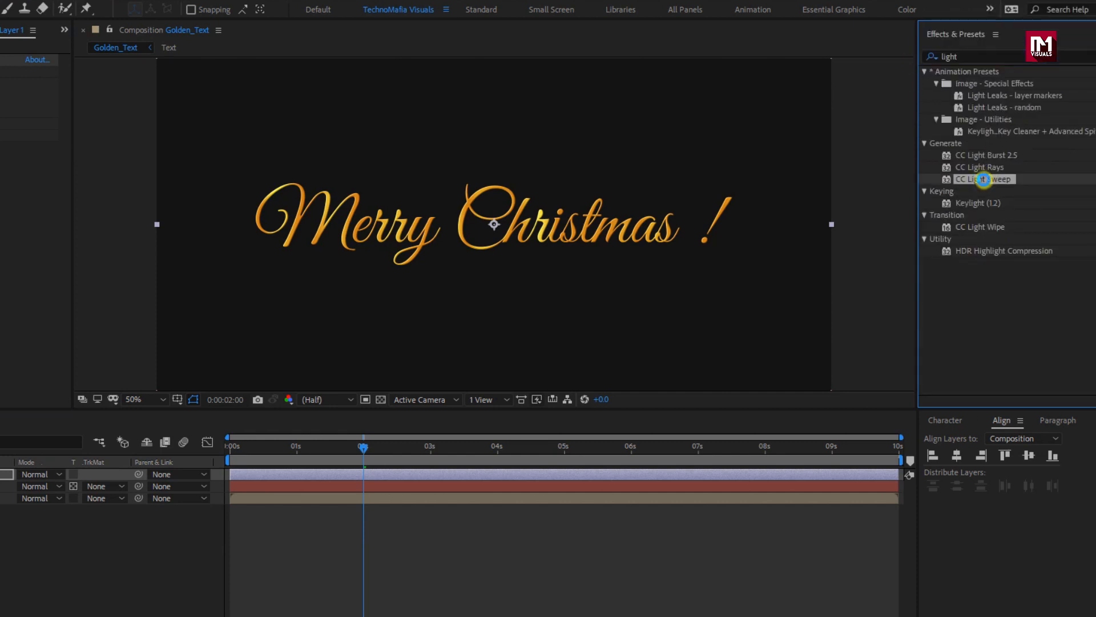
pyautogui.doubleClick(983, 180)
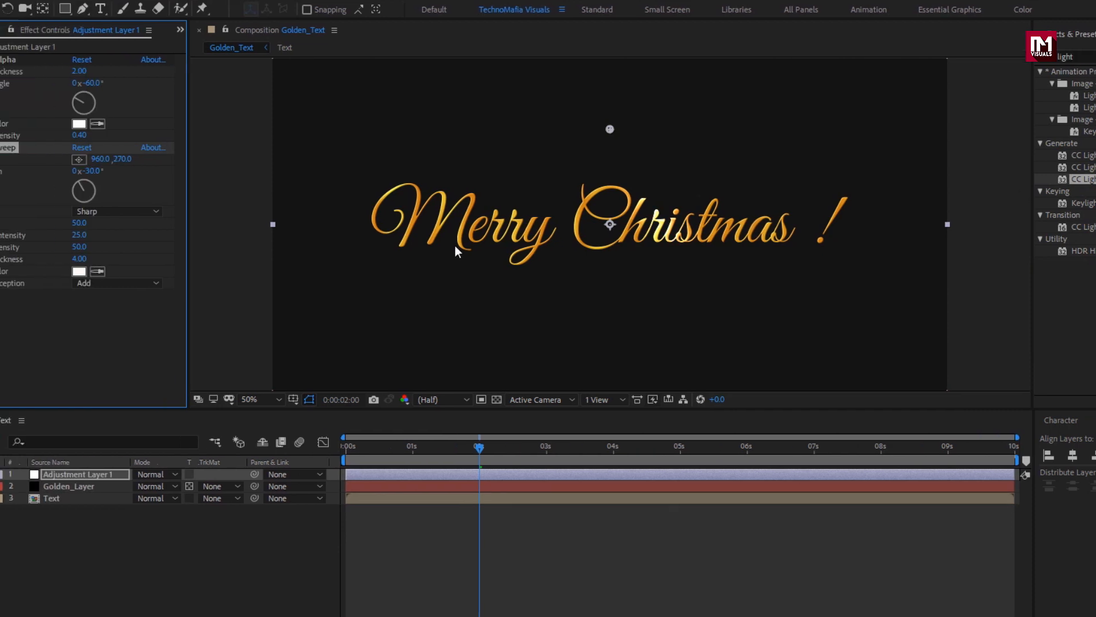
# Step: Set the CC Light Sweep direction to 45°, width to 70 and edge thickness to 2
pyautogui.click(0, 171)
pyautogui.write('45')
pyautogui.press('Return')
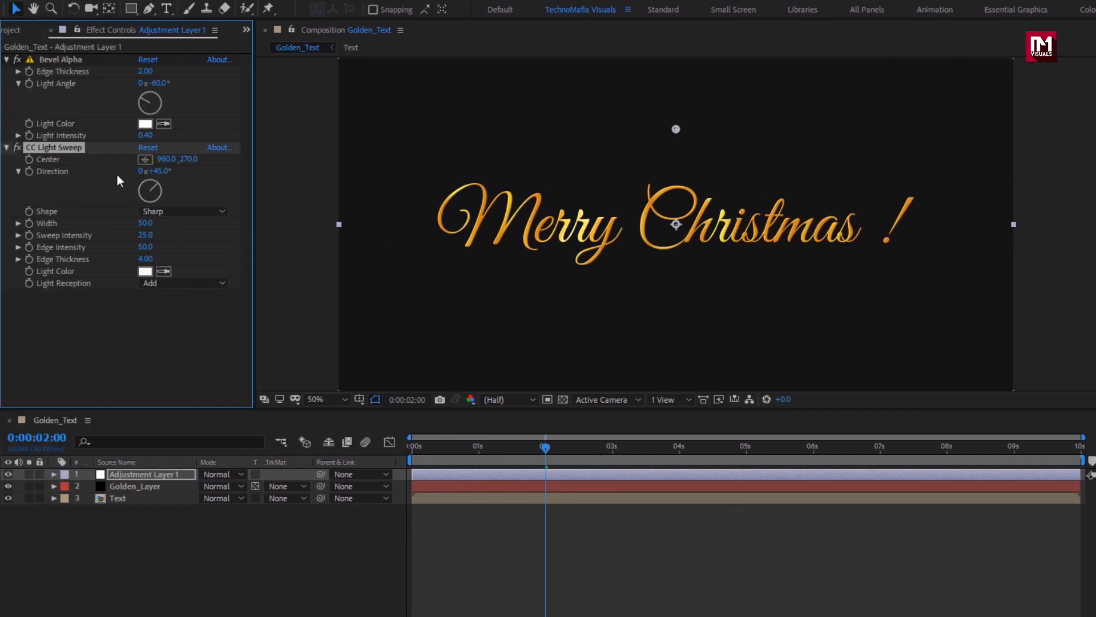
pyautogui.click(146, 223)
pyautogui.write('70')
pyautogui.press('Return')
pyautogui.click(139, 260)
pyautogui.write('2')
pyautogui.press('Return')
# Step: Keyframe the light sweep's center from about 0, 546 at 0:00:03:00 to about 1934, 544 at 0:00:06:00, and preview the sweep
pyautogui.click(611, 455)
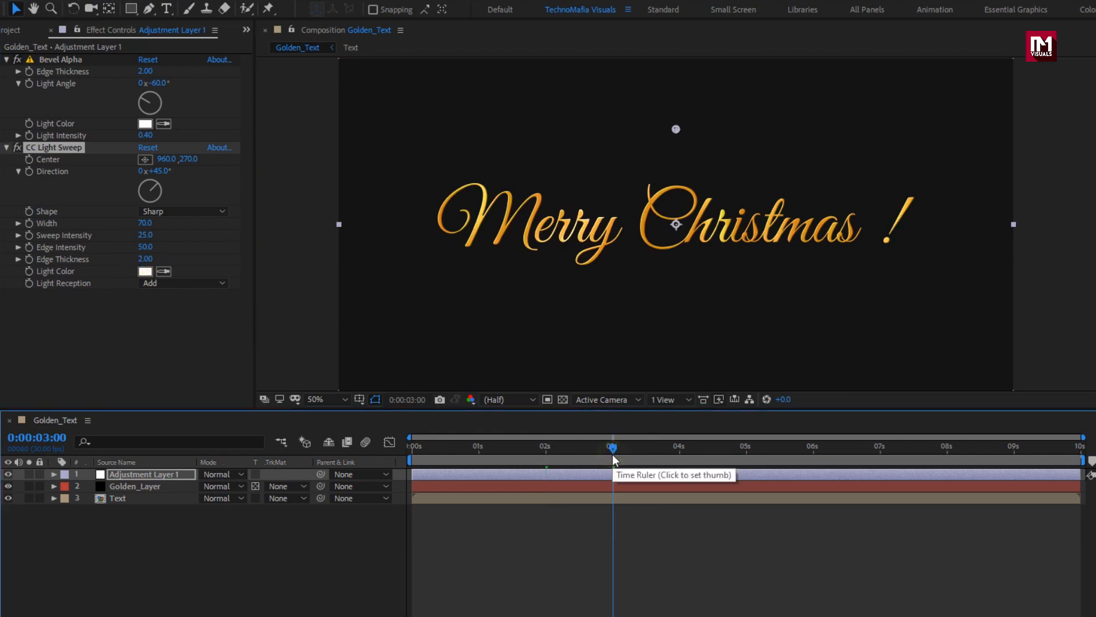
pyautogui.click(29, 159)
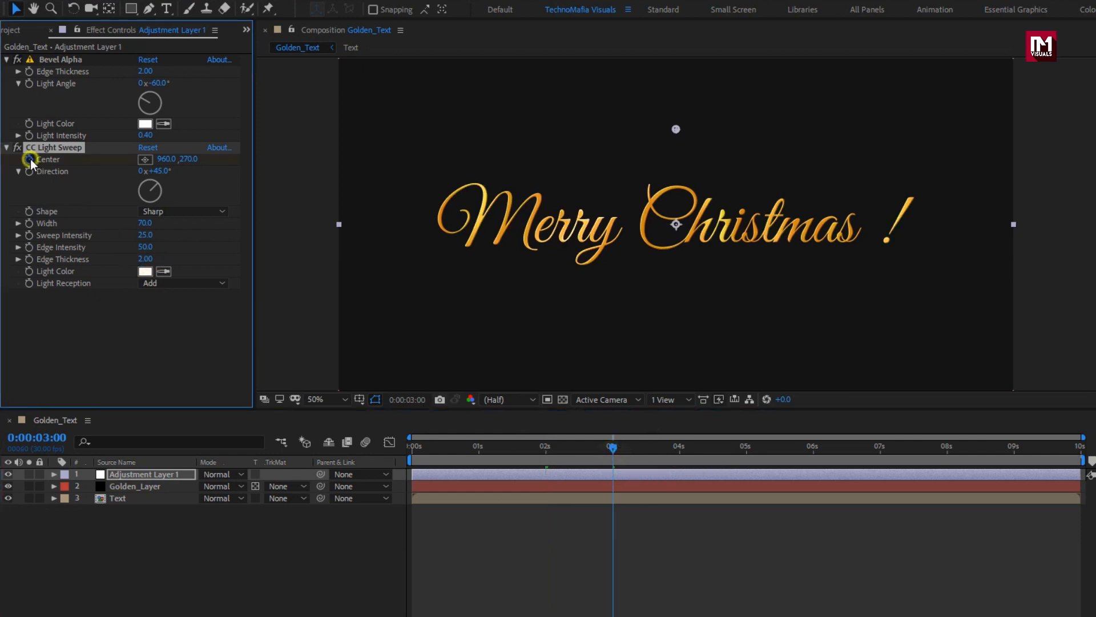
pyautogui.moveTo(677, 130); pyautogui.dragTo(340, 227)
pyautogui.moveTo(609, 445); pyautogui.dragTo(813, 449)
pyautogui.moveTo(344, 231); pyautogui.dragTo(988, 228)
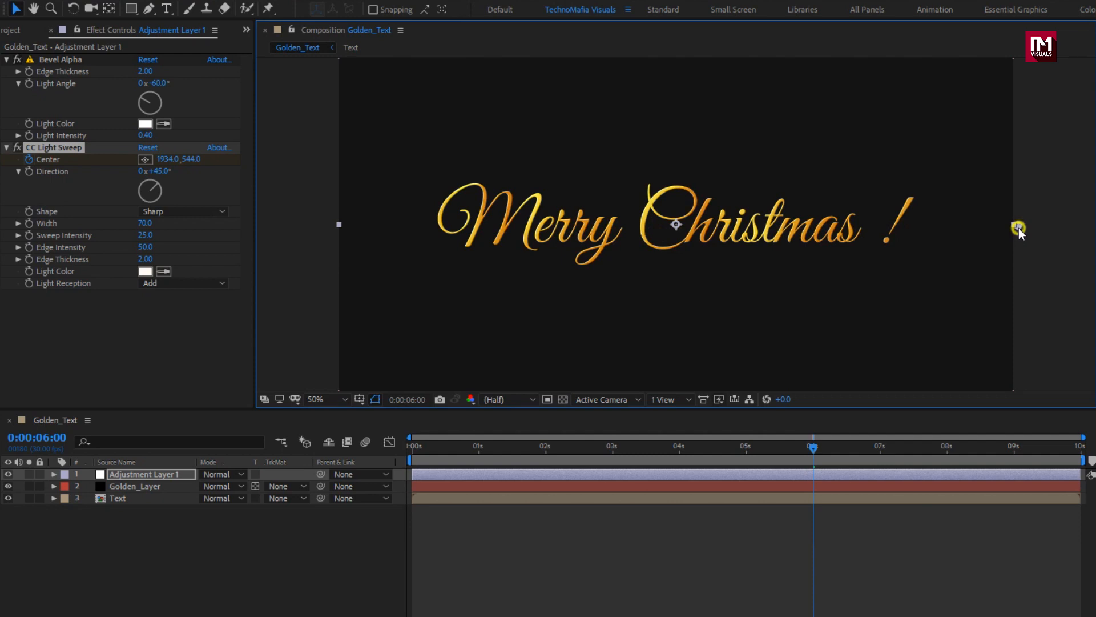
pyautogui.moveTo(813, 449); pyautogui.dragTo(750, 438)
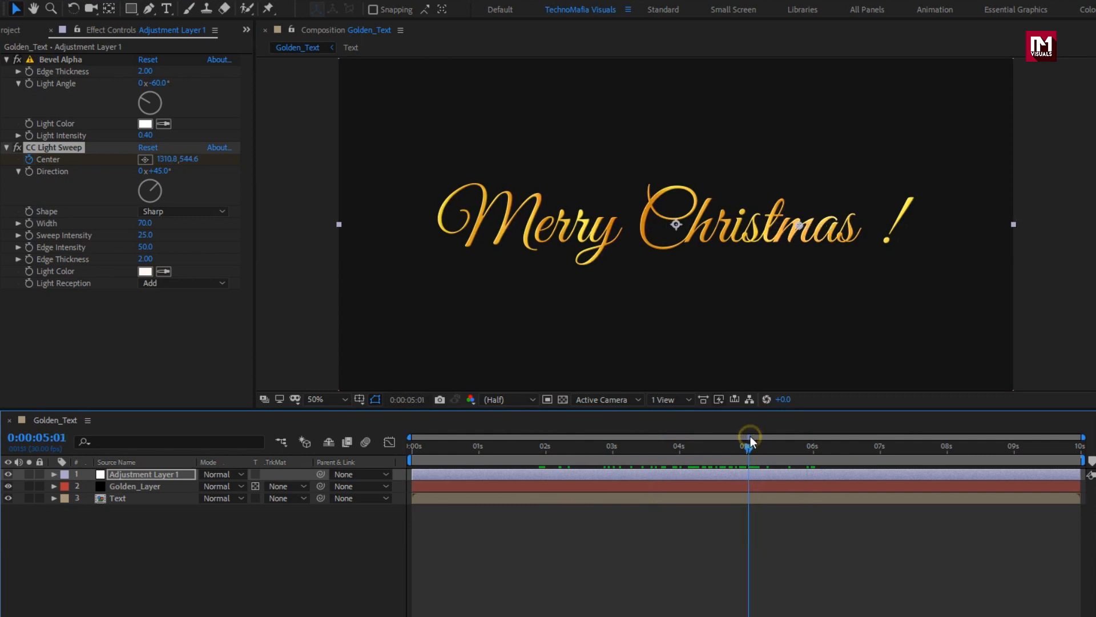
# Step: Keyframe the light sweep's sweep intensity at 0 at 0:00:03:00
pyautogui.click(611, 450)
pyautogui.moveTo(611, 450); pyautogui.dragTo(613, 450)
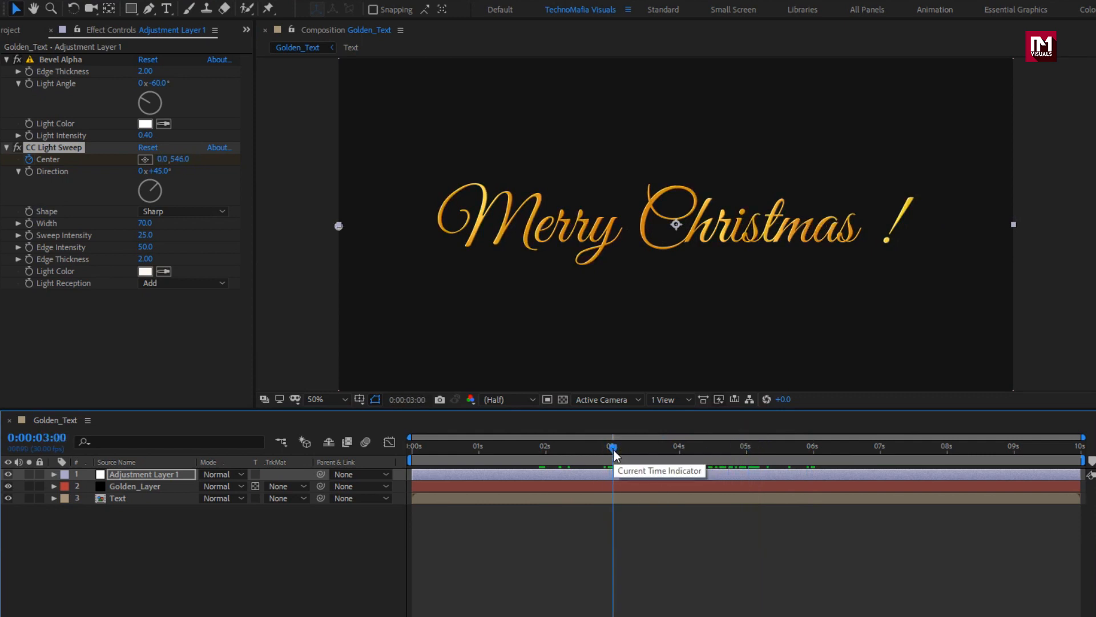
pyautogui.click(27, 234)
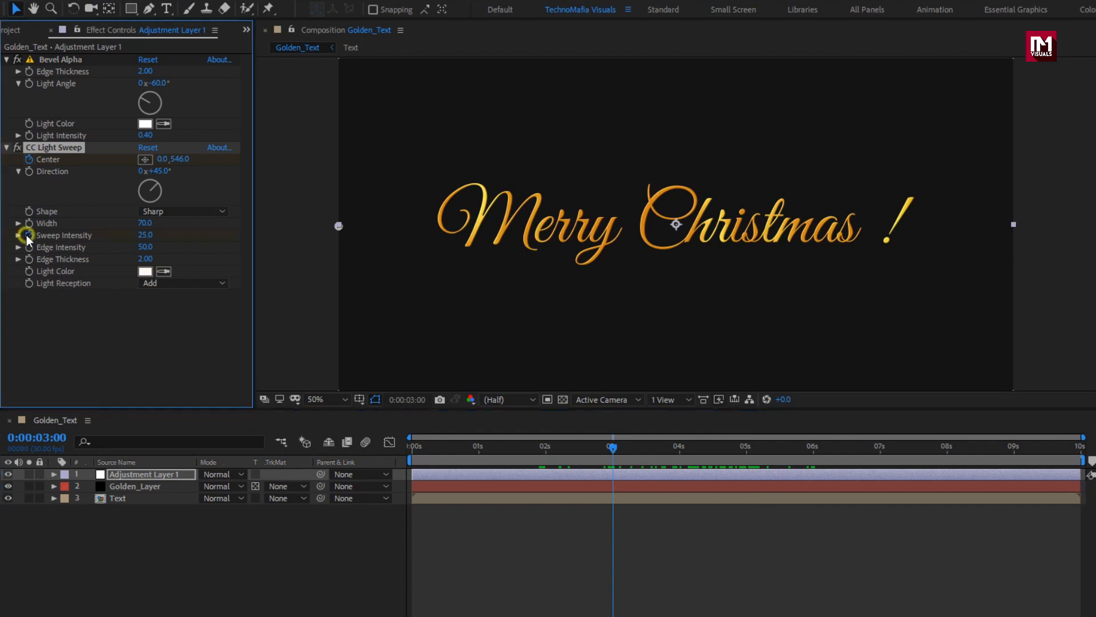
pyautogui.write('0')
pyautogui.press('Return')
# Step: Keyframe the light sweep's sweep intensity at 50 at 0:00:04:00 and preview the sweep
pyautogui.click(813, 451)
pyautogui.moveTo(813, 454); pyautogui.dragTo(679, 459)
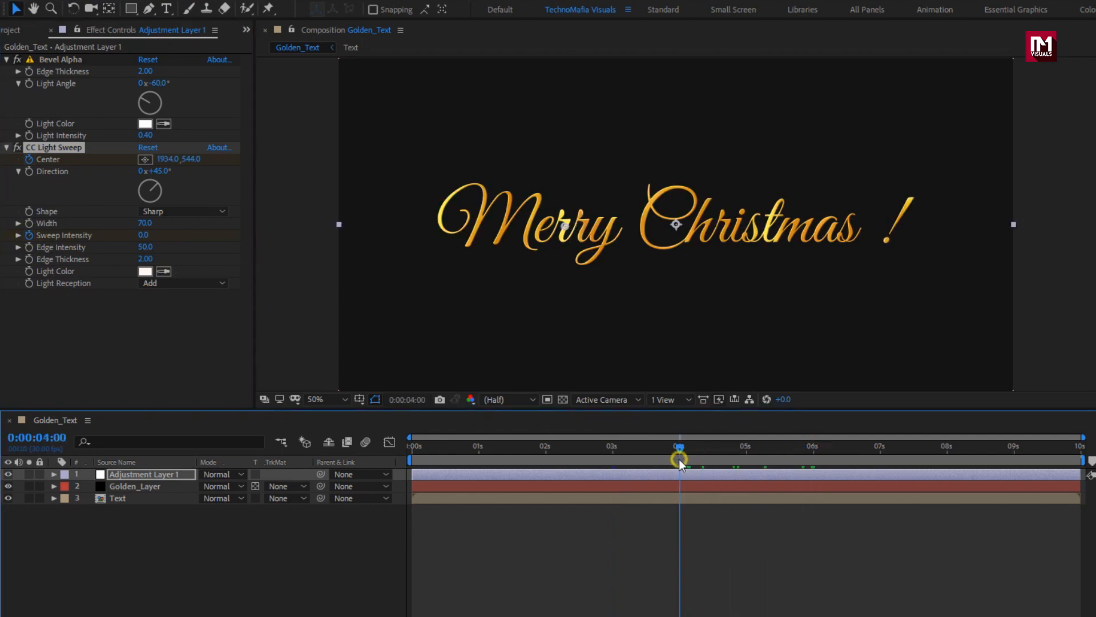
pyautogui.click(144, 235)
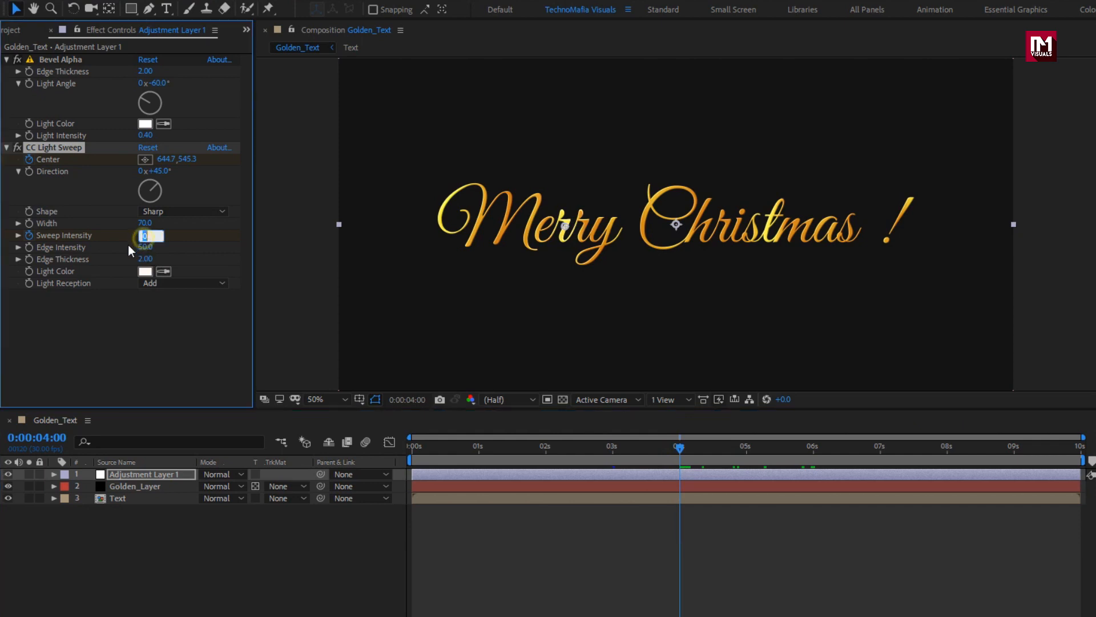
pyautogui.write('50')
pyautogui.press('Return')
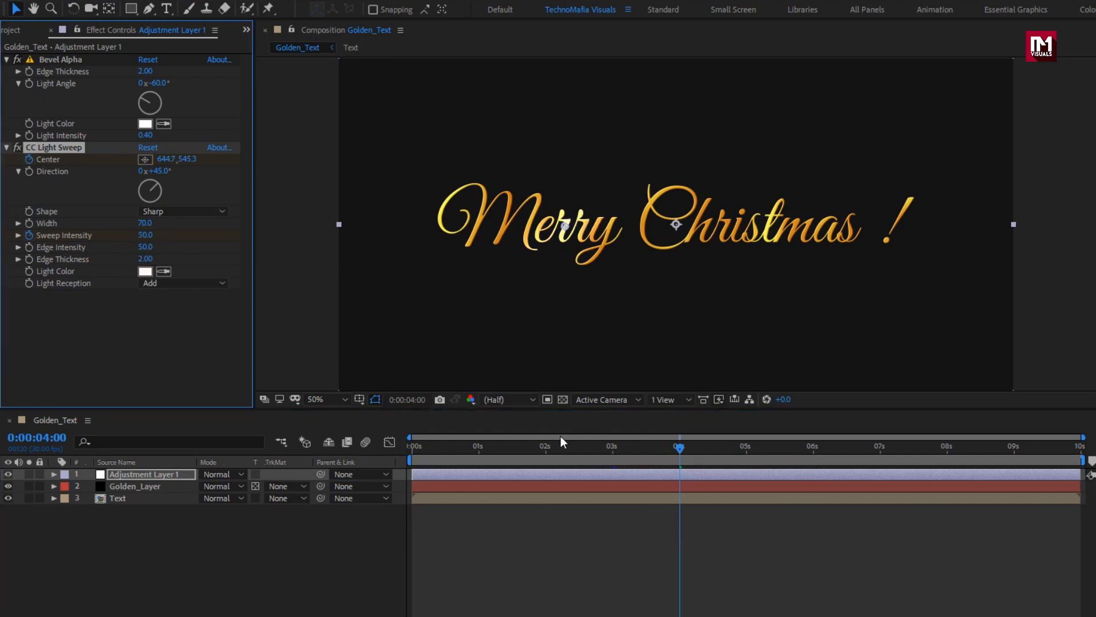
pyautogui.moveTo(671, 449); pyautogui.dragTo(726, 455)
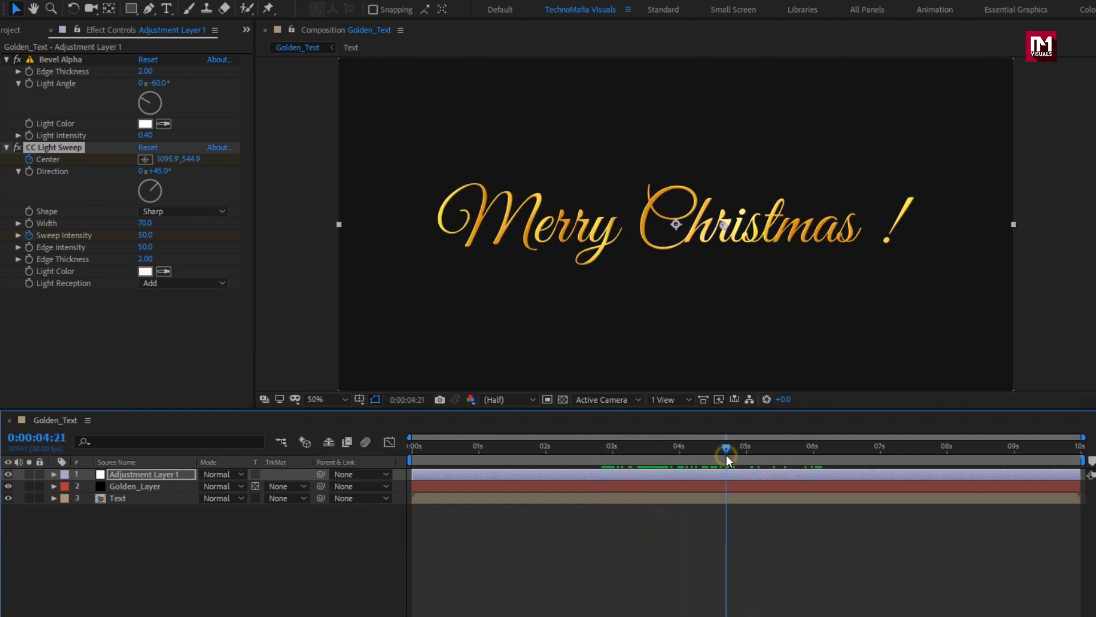
# Step: Create a new black solid layer named Noise in the Golden_Text composition
pyautogui.rightClick(175, 566)
pyautogui.moveTo(201, 411)
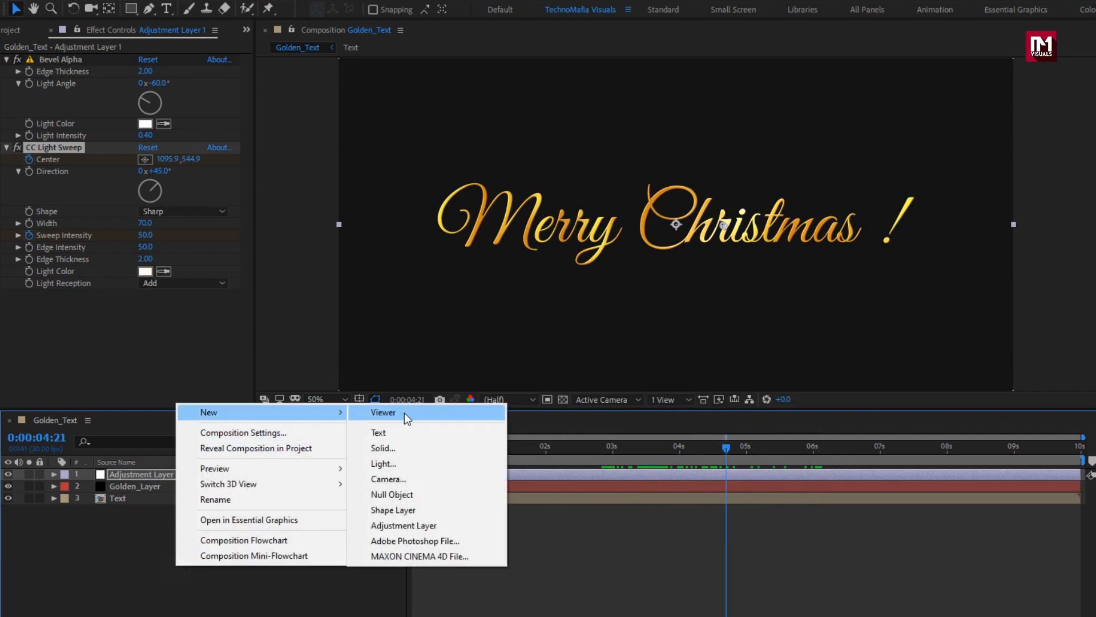
pyautogui.click(402, 454)
pyautogui.write('Noise')
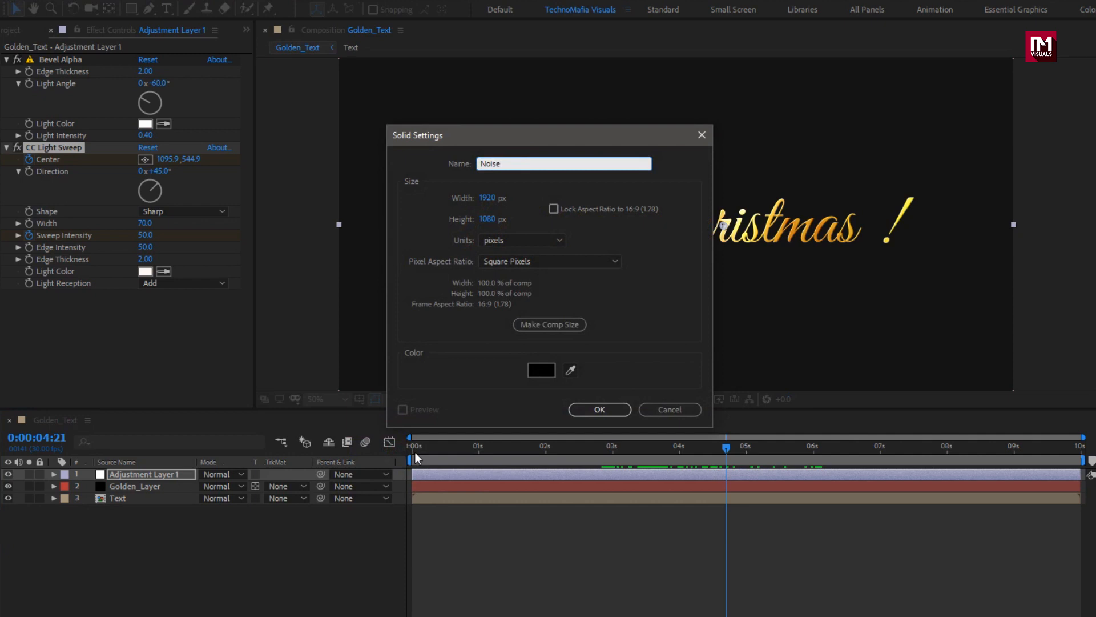
pyautogui.click(574, 413)
# Step: Find the Fractal Noise effect and apply it to the Noise layer
pyautogui.click(924, 57)
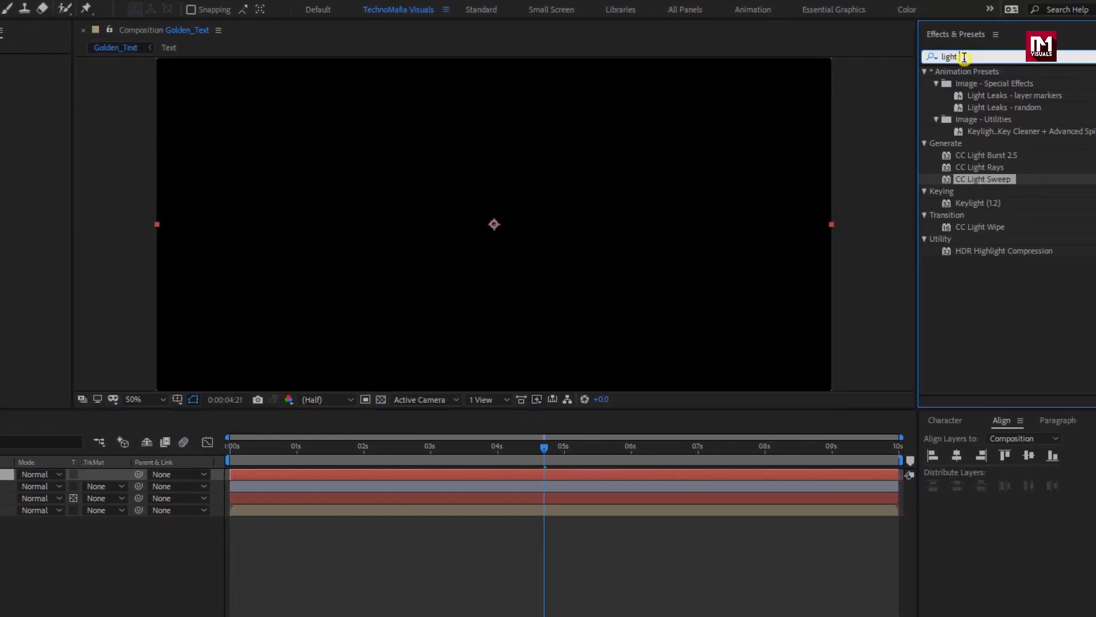
pyautogui.write('frac')
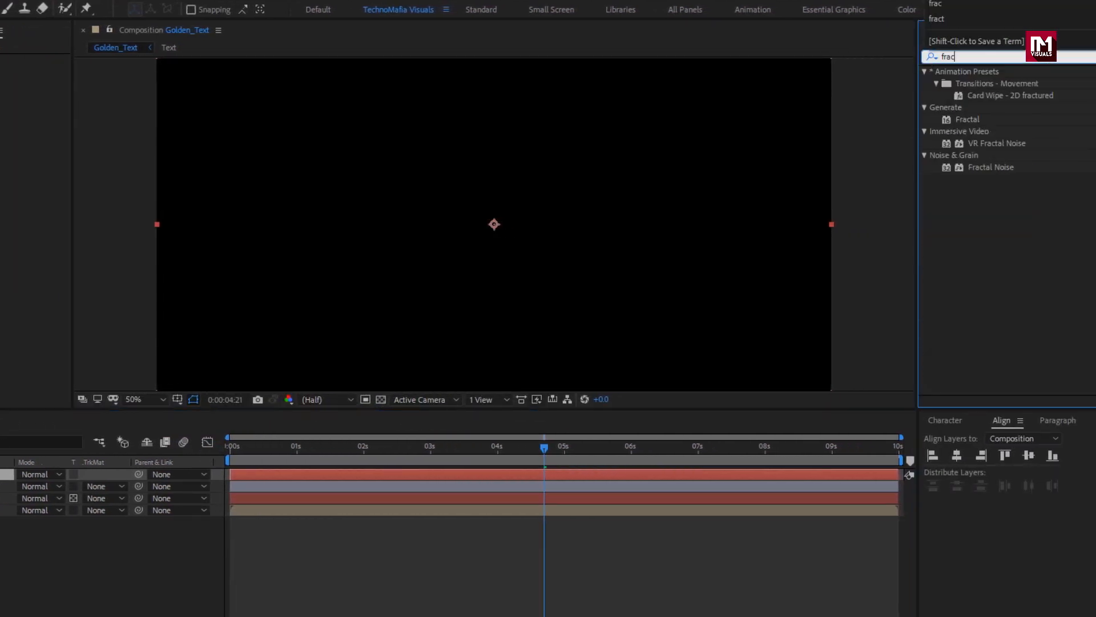
pyautogui.doubleClick(989, 167)
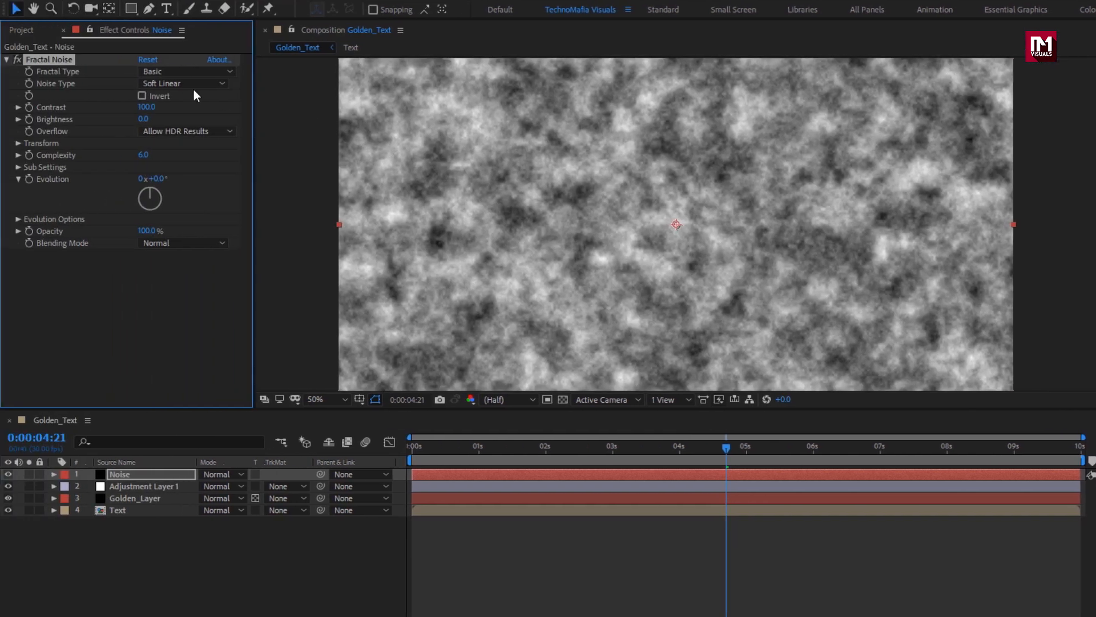
# Step: Set the Noise layer's fractal type to Rocky, noise type to Linear and complexity to 3
pyautogui.click(178, 71)
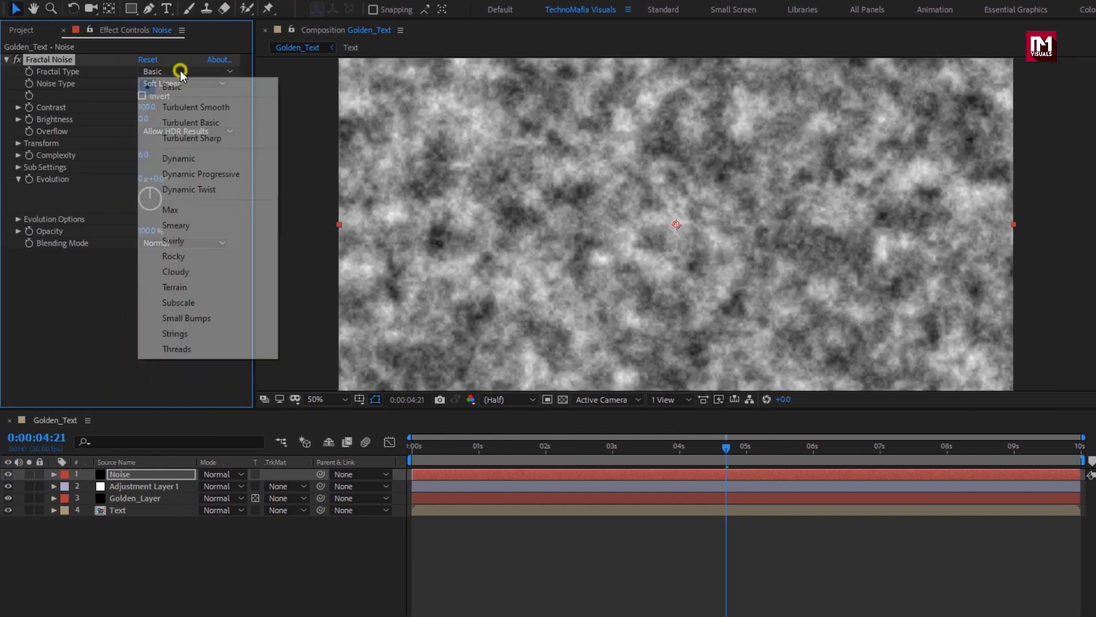
pyautogui.click(186, 255)
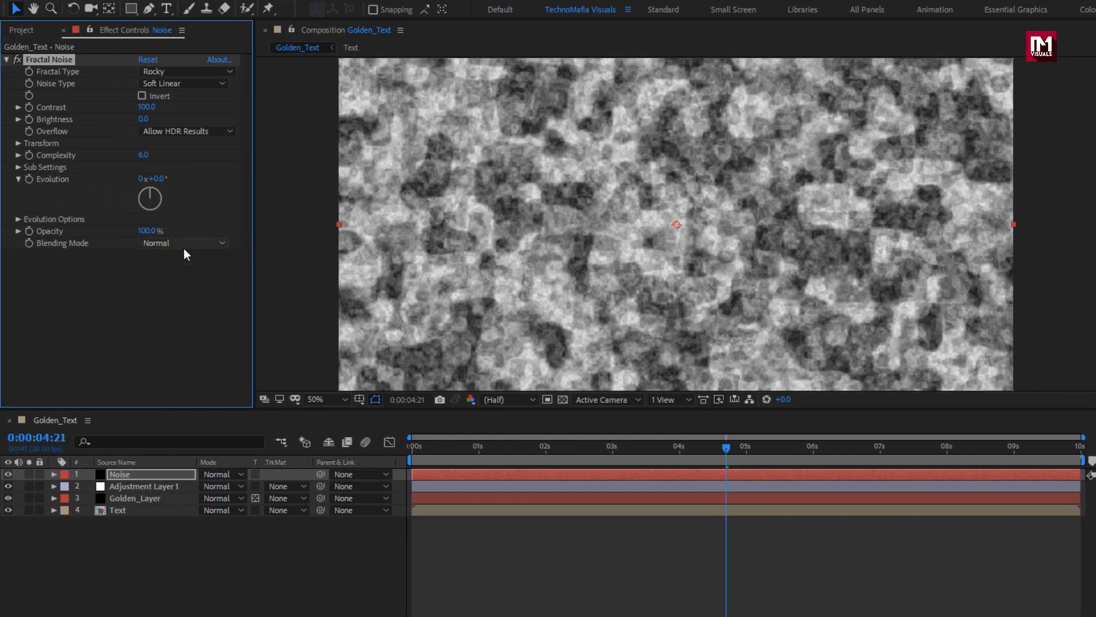
pyautogui.click(178, 84)
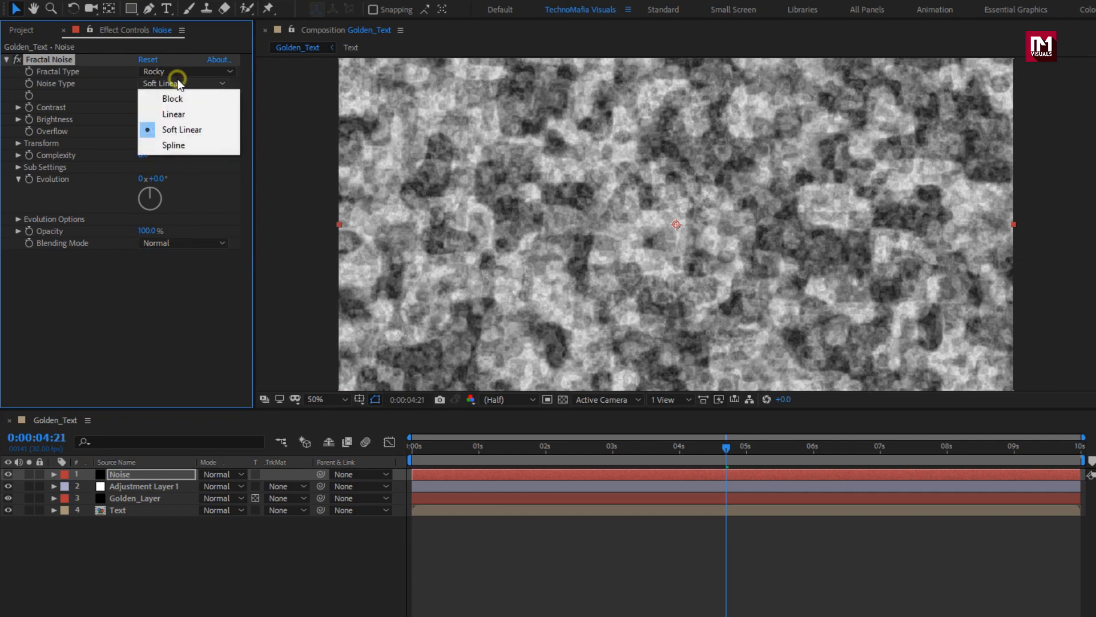
pyautogui.click(177, 116)
pyautogui.click(145, 156)
pyautogui.write('3')
pyautogui.press('Return')
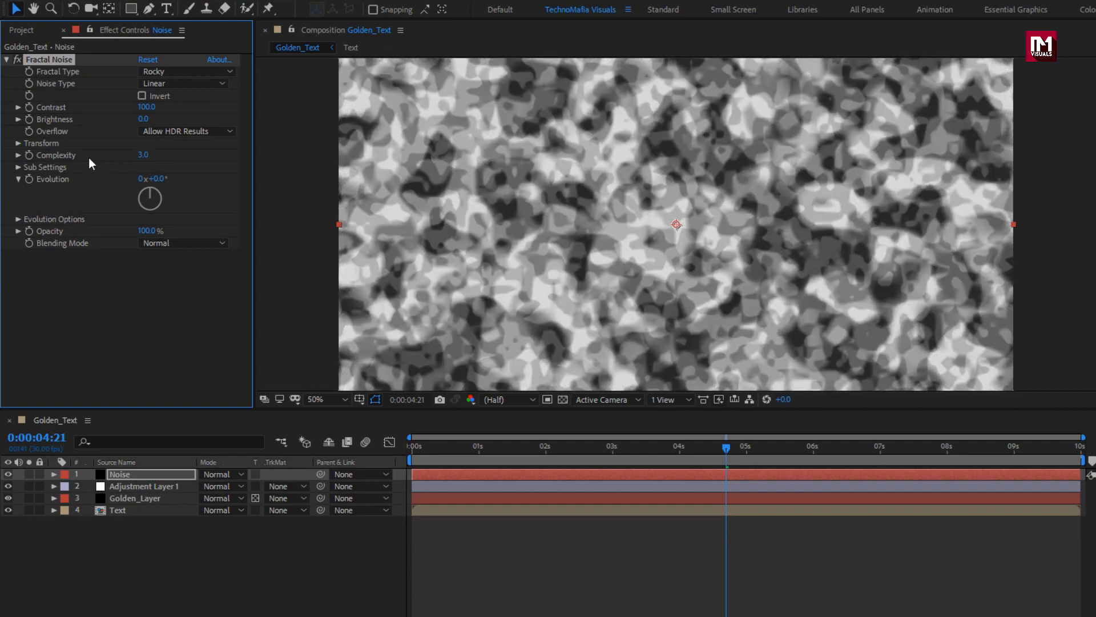
# Step: Set the fractal noise's transform scale to 5
pyautogui.click(19, 143)
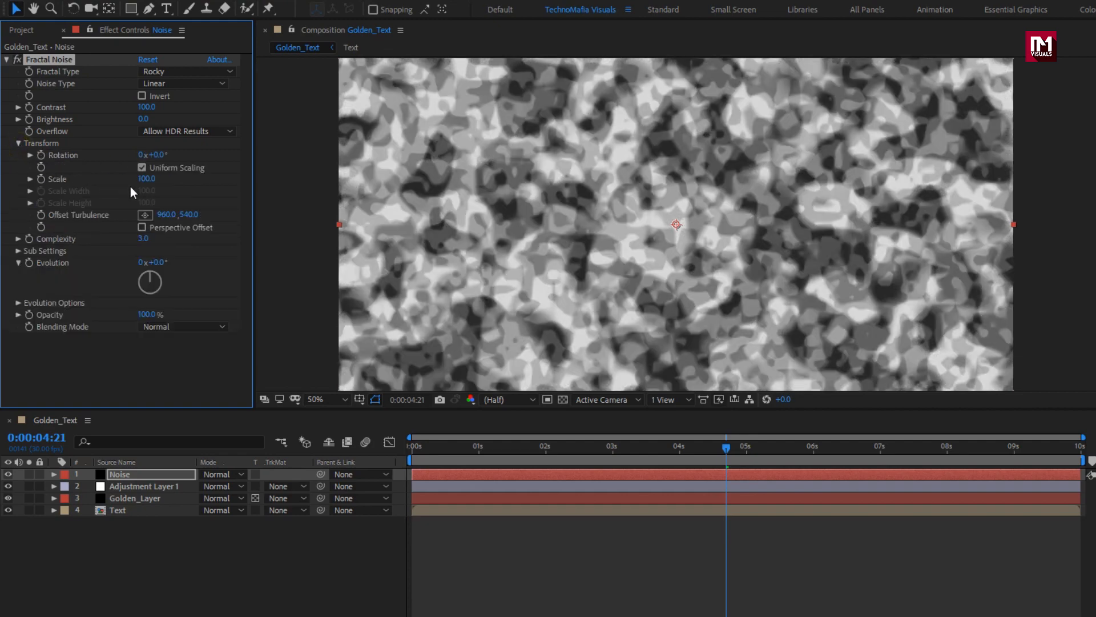
pyautogui.click(146, 179)
pyautogui.write('5')
pyautogui.press('Return')
# Step: Keyframe the fractal noise's evolution from 0 at 0:00:00:00 to 2 revolutions at 0:00:09:29, and preview the motion
pyautogui.click(411, 448)
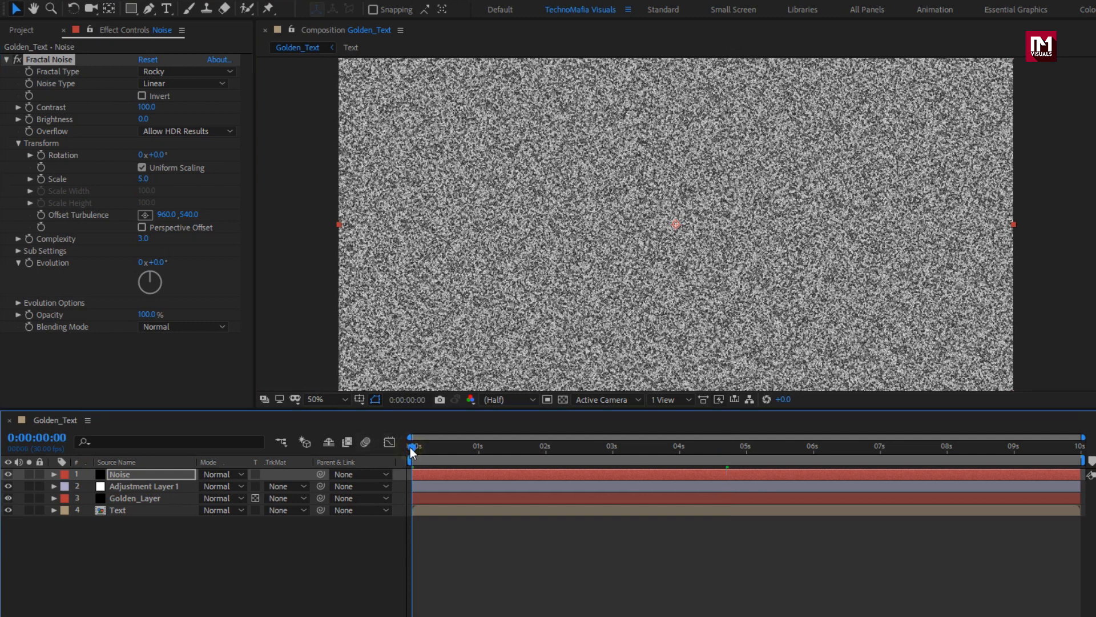
pyautogui.click(29, 263)
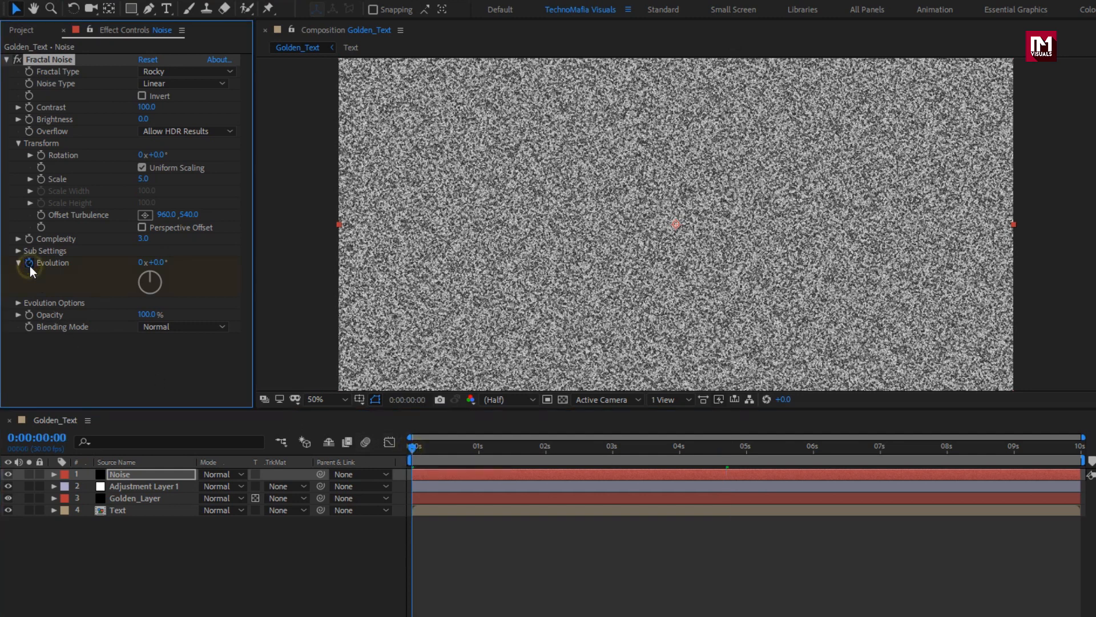
pyautogui.click(1081, 450)
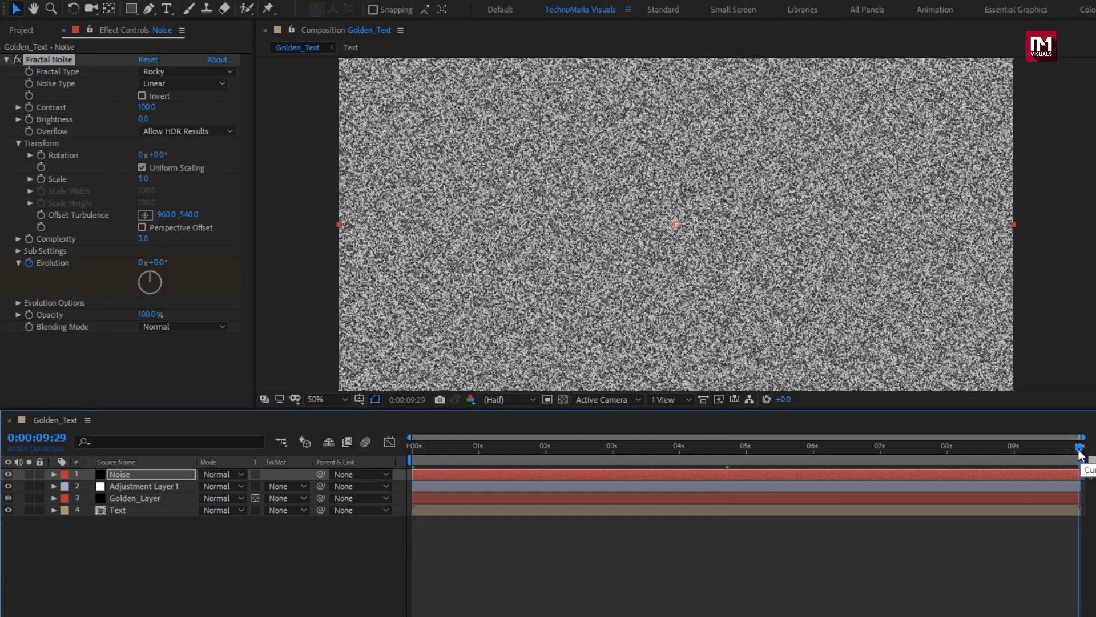
pyautogui.click(141, 265)
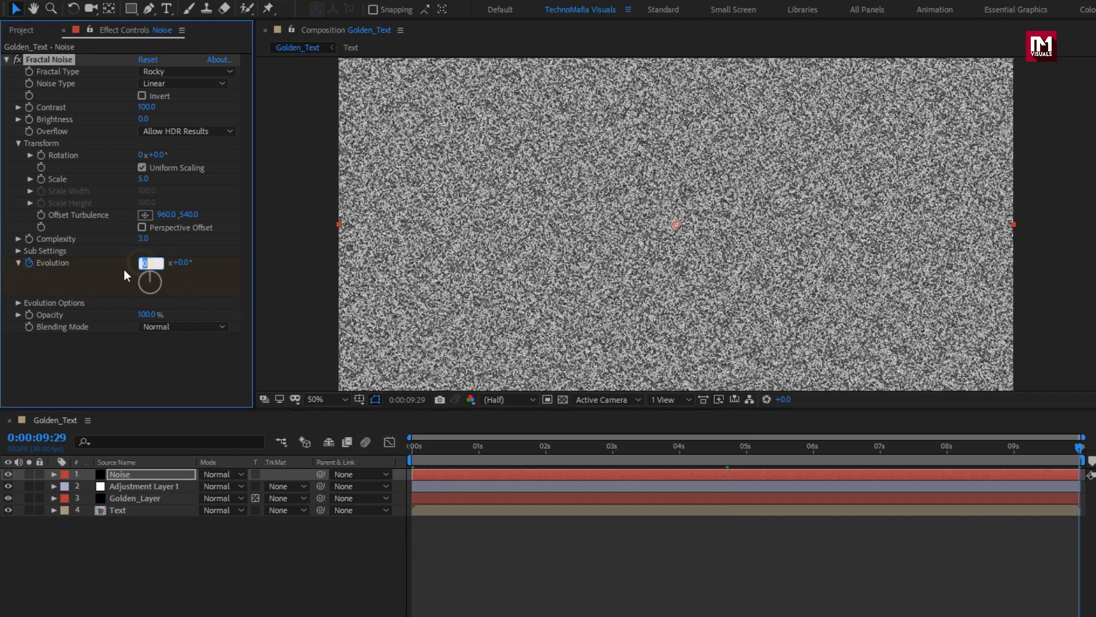
pyautogui.write('2')
pyautogui.press('Return')
pyautogui.moveTo(414, 444); pyautogui.dragTo(530, 450)
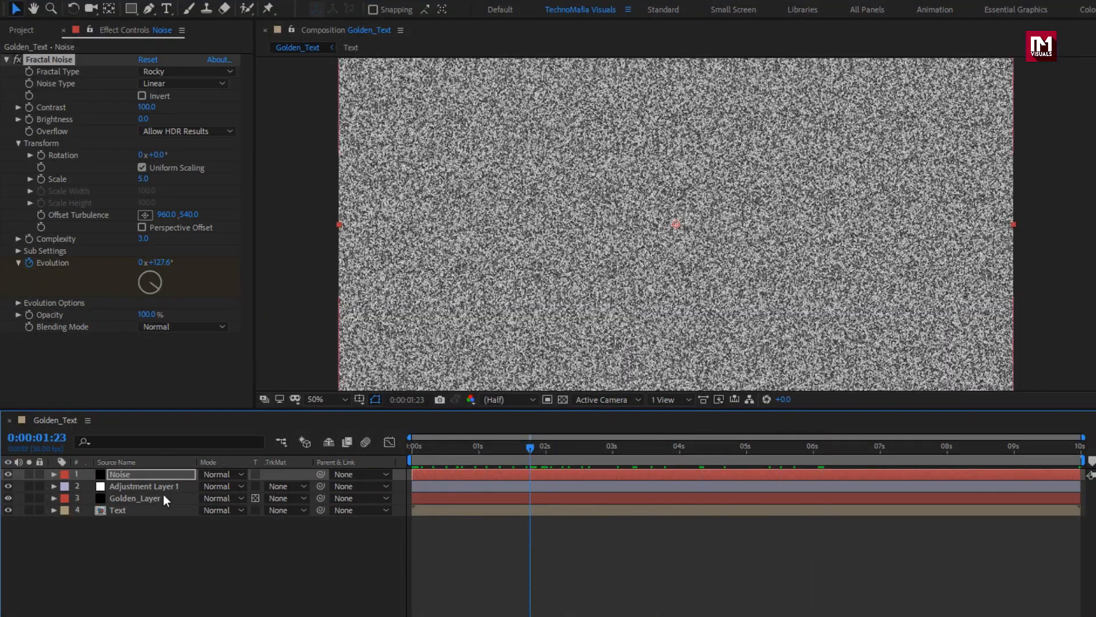
# Step: Pre-compose the Noise layer as Texture, moving all attributes into the new composition
pyautogui.click(129, 473)
pyautogui.rightClick(128, 472)
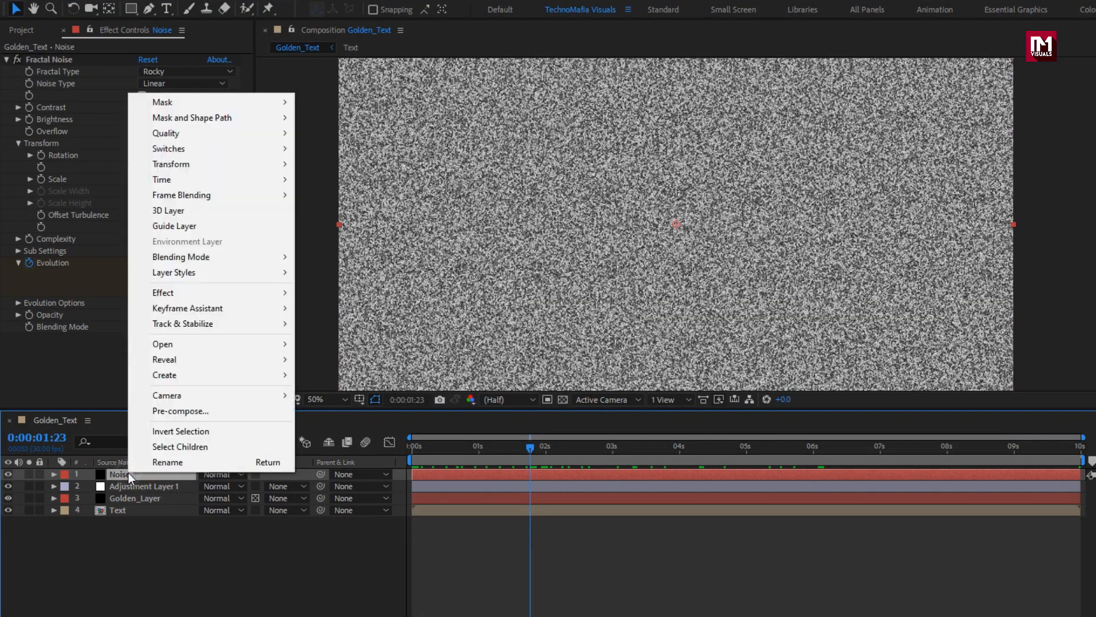
pyautogui.click(165, 415)
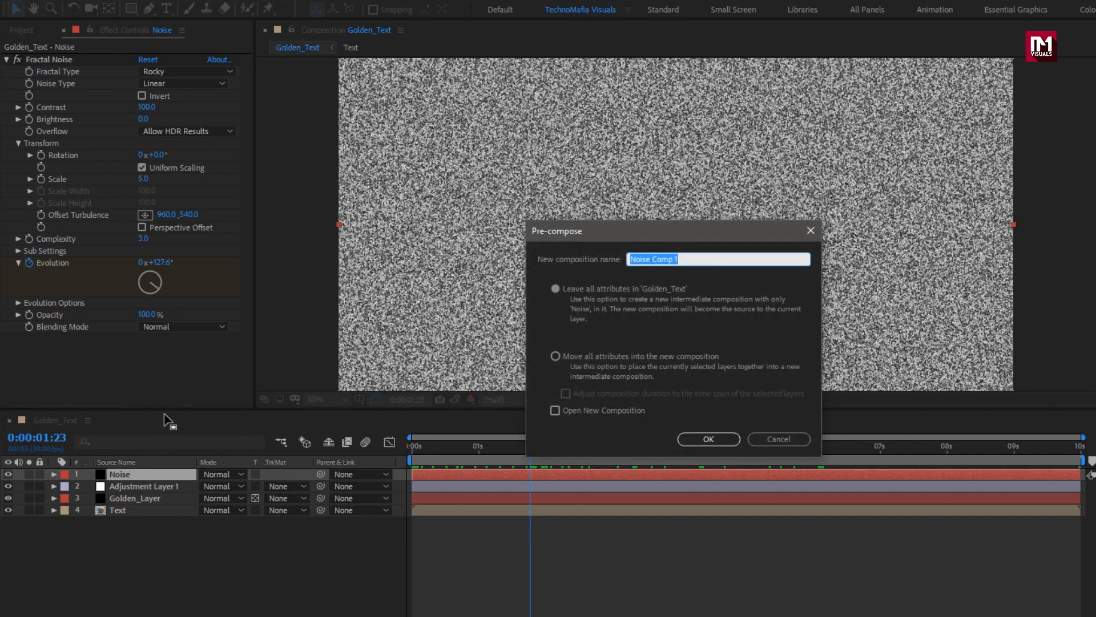
pyautogui.write('Texture')
pyautogui.click(555, 356)
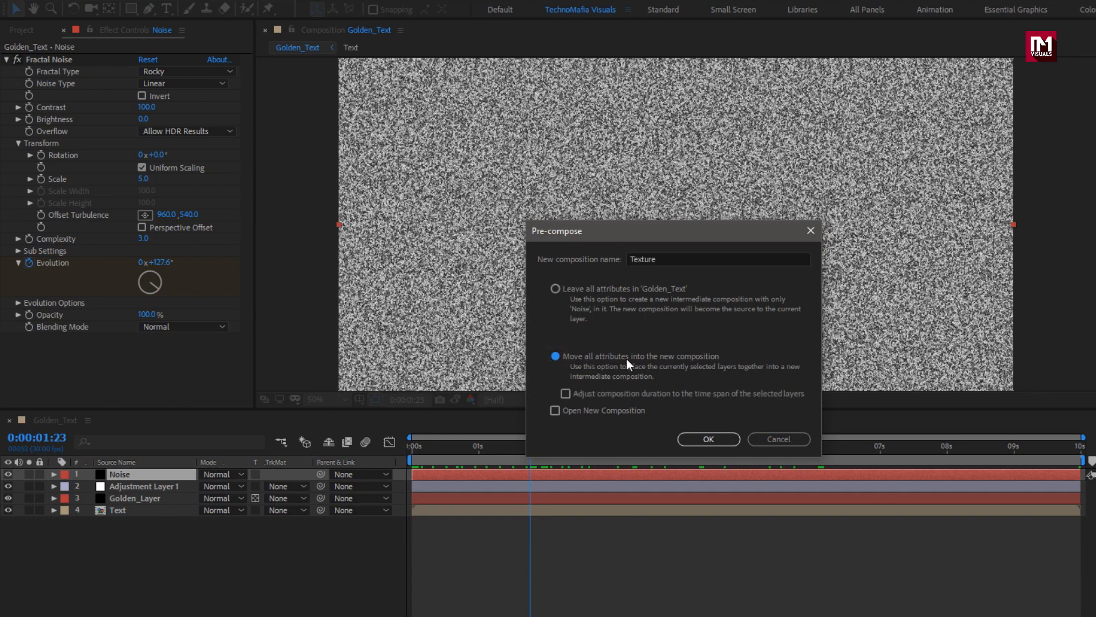
pyautogui.click(708, 439)
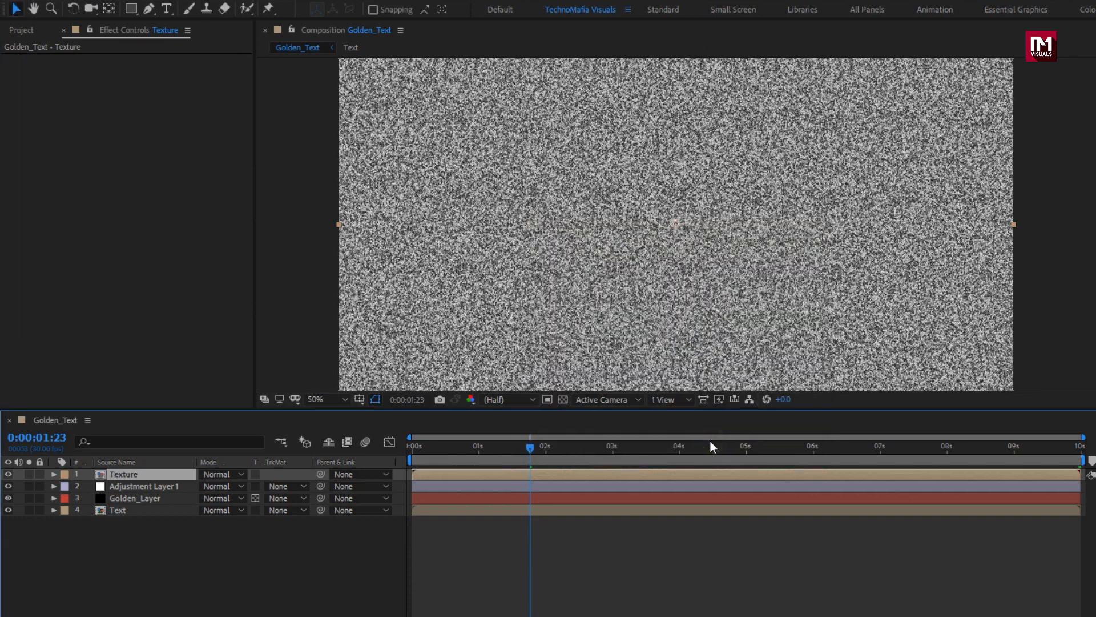
# Step: Add a new adjustment layer above the Texture layer
pyautogui.rightClick(187, 557)
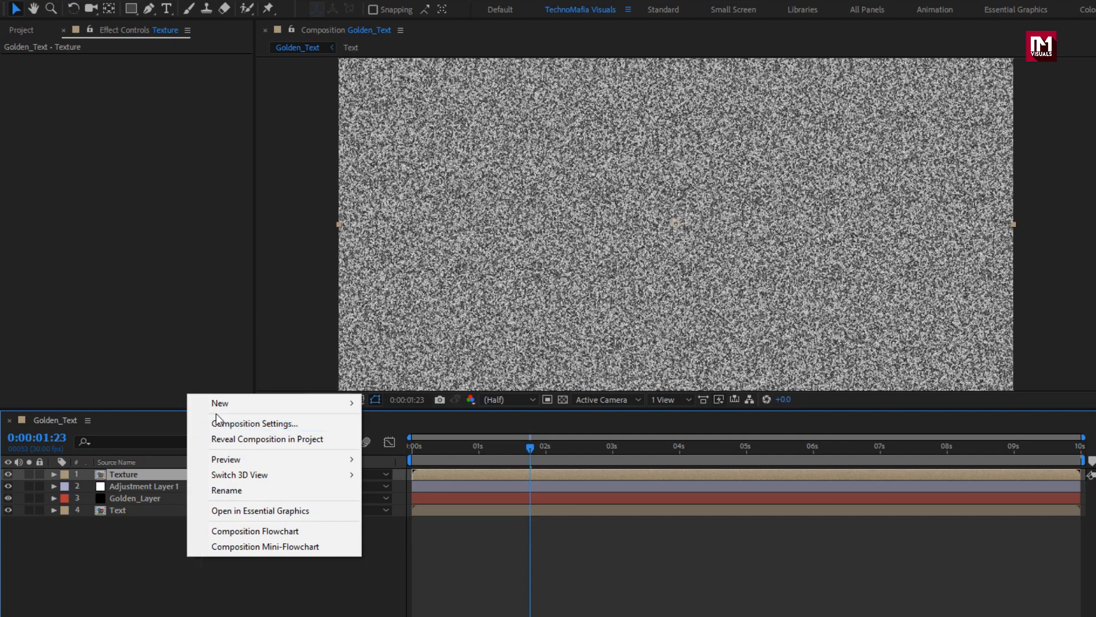
pyautogui.moveTo(215, 405)
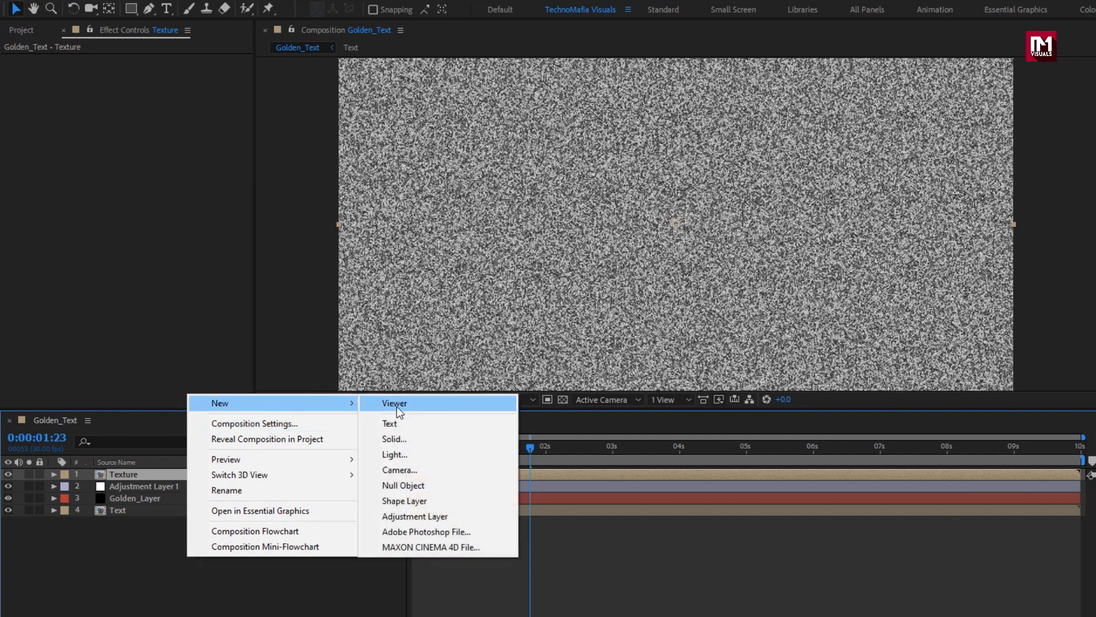
pyautogui.click(427, 516)
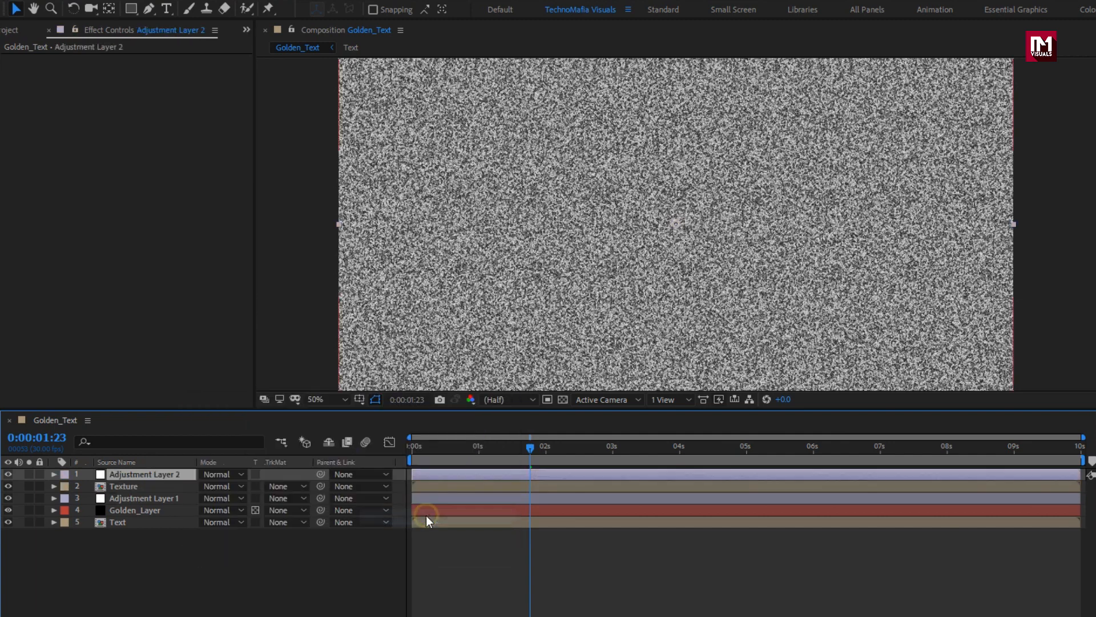
# Step: Duplicate the Text layer and move the copy to the top of the layer stack
pyautogui.click(125, 523)
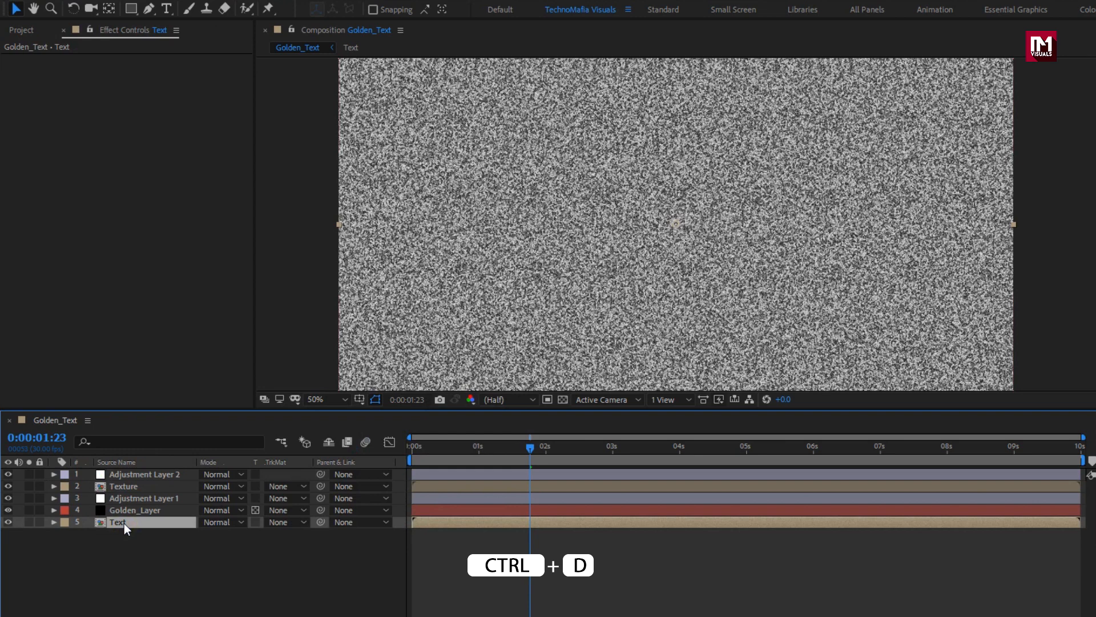
pyautogui.hotkey('ctrl', 'd')
pyautogui.moveTo(124, 523); pyautogui.dragTo(129, 471)
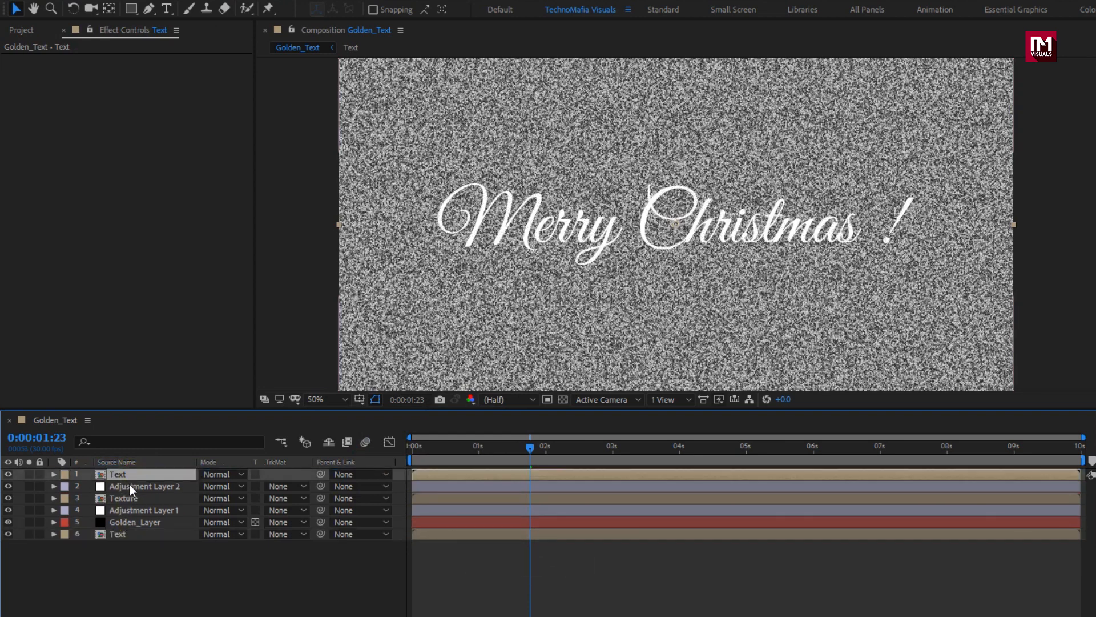
# Step: Set Adjustment Layer 2's track matte to Alpha Matte "Text" and hide the Texture layer
pyautogui.click(129, 484)
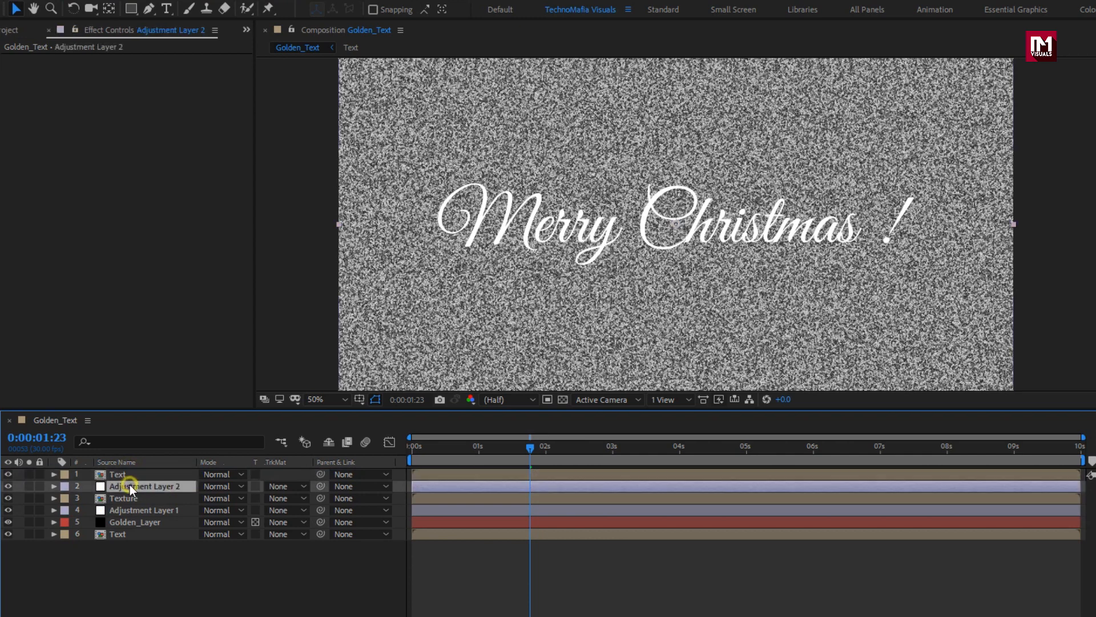
pyautogui.click(289, 486)
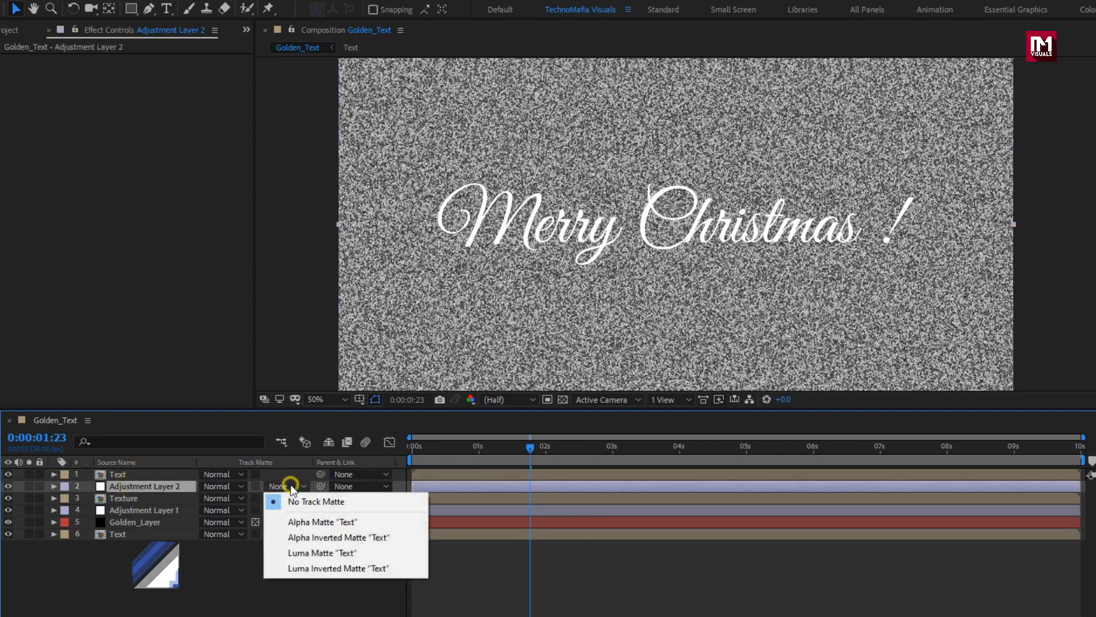
pyautogui.click(294, 521)
pyautogui.click(120, 499)
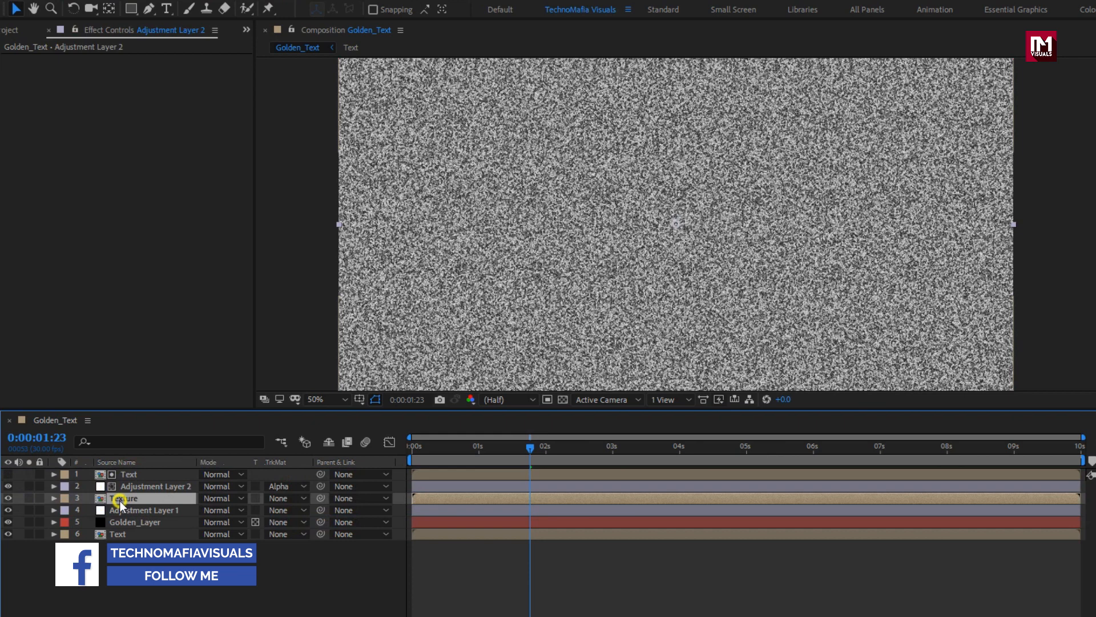
pyautogui.click(7, 498)
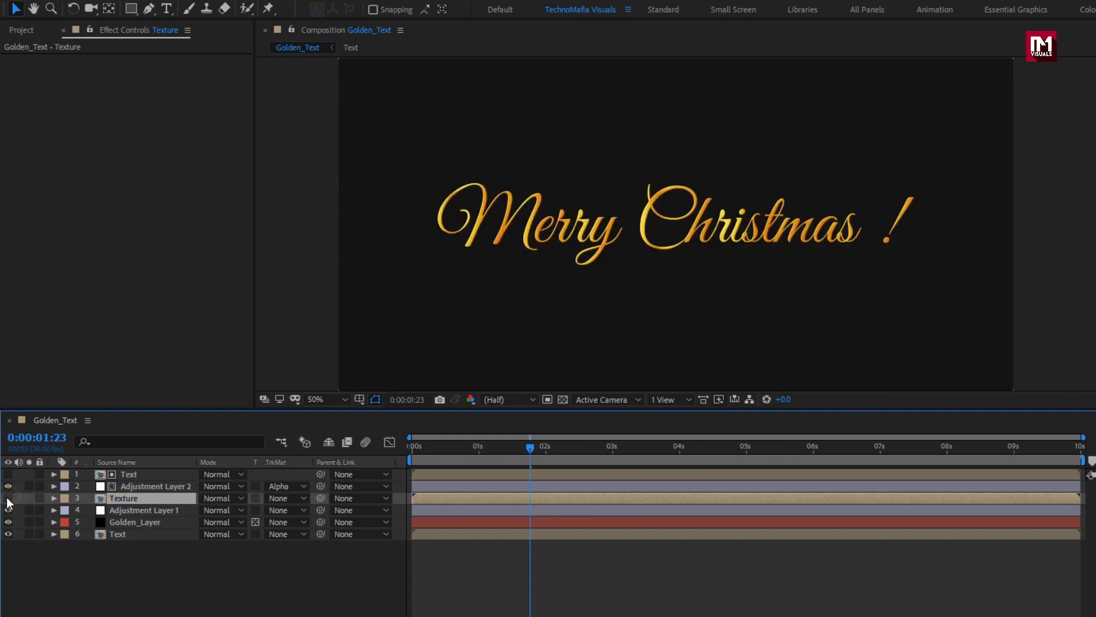
# Step: Apply the CC Glass effect to Adjustment Layer 2
pyautogui.click(151, 485)
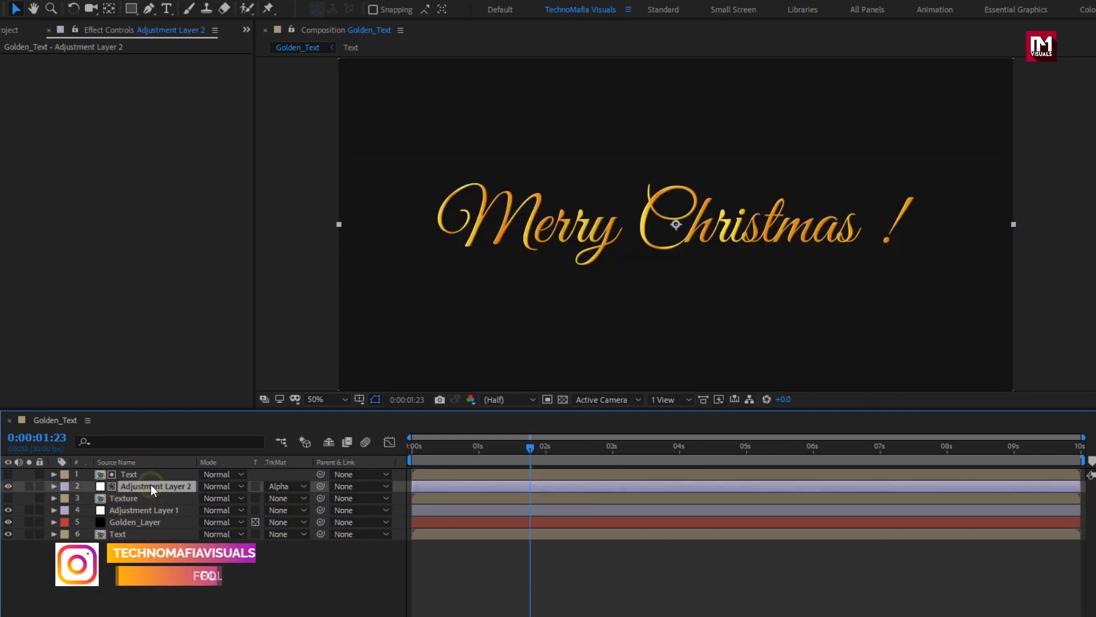
pyautogui.click(930, 58)
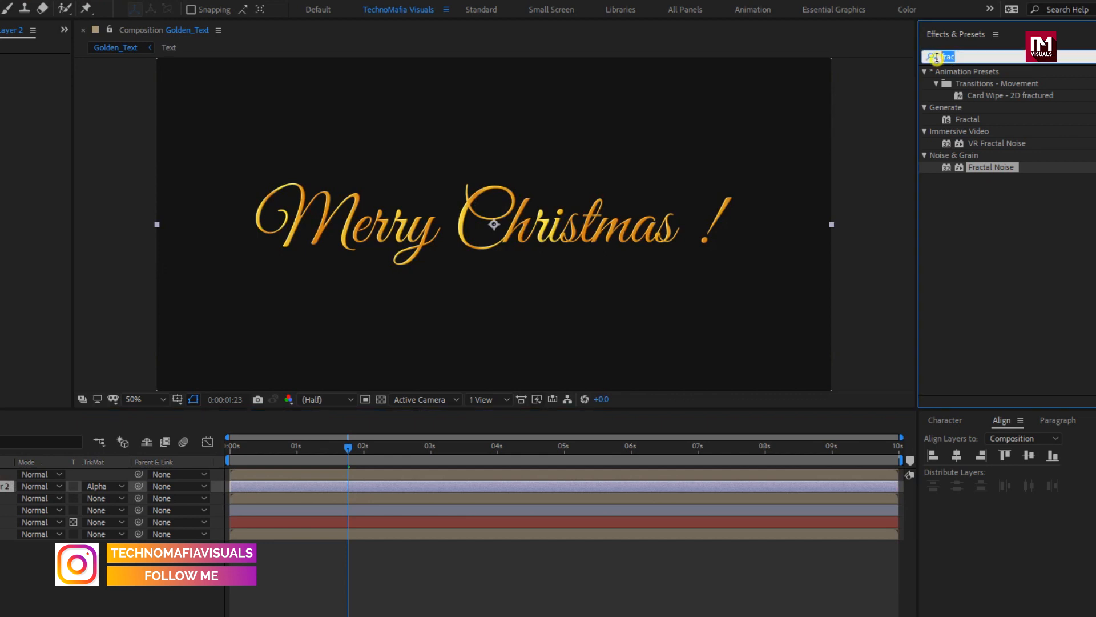
pyautogui.write('cc g')
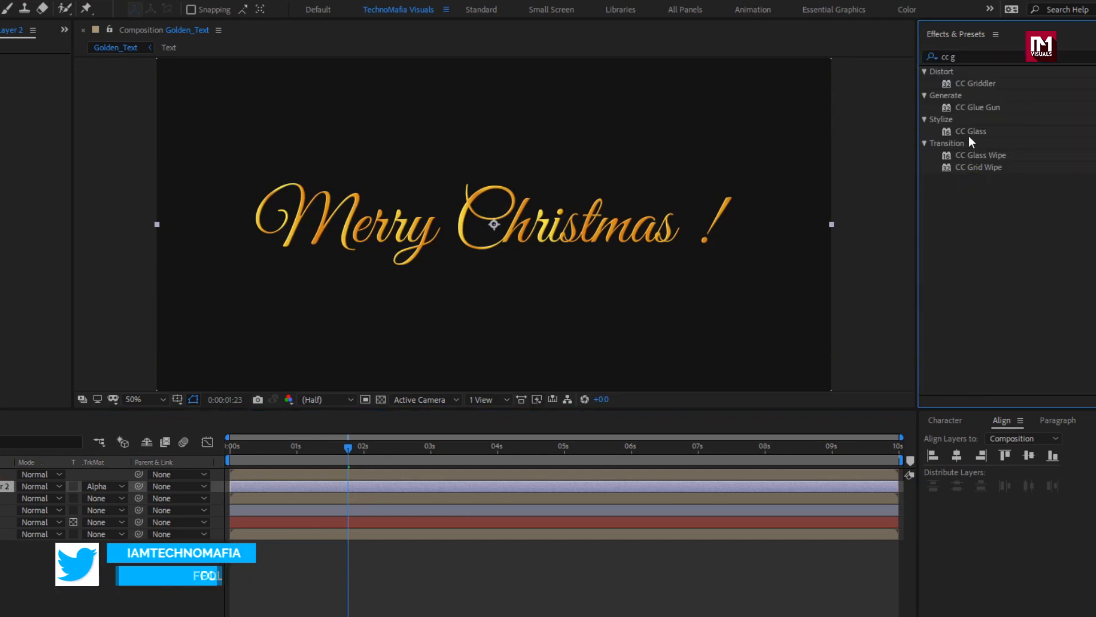
pyautogui.click(968, 135)
pyautogui.doubleClick(968, 134)
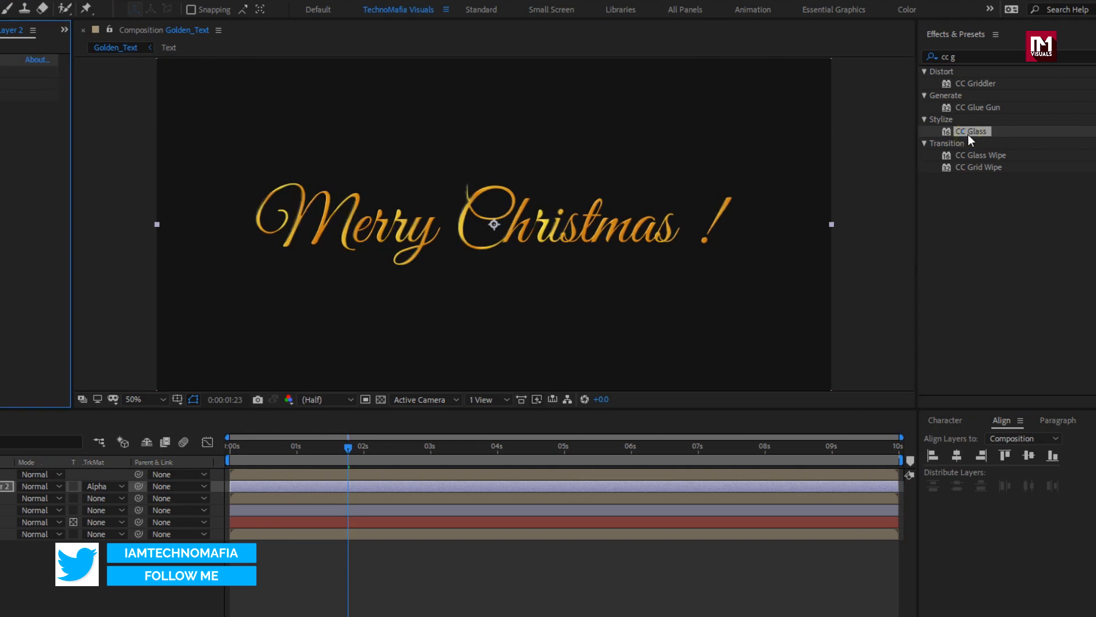
# Step: Set the CC Glass surface on Adjustment Layer 2 to the Texture bump map, with Softness 0 and Height 2
pyautogui.click(20, 72)
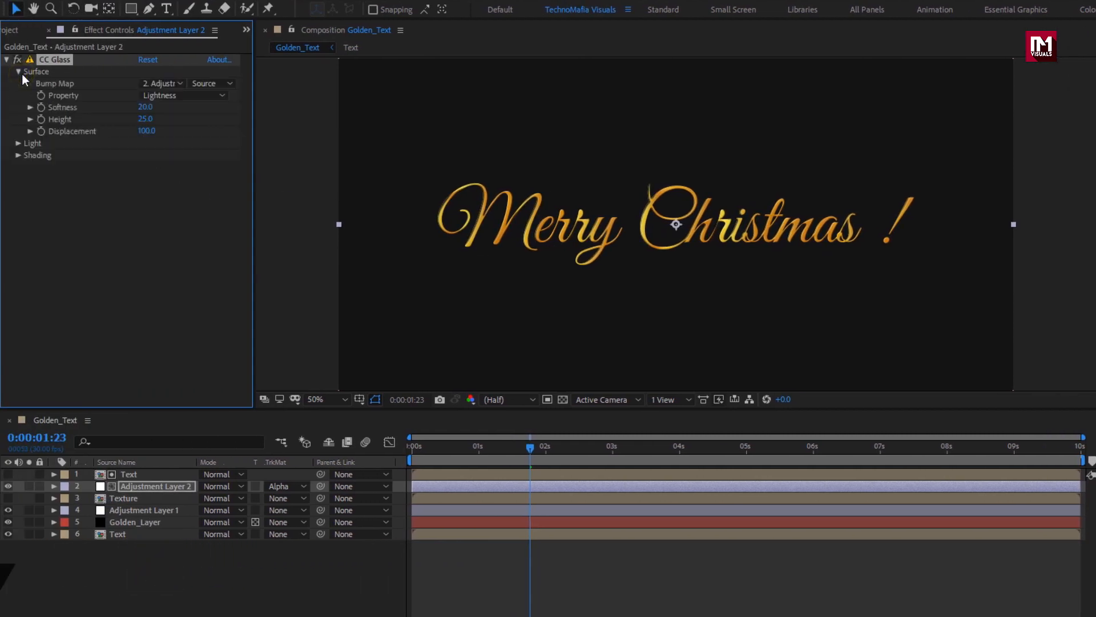
pyautogui.click(141, 83)
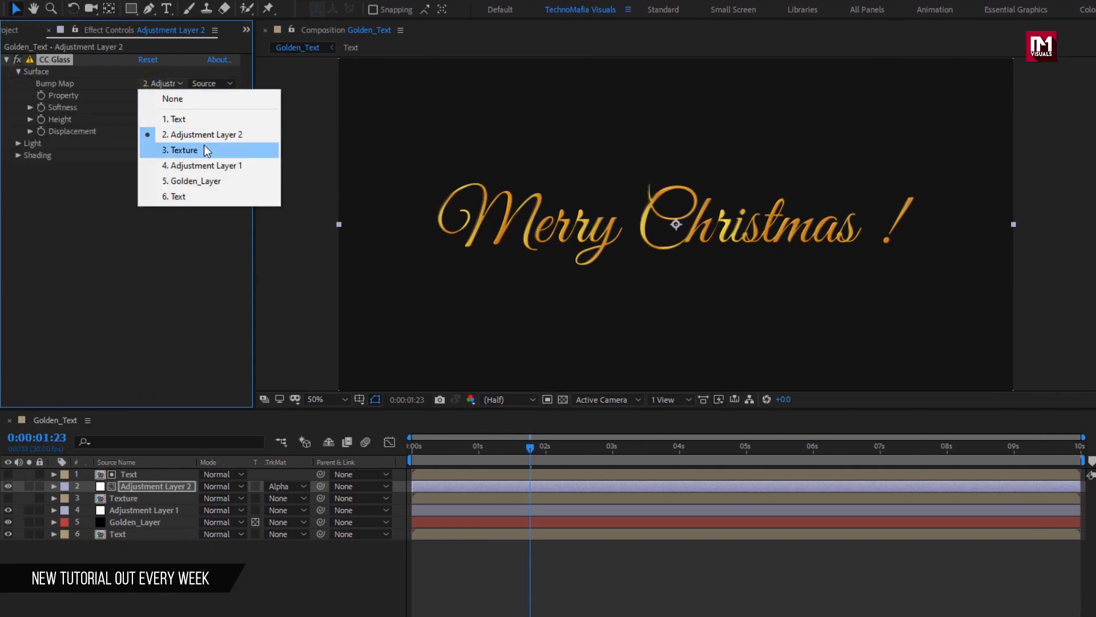
pyautogui.click(204, 149)
pyautogui.click(143, 107)
pyautogui.write('0')
pyautogui.press('Return')
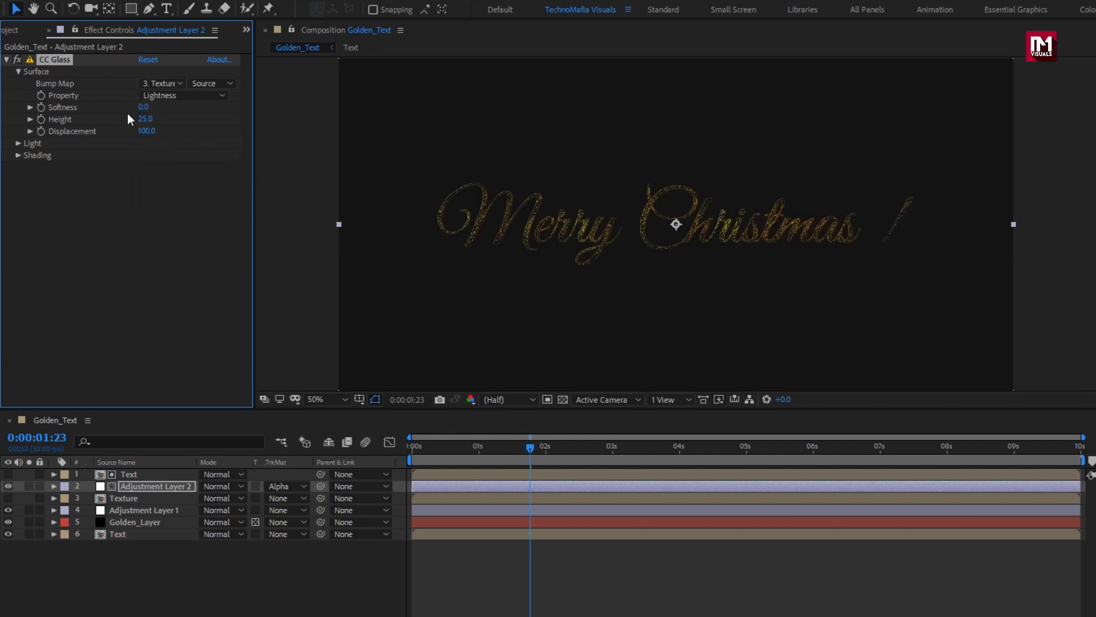
pyautogui.write('2')
pyautogui.press('Return')
# Step: Set the CC Glass Light Height to 75
pyautogui.click(18, 145)
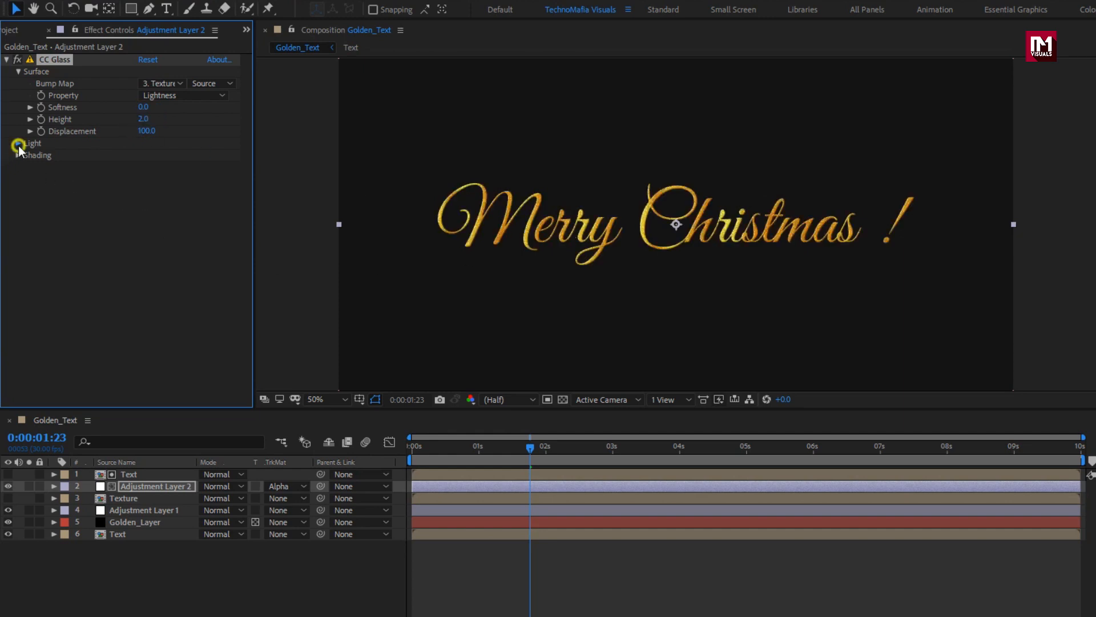
pyautogui.click(146, 203)
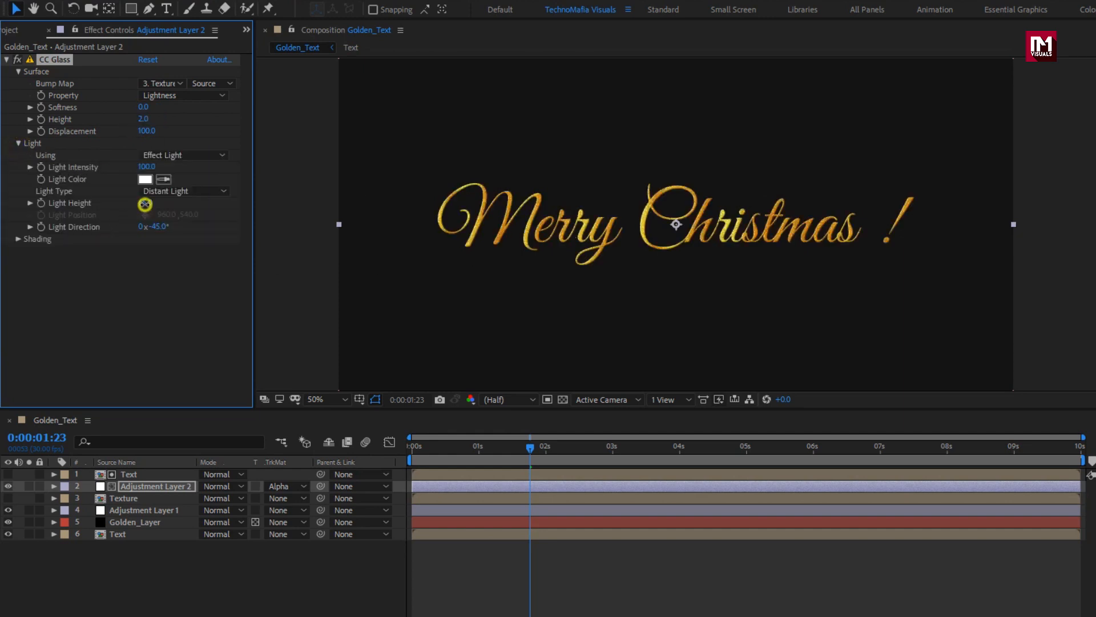
pyautogui.write('75')
pyautogui.press('Return')
# Step: Create a new 1920 × 1080, 10-second composition named Text_animation
pyautogui.hotkey('ctrl', 'n')
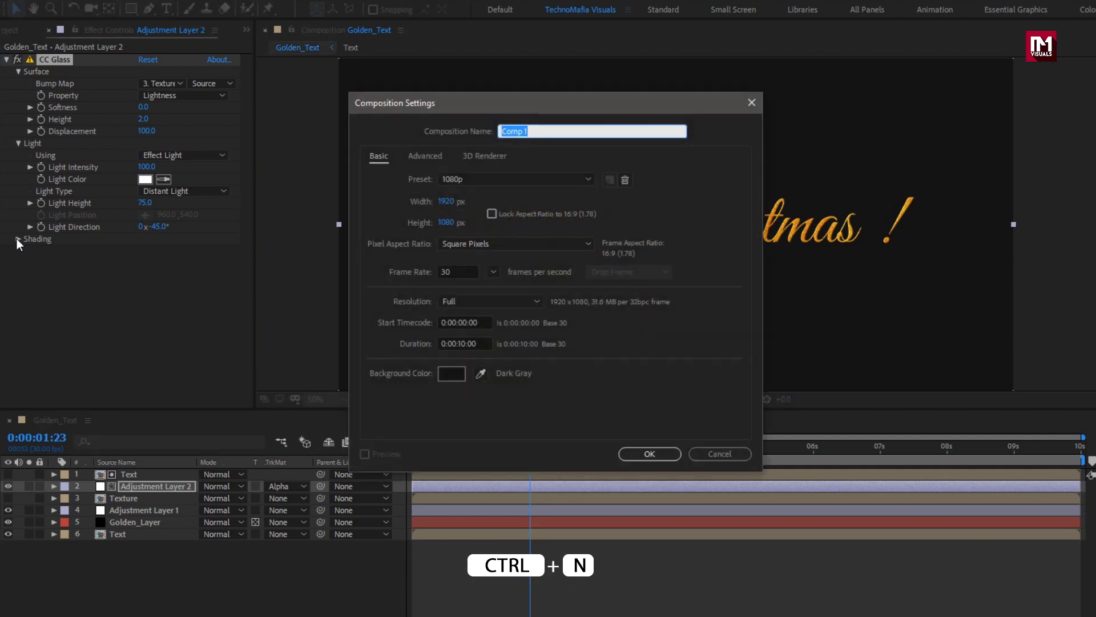
pyautogui.write('Text')
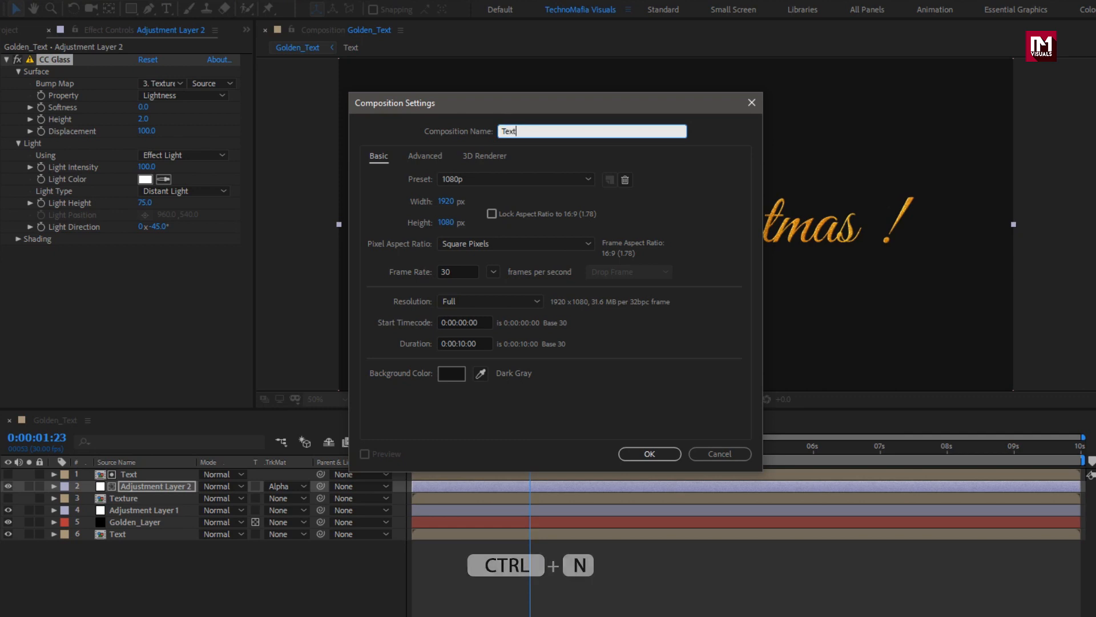
pyautogui.write('_animation')
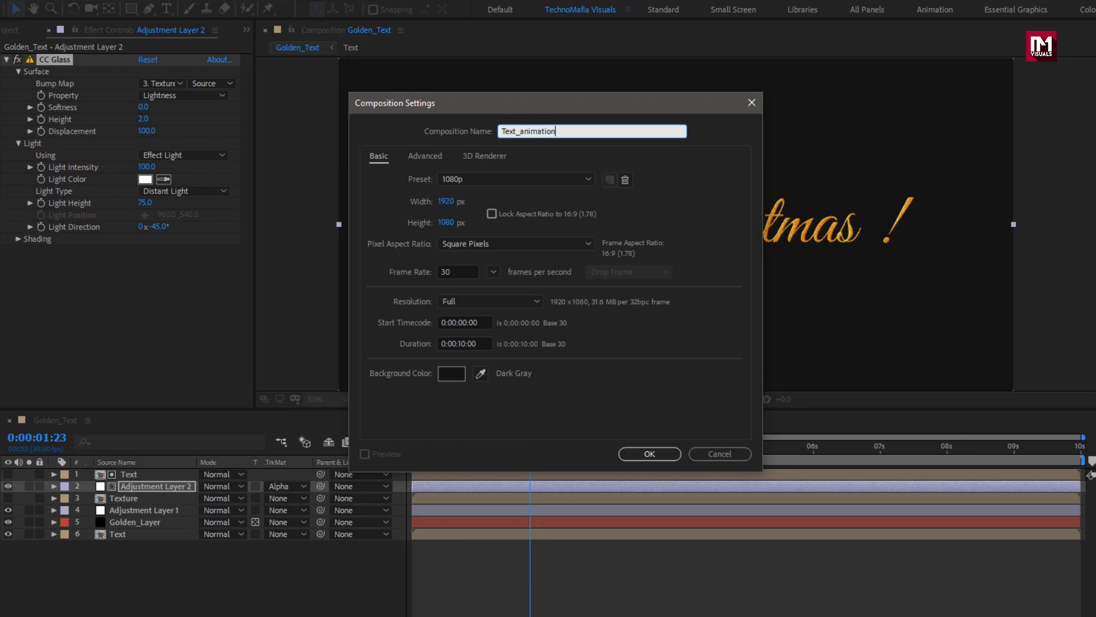
pyautogui.click(632, 448)
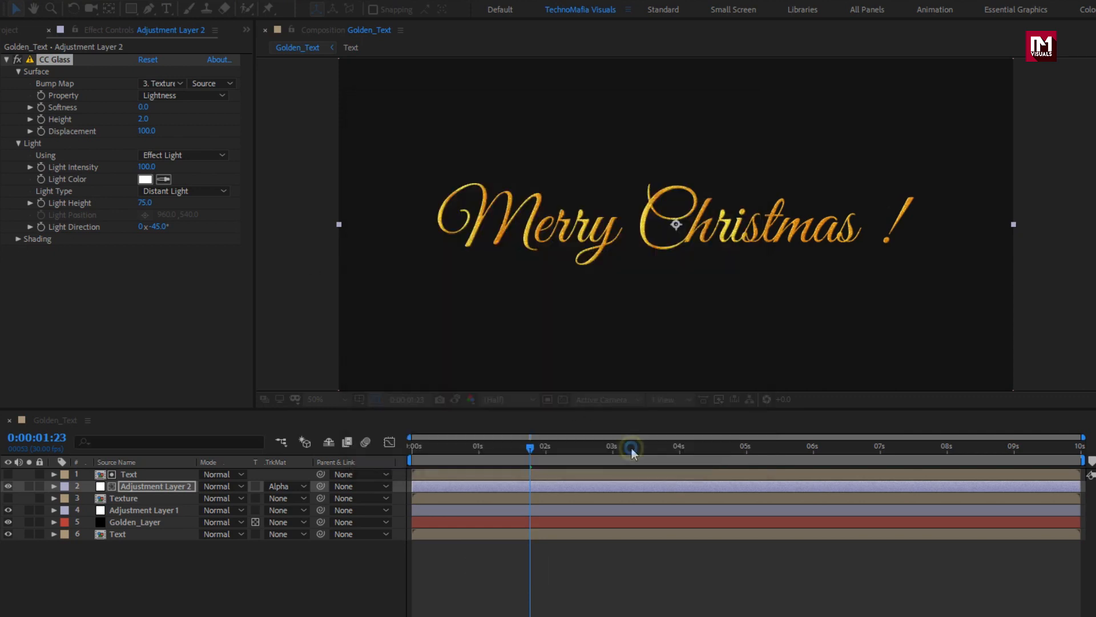
# Step: Add the Golden_Text composition as a layer in Text_animation
pyautogui.click(26, 36)
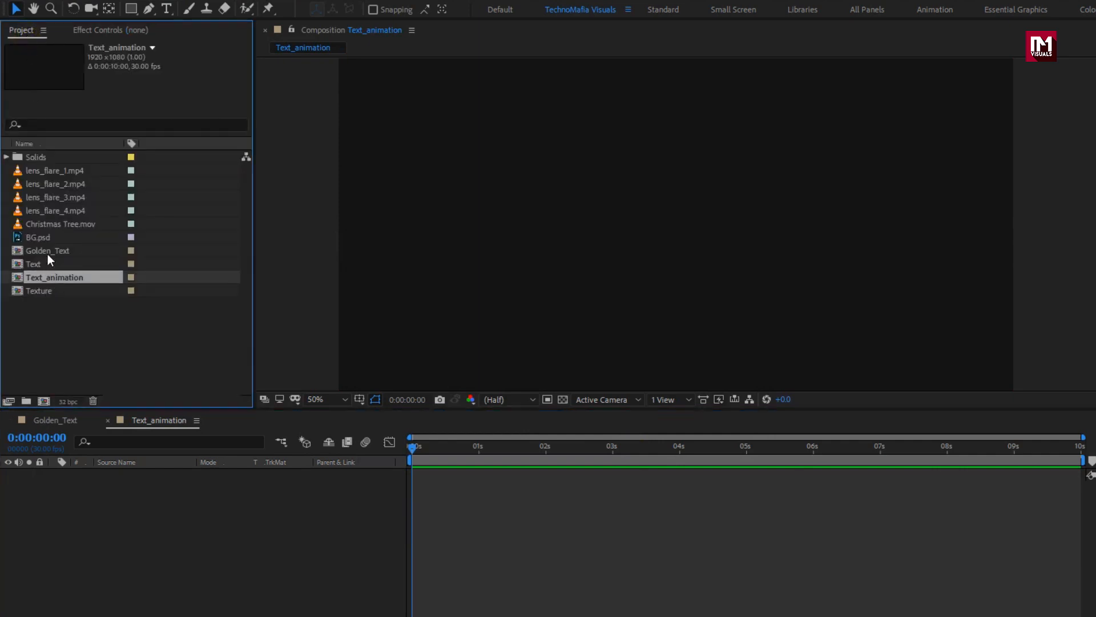
pyautogui.click(47, 251)
pyautogui.moveTo(60, 252); pyautogui.dragTo(142, 499)
# Step: Draw a slanted four-point mask around the whole title on the Golden_Text layer with the Pen tool
pyautogui.click(148, 13)
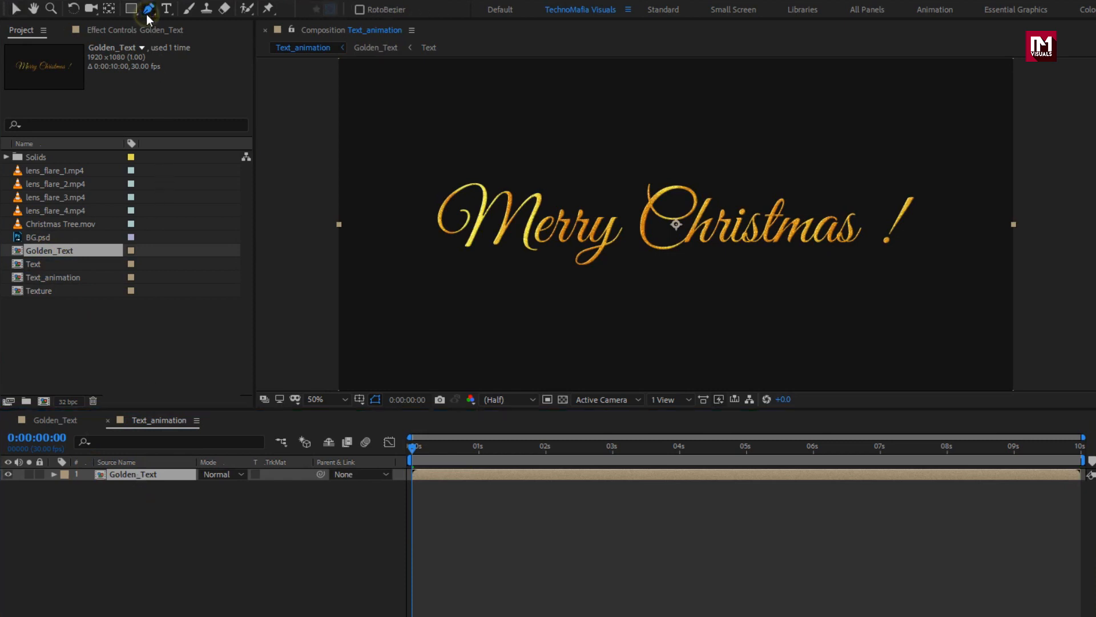
pyautogui.click(1031, 162)
pyautogui.click(997, 283)
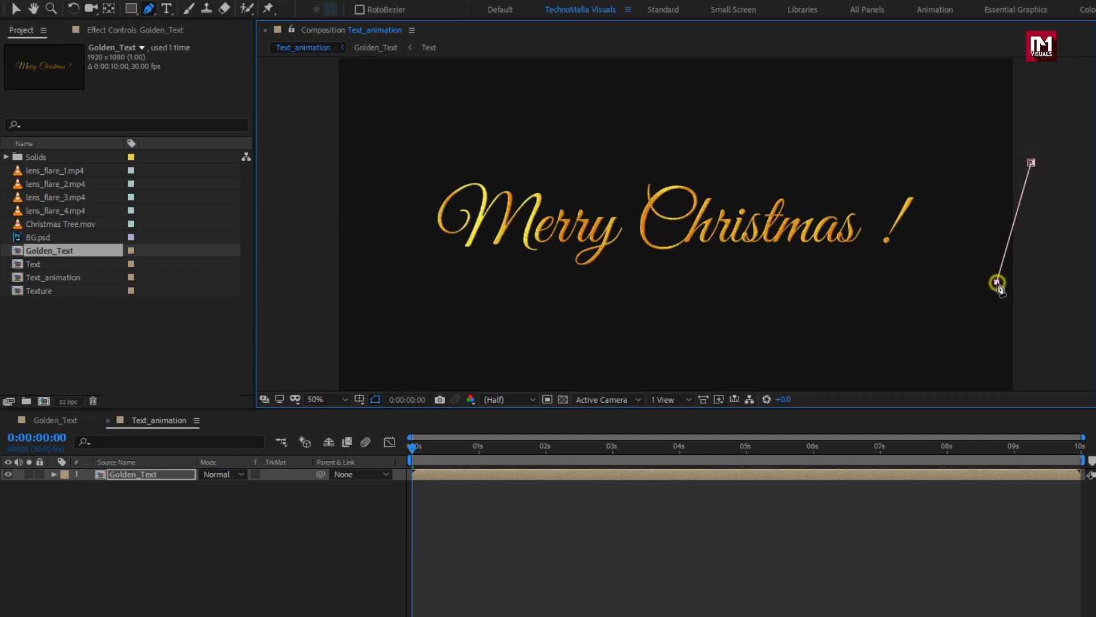
pyautogui.click(332, 278)
pyautogui.click(364, 151)
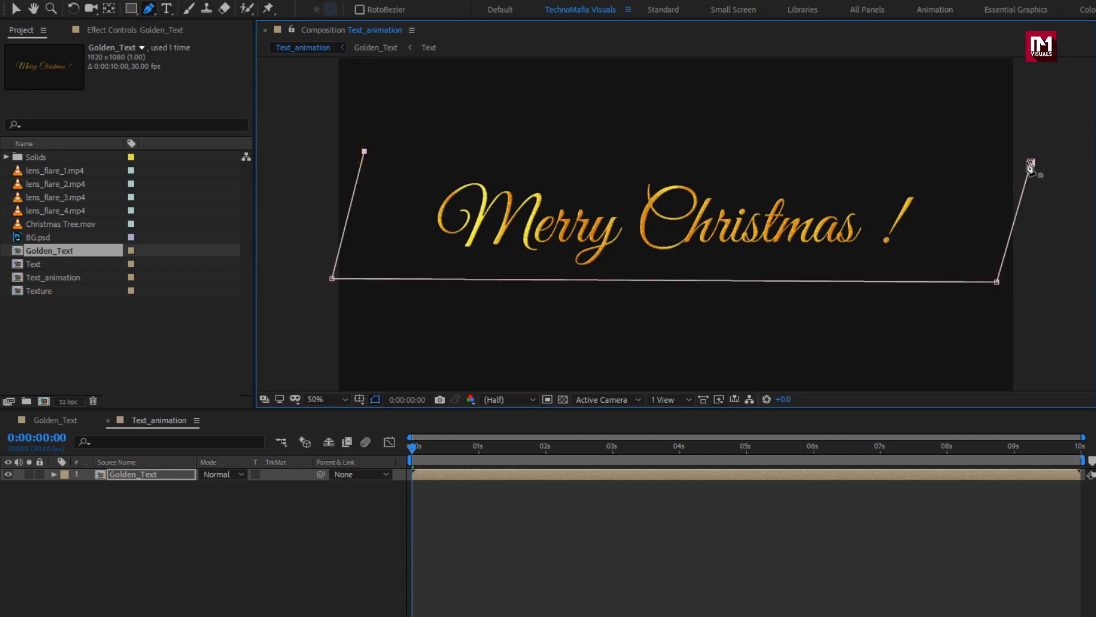
pyautogui.click(1031, 162)
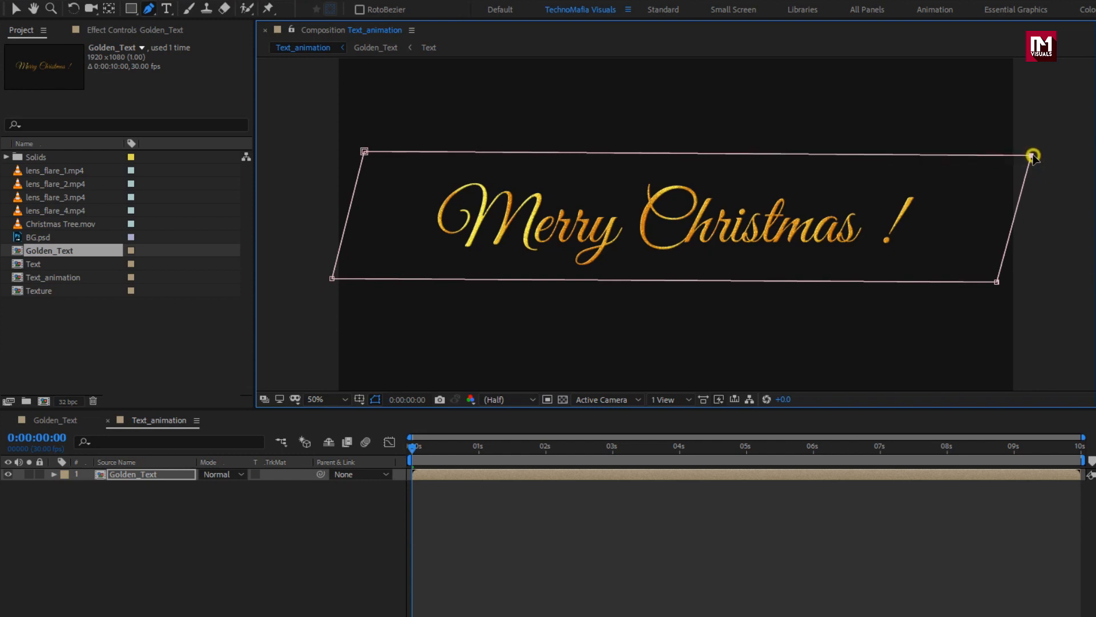
pyautogui.moveTo(997, 282); pyautogui.dragTo(999, 279)
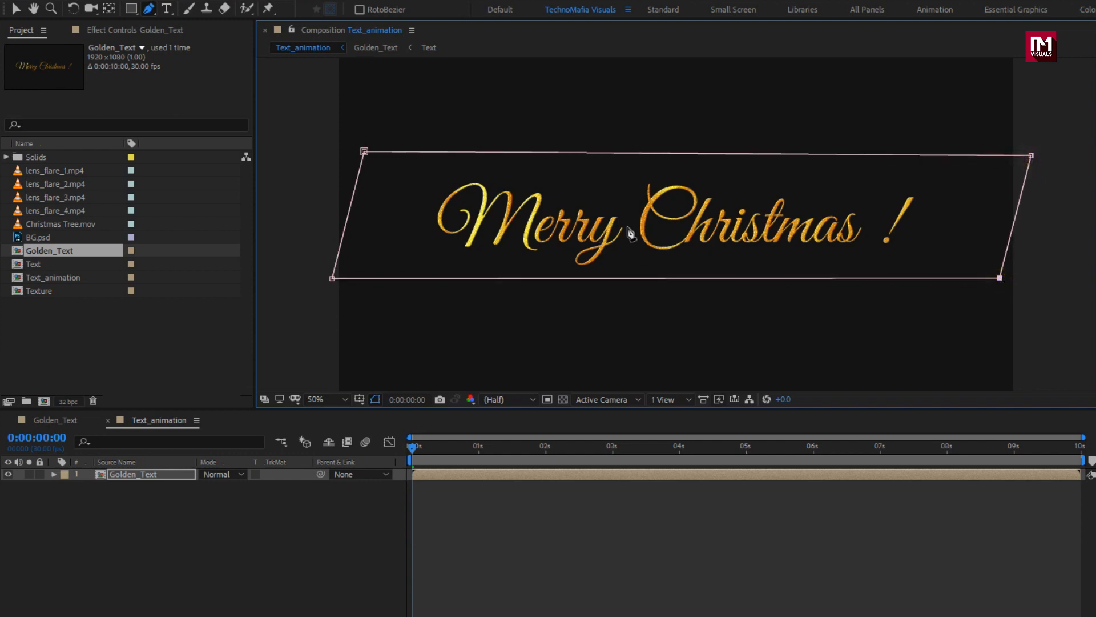
# Step: Add a Mask Path keyframe for Mask 1 on the Golden_Text layer at 0:00:03:00
pyautogui.click(54, 475)
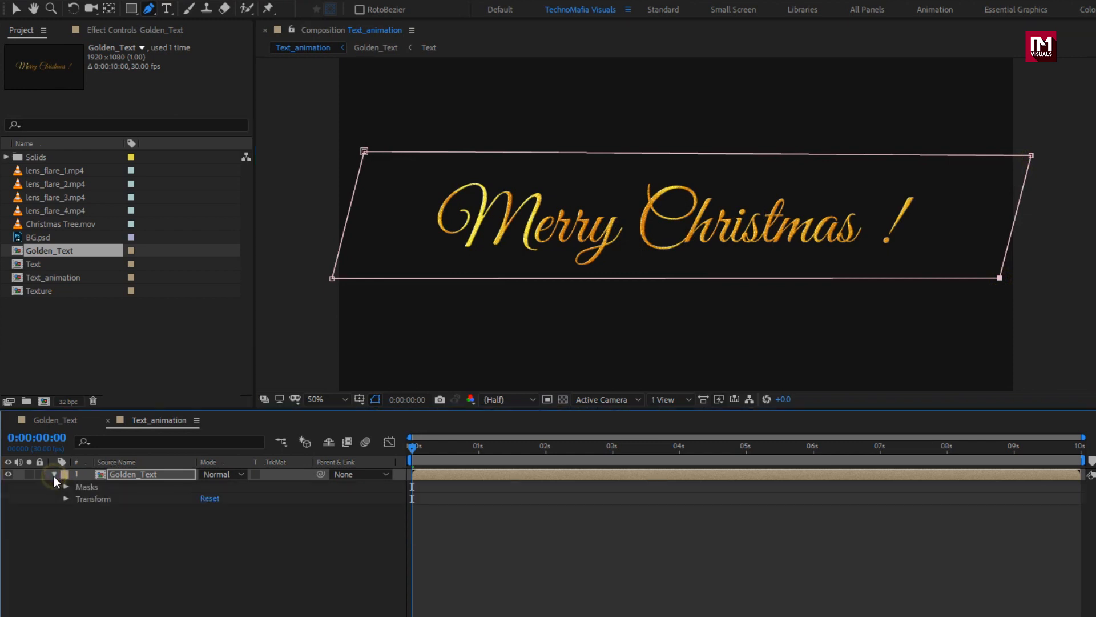
pyautogui.click(66, 489)
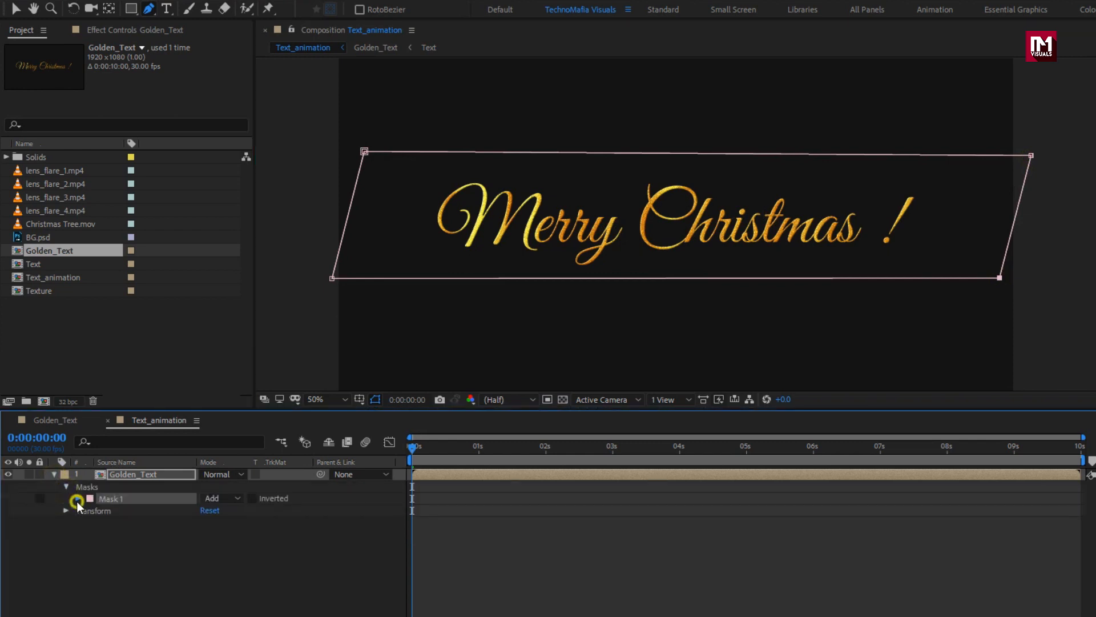
pyautogui.click(77, 500)
pyautogui.click(612, 448)
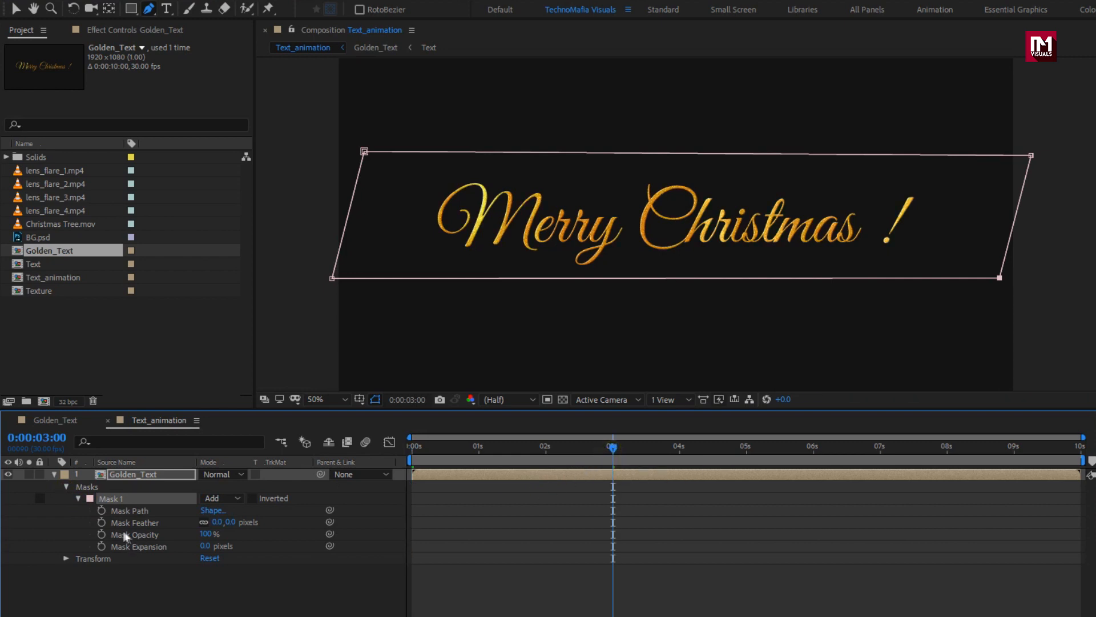
pyautogui.click(102, 511)
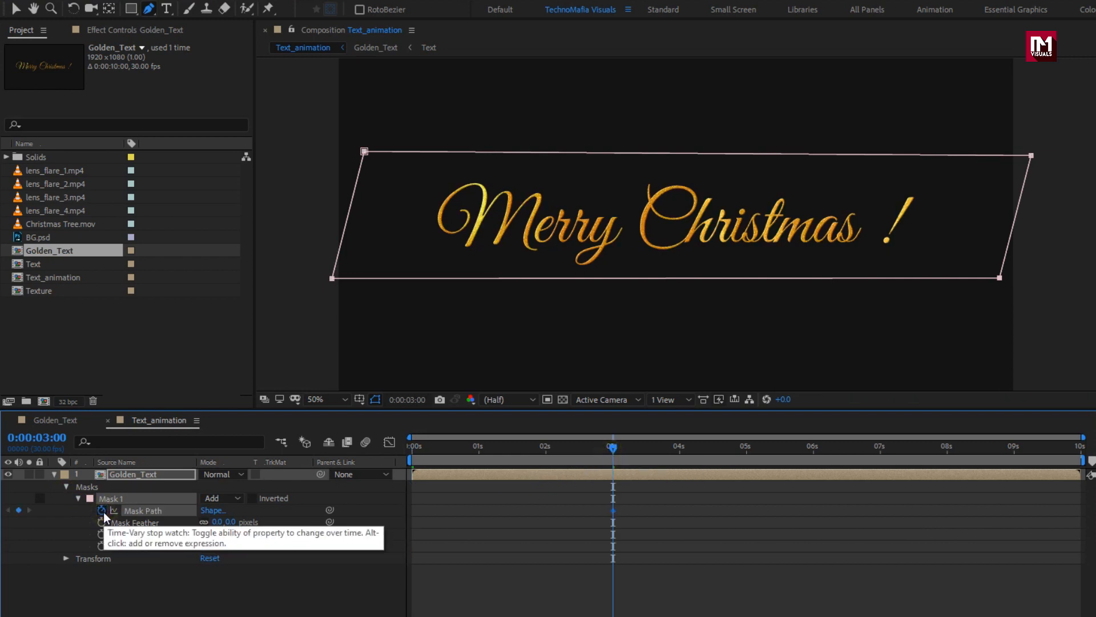
# Step: At 0:00:00:00, reshape Mask 1 into a narrow slanted strip left of the title for a wipe-on reveal, and scrub to check it
pyautogui.click(412, 450)
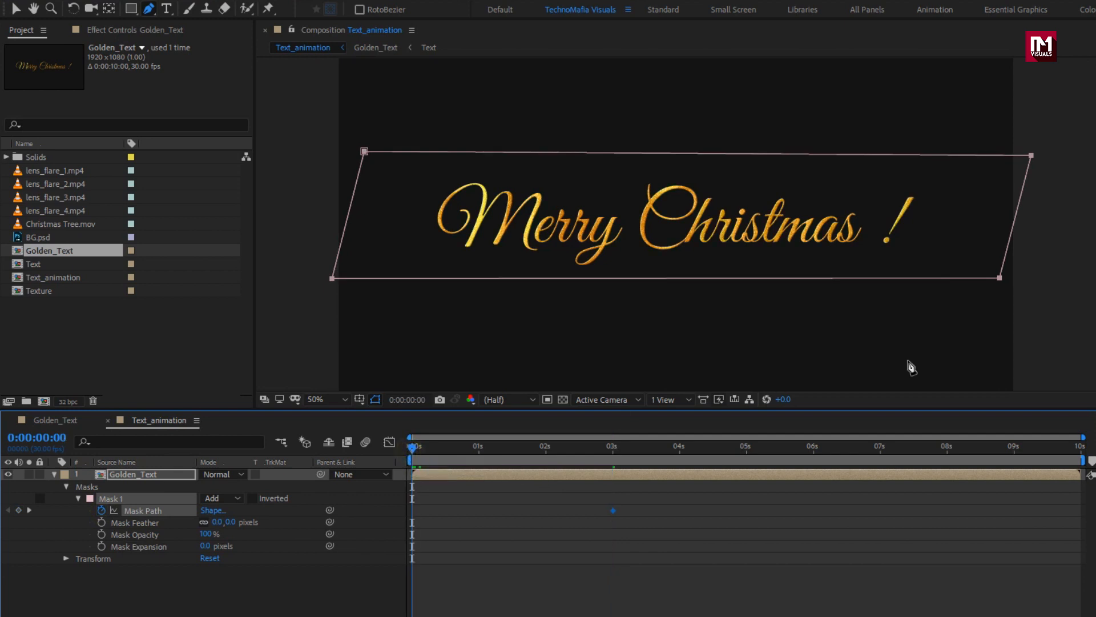
pyautogui.keyDown('shift'); pyautogui.click(1000, 280); pyautogui.keyUp('shift')
pyautogui.moveTo(999, 280); pyautogui.dragTo(364, 281)
pyautogui.moveTo(1031, 155); pyautogui.dragTo(314, 146)
pyautogui.moveTo(332, 279); pyautogui.dragTo(279, 278)
pyautogui.moveTo(363, 280); pyautogui.dragTo(313, 283)
pyautogui.moveTo(403, 146); pyautogui.dragTo(341, 148)
pyautogui.moveTo(414, 458); pyautogui.dragTo(489, 453)
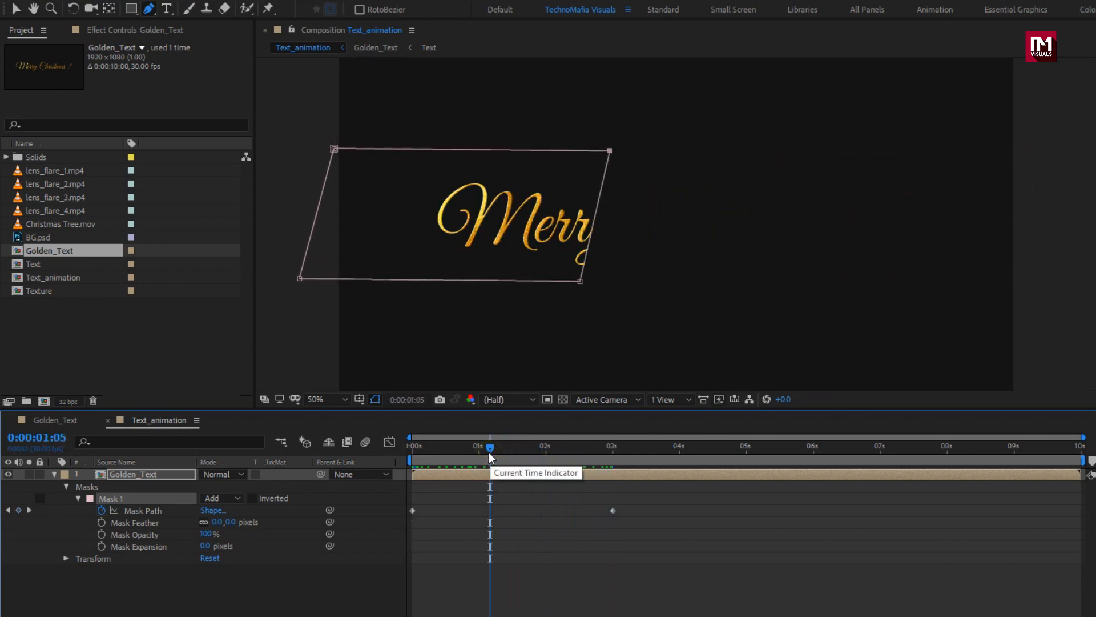
# Step: Set the Mask Feather of Mask 1 to 30 pixels
pyautogui.click(230, 522)
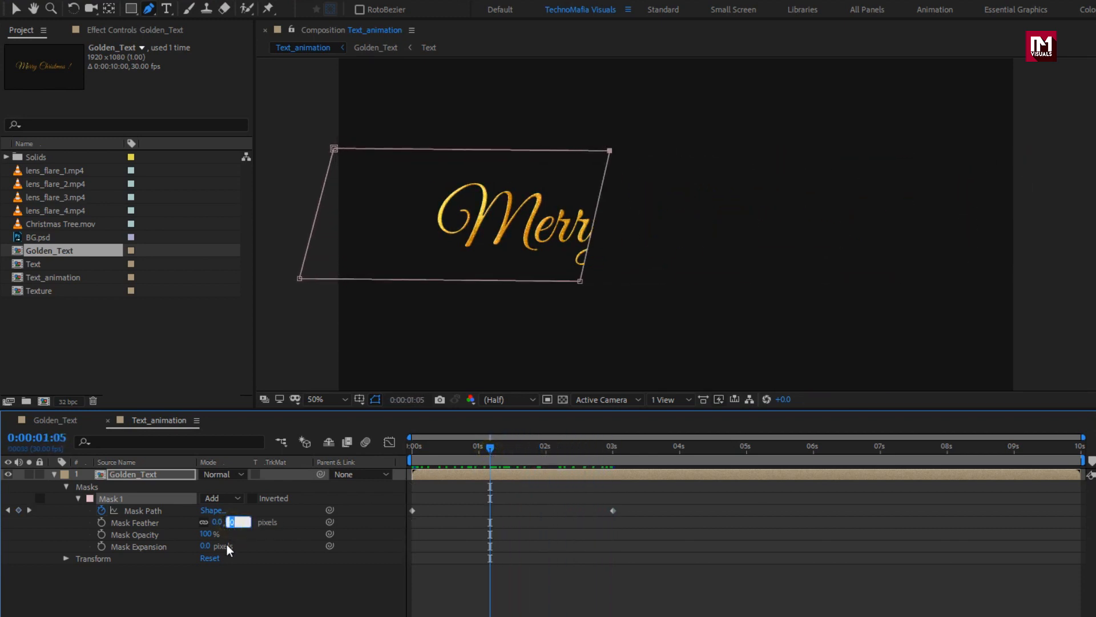
pyautogui.write('30')
pyautogui.press('Return')
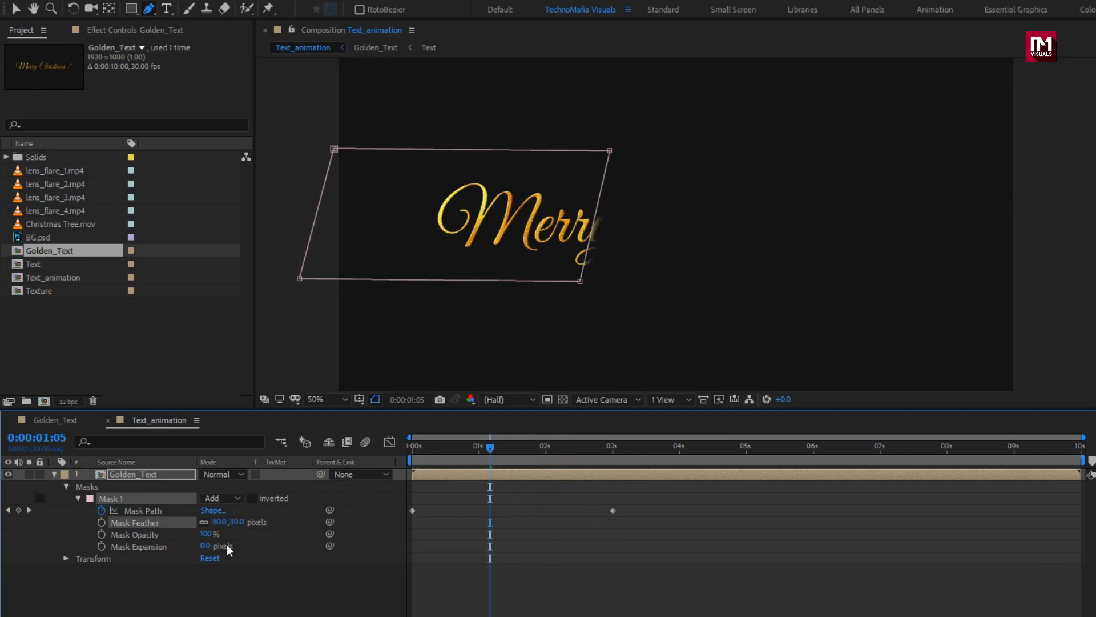
# Step: Collapse the Golden_Text layer's properties and duplicate the layer
pyautogui.click(147, 474)
pyautogui.hotkey('ctrl', 'd')
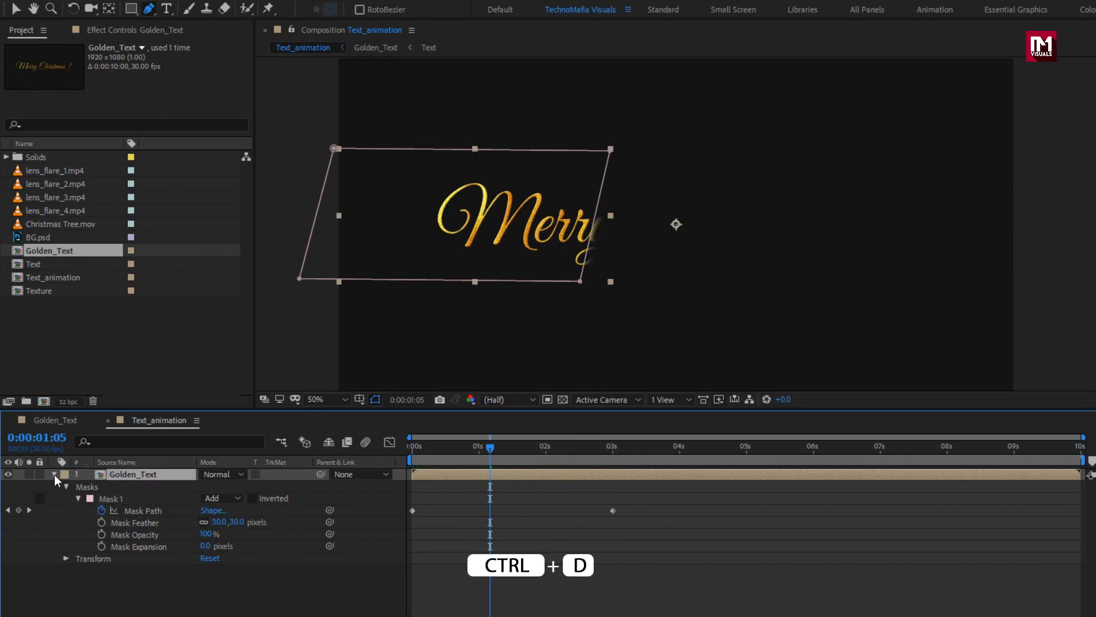
pyautogui.click(54, 474)
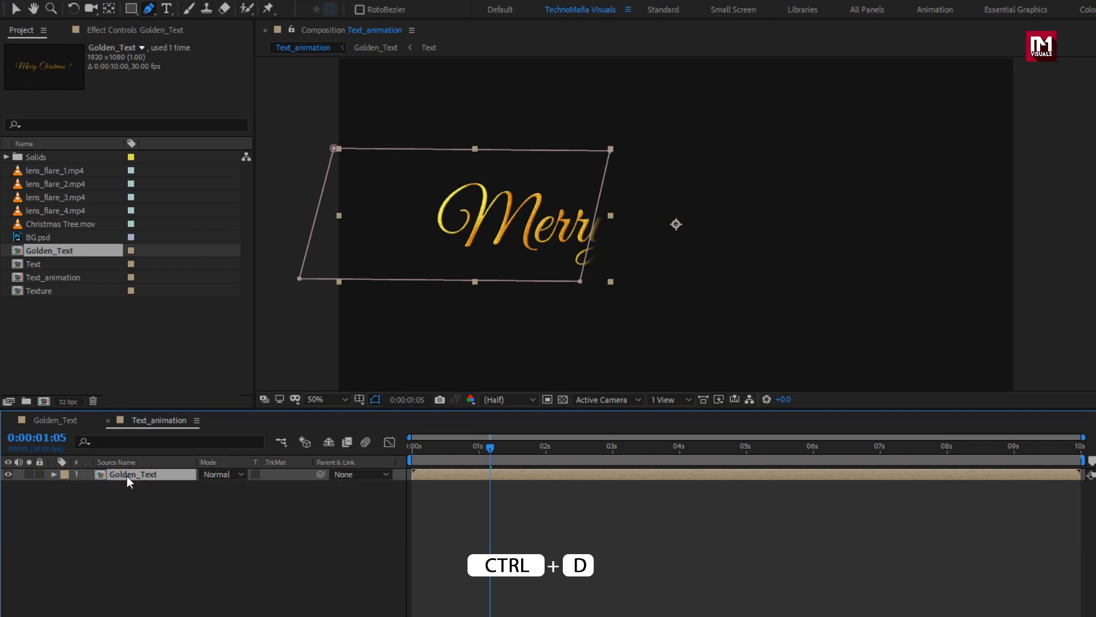
pyautogui.hotkey('ctrl', 'd')
# Step: At 0:00:03:16, draw a second, larger slanted four-point mask around the existing mask on the upper Golden_Text layer
pyautogui.moveTo(582, 447); pyautogui.dragTo(649, 448)
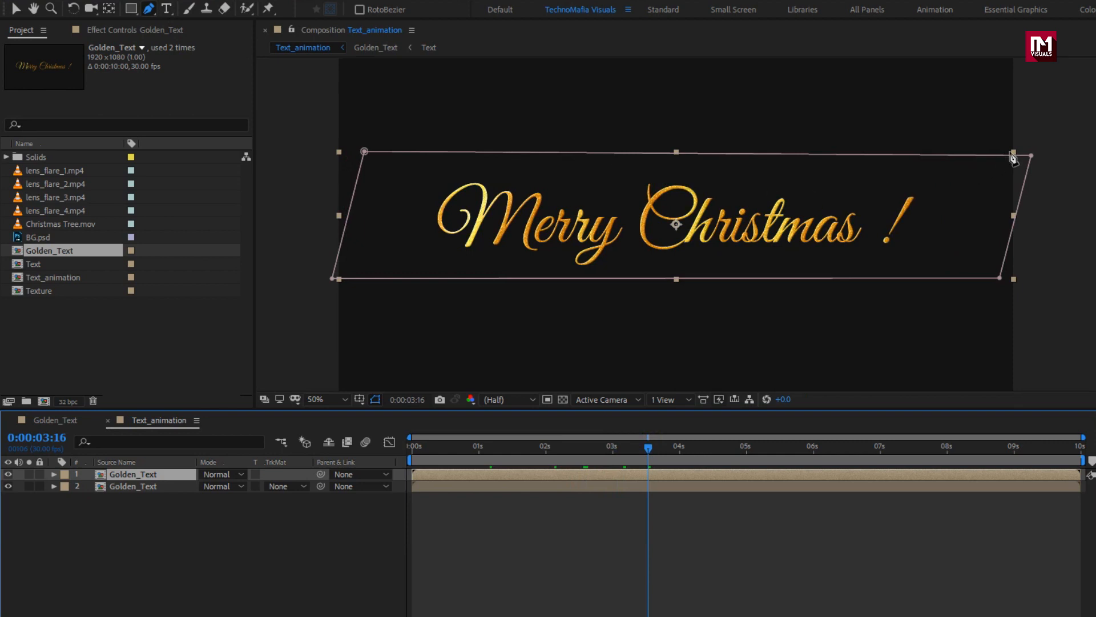
pyautogui.click(1069, 133)
pyautogui.click(1023, 301)
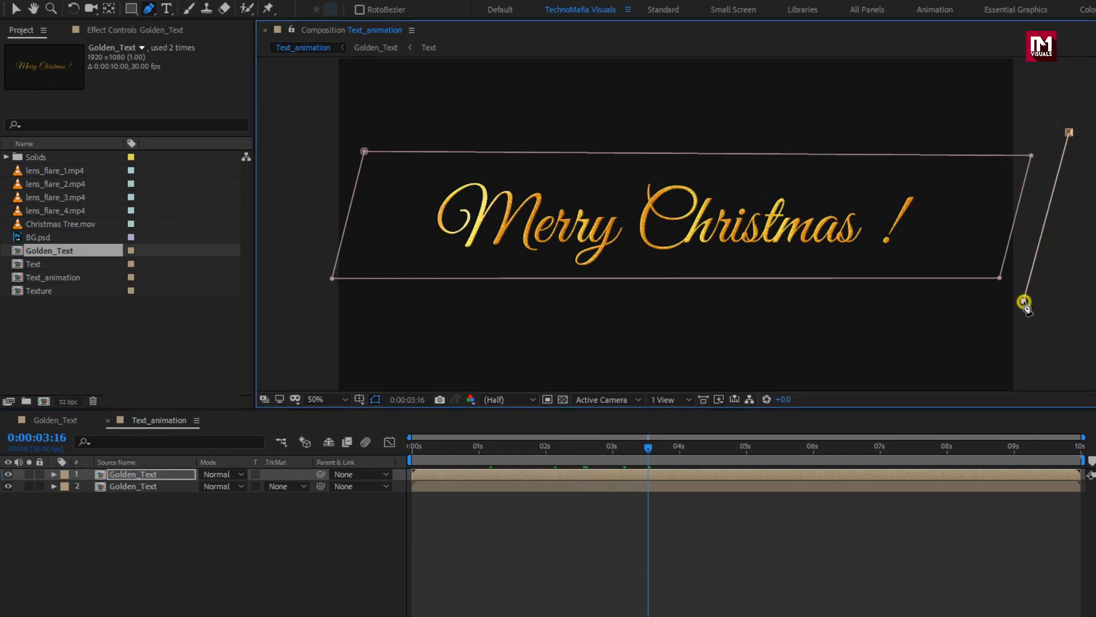
pyautogui.click(296, 313)
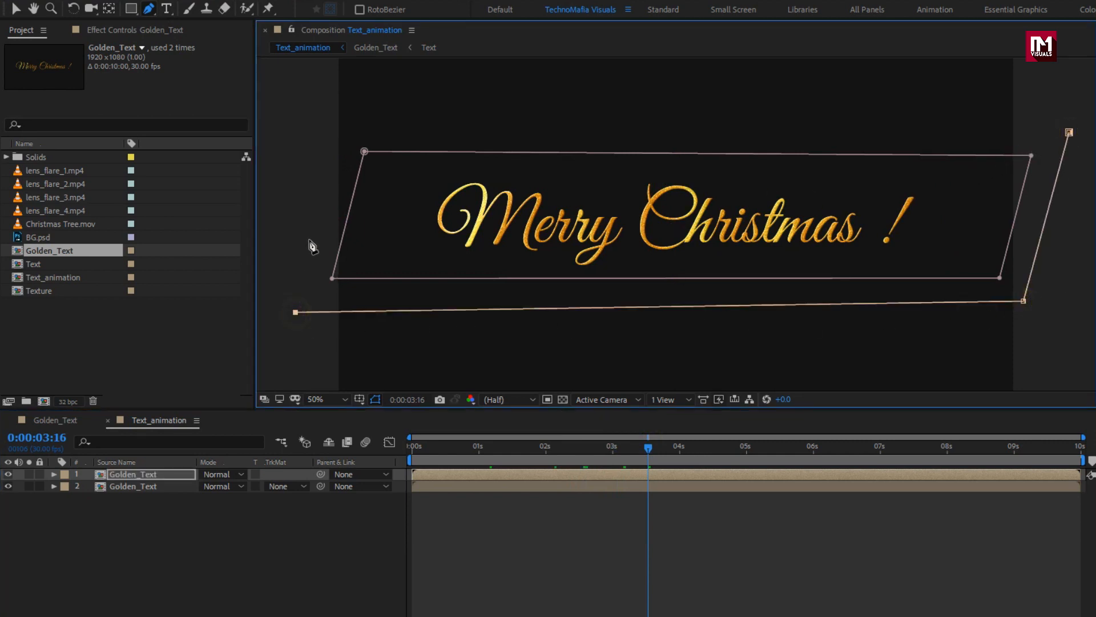
pyautogui.click(347, 108)
pyautogui.click(1070, 132)
pyautogui.moveTo(1070, 134); pyautogui.dragTo(1075, 120)
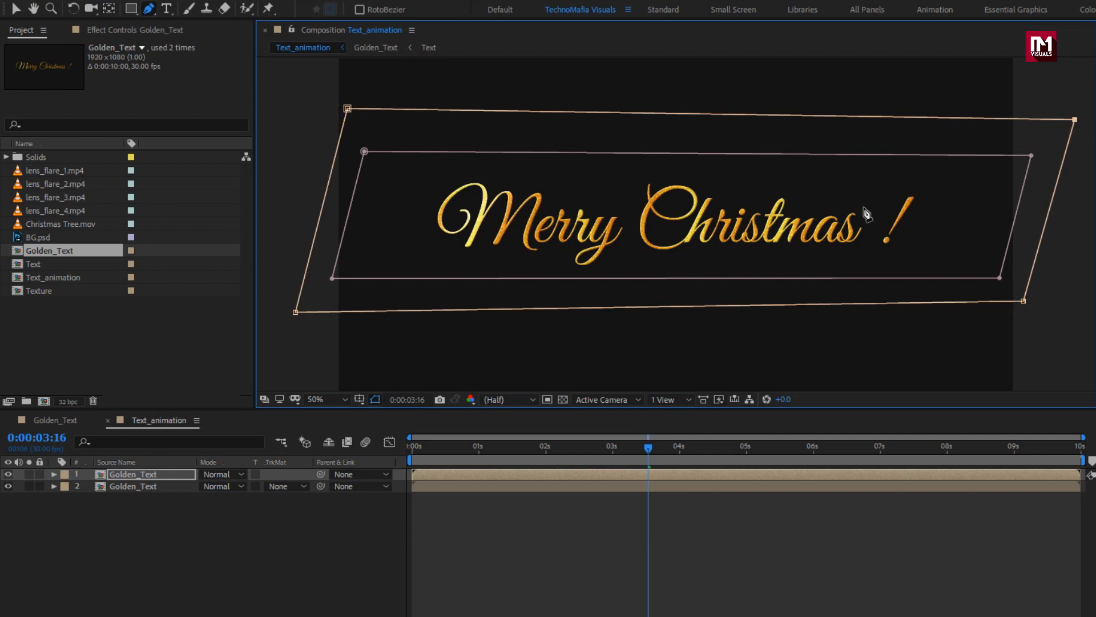
# Step: Reveal Mask 2's properties on the upper Golden_Text layer and start keyframing its Mask Path at 0:00:03:05
pyautogui.click(133, 474)
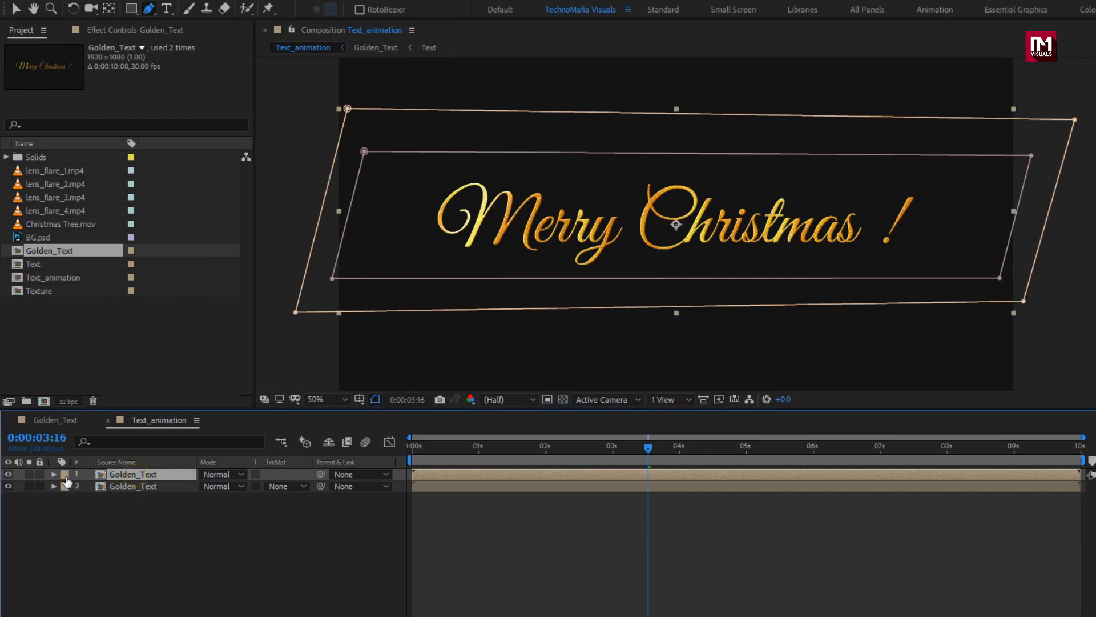
pyautogui.click(53, 474)
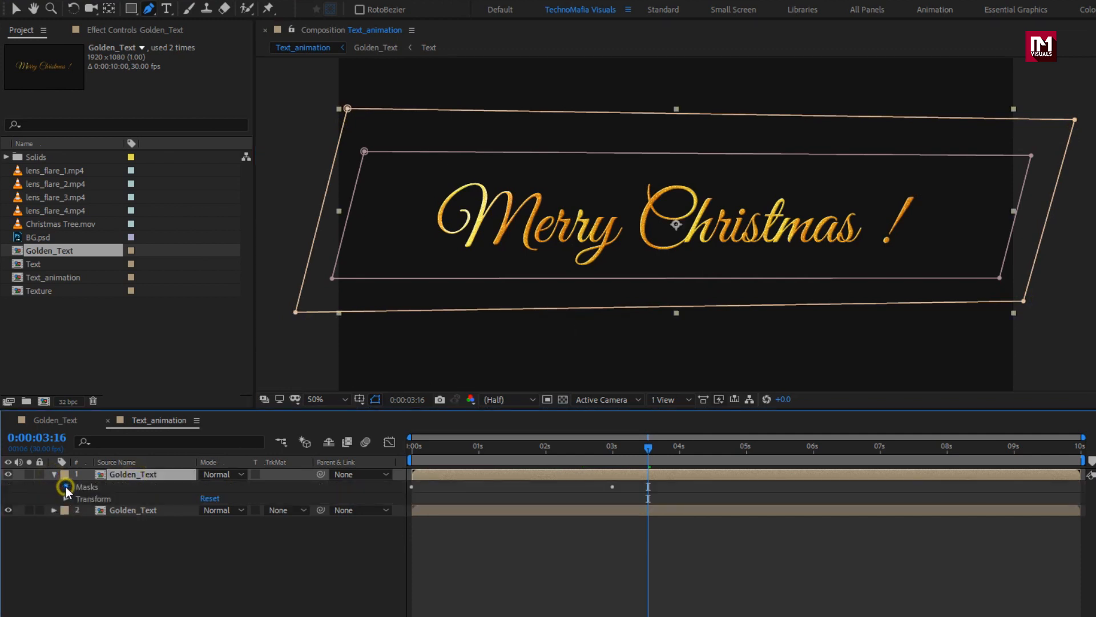
pyautogui.click(67, 486)
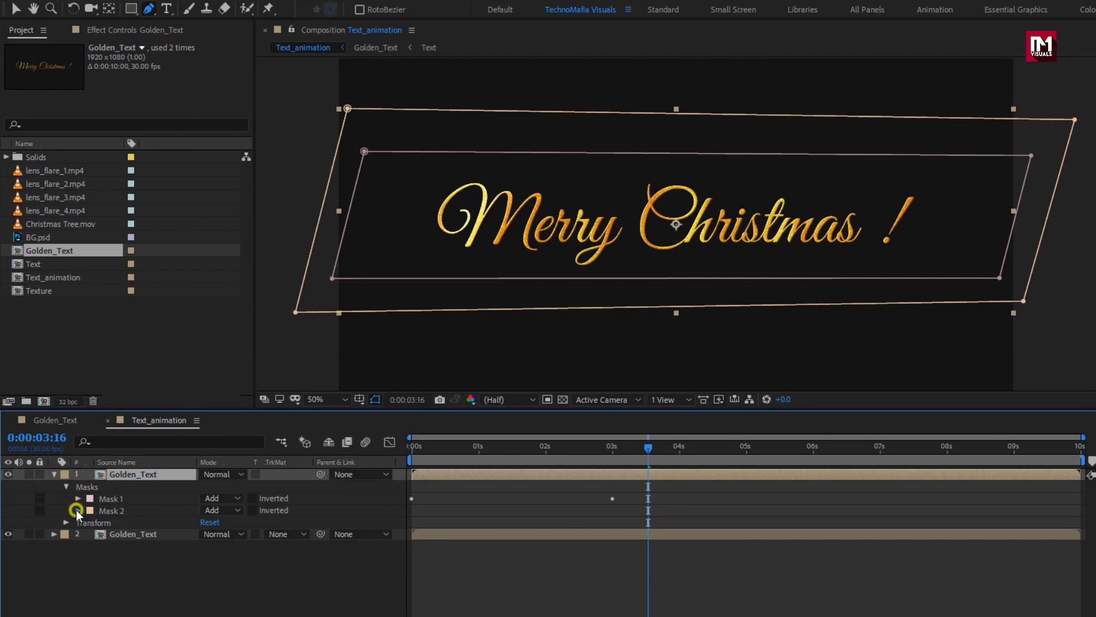
pyautogui.click(77, 509)
pyautogui.moveTo(636, 448); pyautogui.dragTo(625, 447)
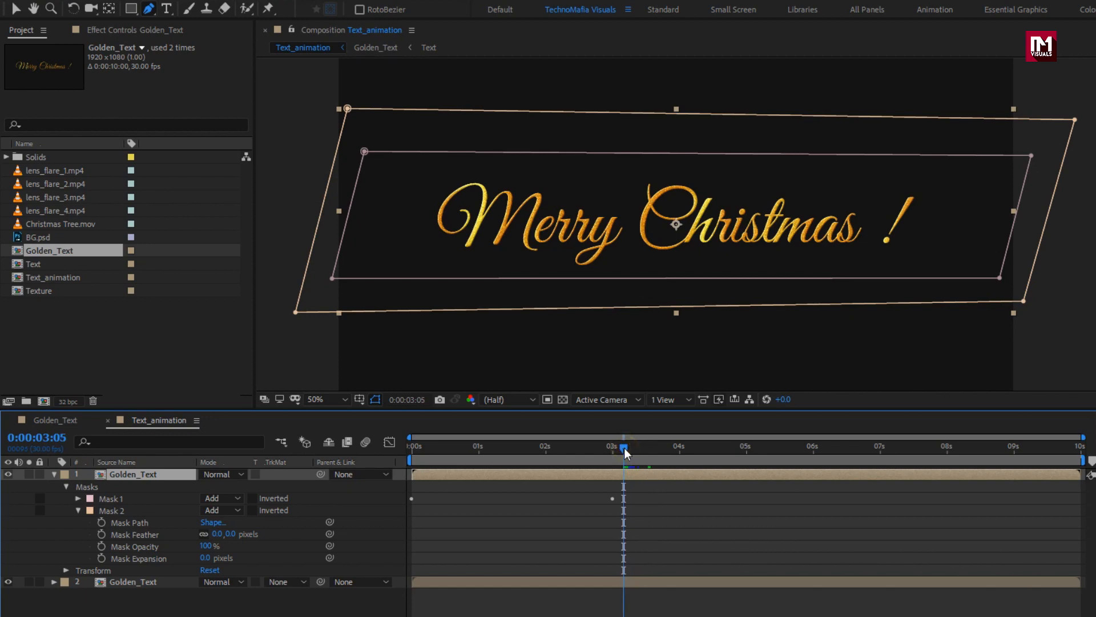
pyautogui.click(102, 522)
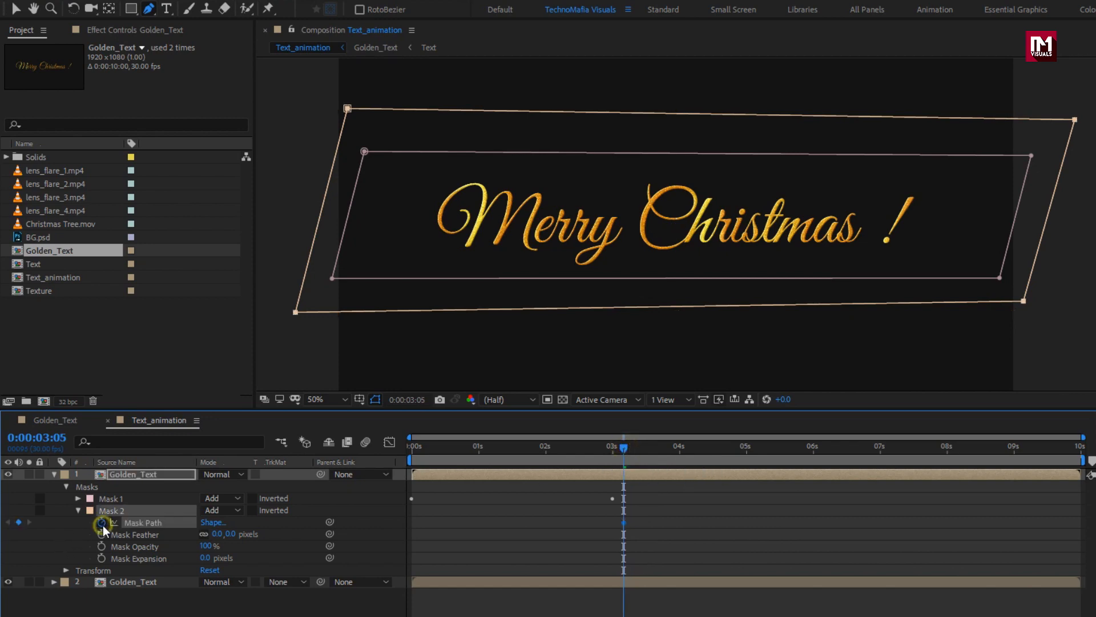
# Step: At 0:00:00:05, reshape Mask 2 into a narrow slanted strip beyond the left side of the title
pyautogui.click(423, 451)
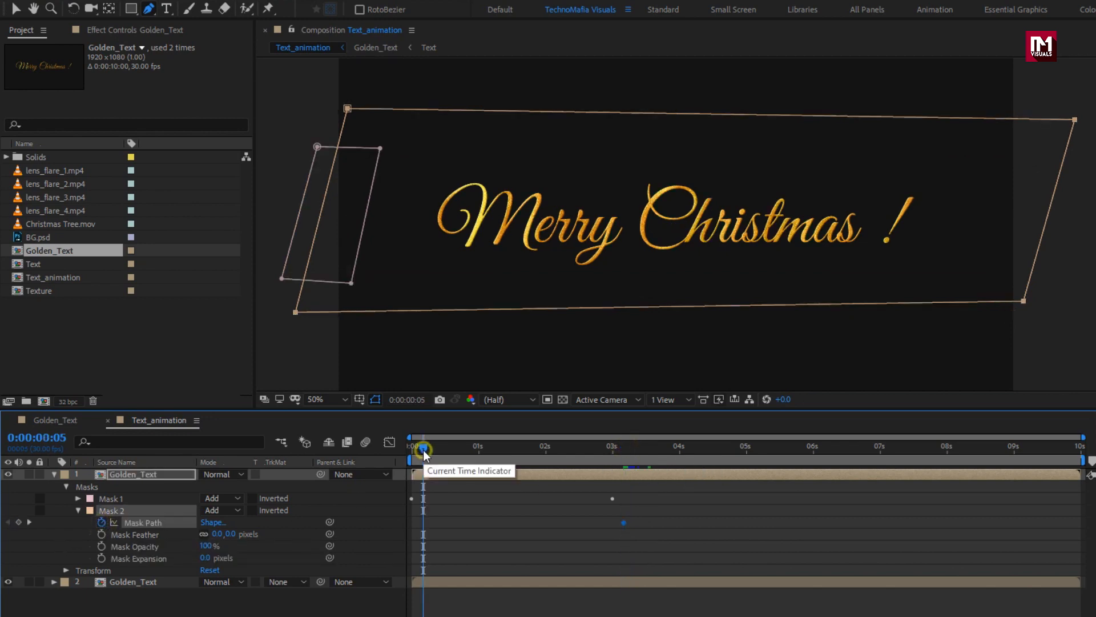
pyautogui.press('shift')
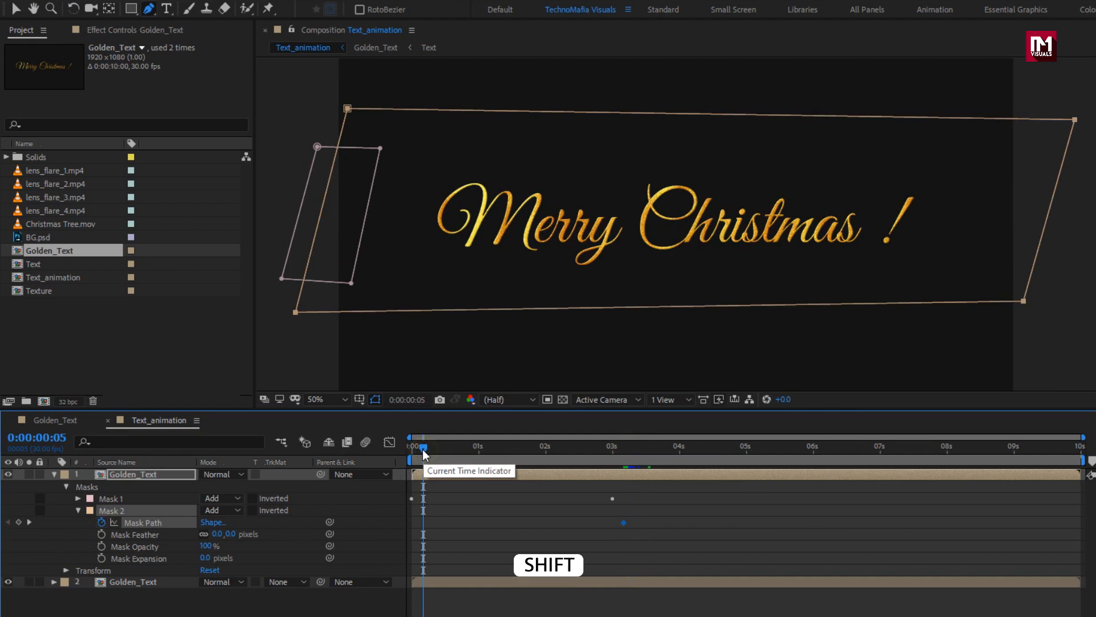
pyautogui.click(1023, 302)
pyautogui.moveTo(1022, 302); pyautogui.dragTo(336, 311)
pyautogui.moveTo(1074, 119); pyautogui.dragTo(280, 106)
pyautogui.moveTo(295, 312); pyautogui.dragTo(247, 310)
pyautogui.moveTo(335, 310); pyautogui.dragTo(267, 308)
pyautogui.moveTo(371, 112); pyautogui.dragTo(312, 106)
# Step: Scrub through the reveal and shift Mask 2's ending Mask Path keyframe slightly later in time
pyautogui.moveTo(427, 463); pyautogui.dragTo(552, 451)
pyautogui.moveTo(622, 522); pyautogui.dragTo(628, 521)
pyautogui.moveTo(550, 450); pyautogui.dragTo(517, 450)
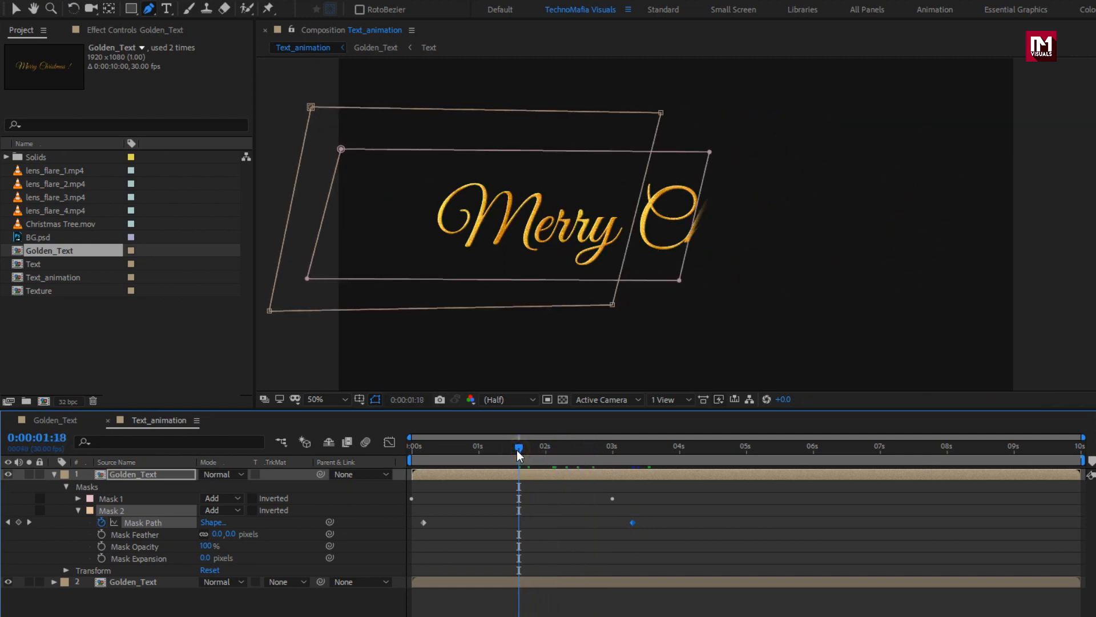
# Step: Set Mask 2's mode to Subtract and its Mask Feather to 300 pixels
pyautogui.click(214, 509)
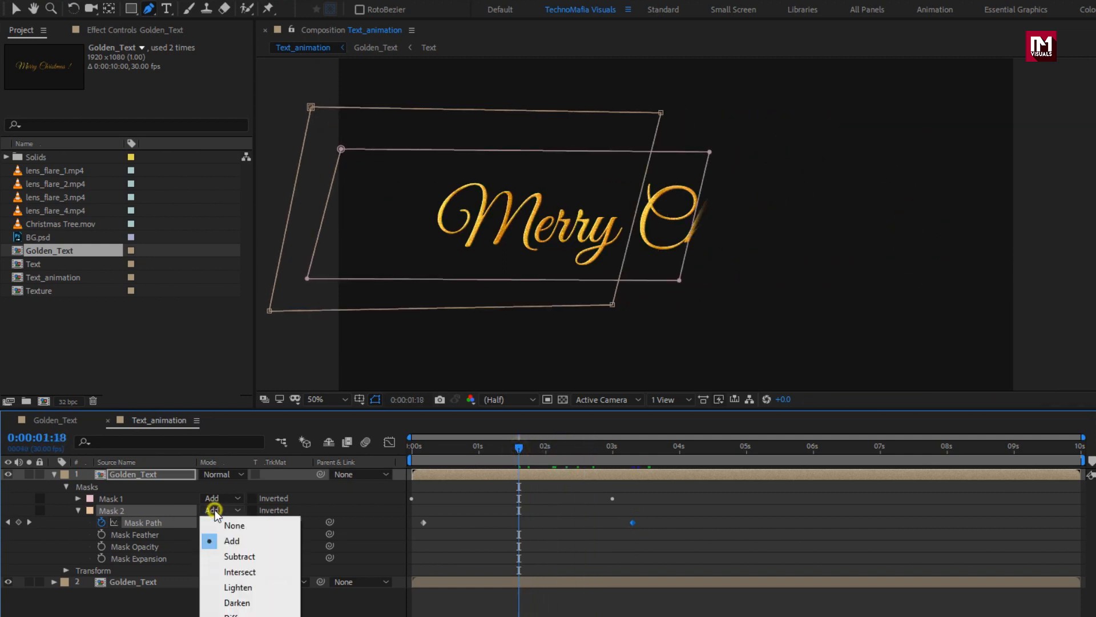
pyautogui.click(230, 556)
pyautogui.click(232, 534)
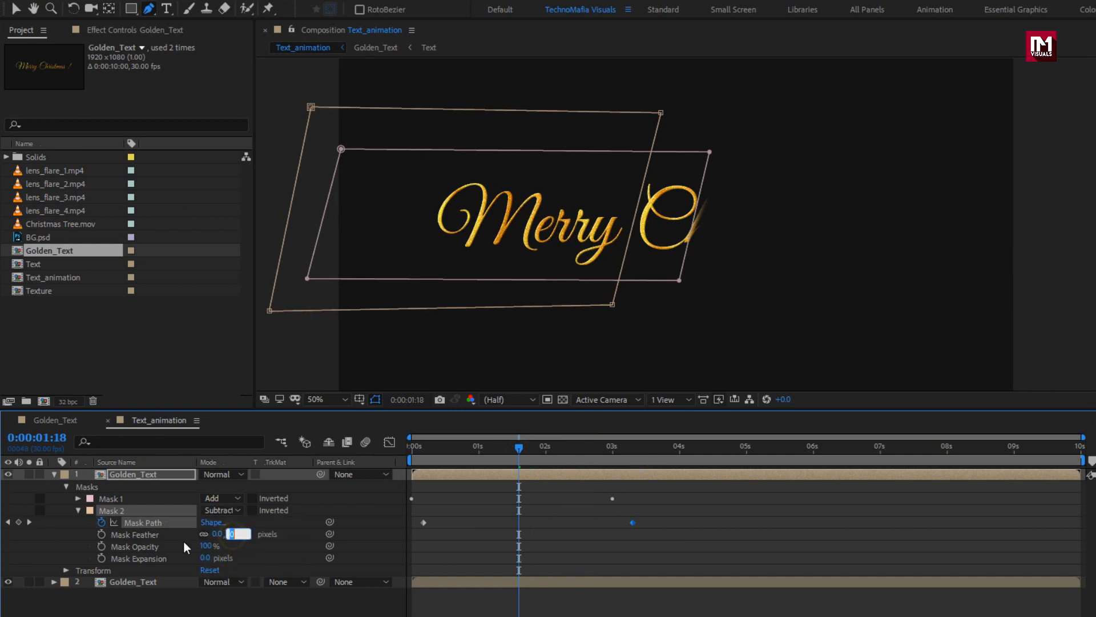
pyautogui.write('300')
pyautogui.press('Return')
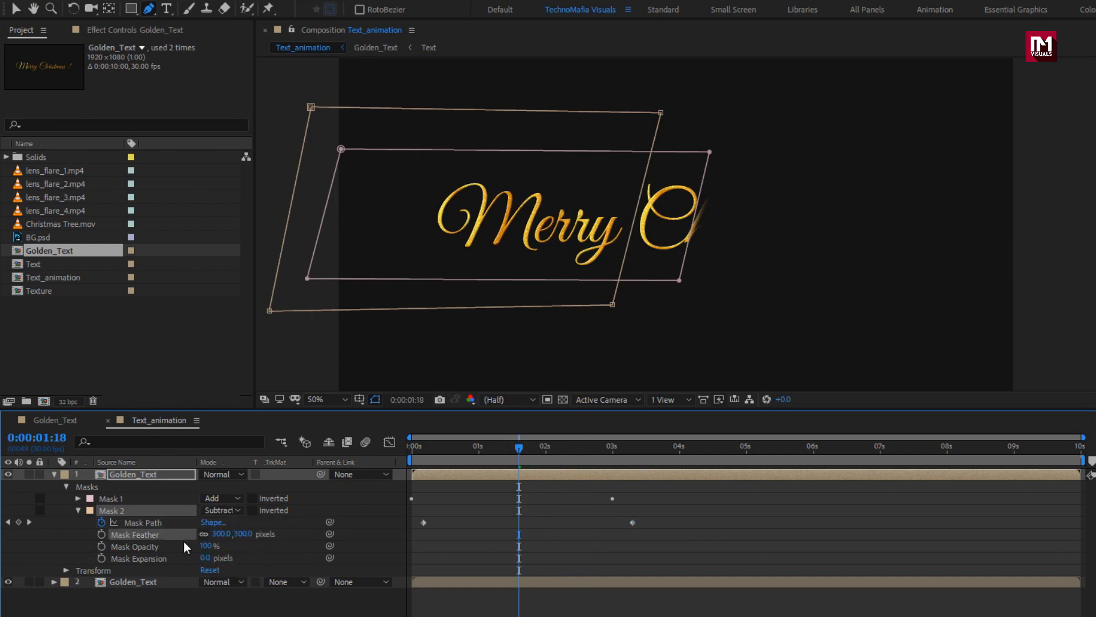
# Step: Collapse the upper Golden_Text layer's properties and set its blending mode to Add
pyautogui.click(128, 473)
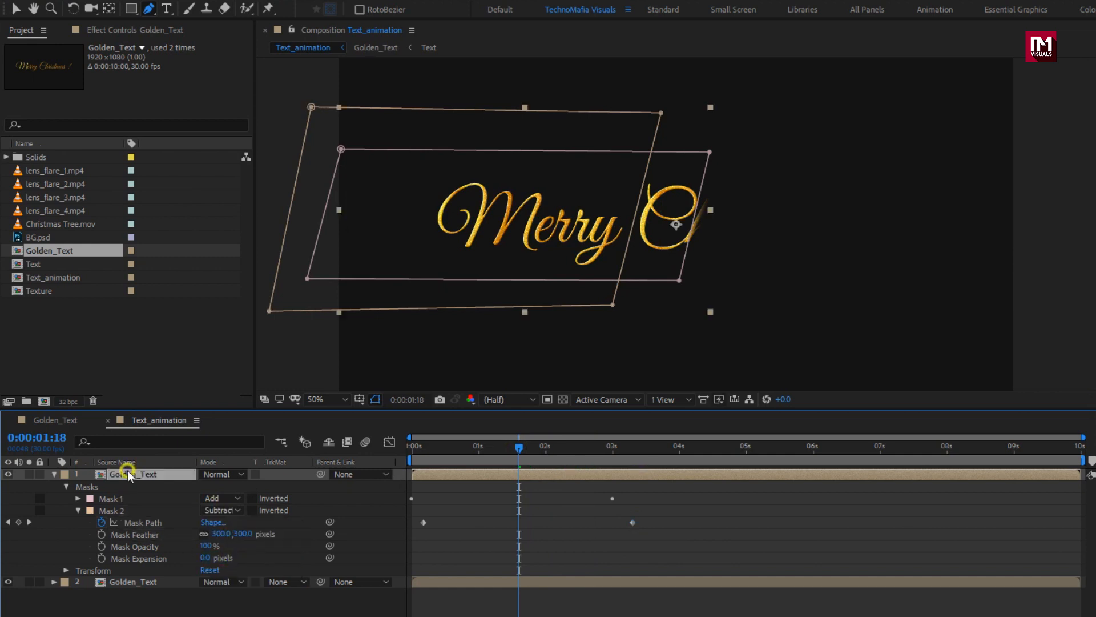
pyautogui.click(54, 474)
pyautogui.click(210, 474)
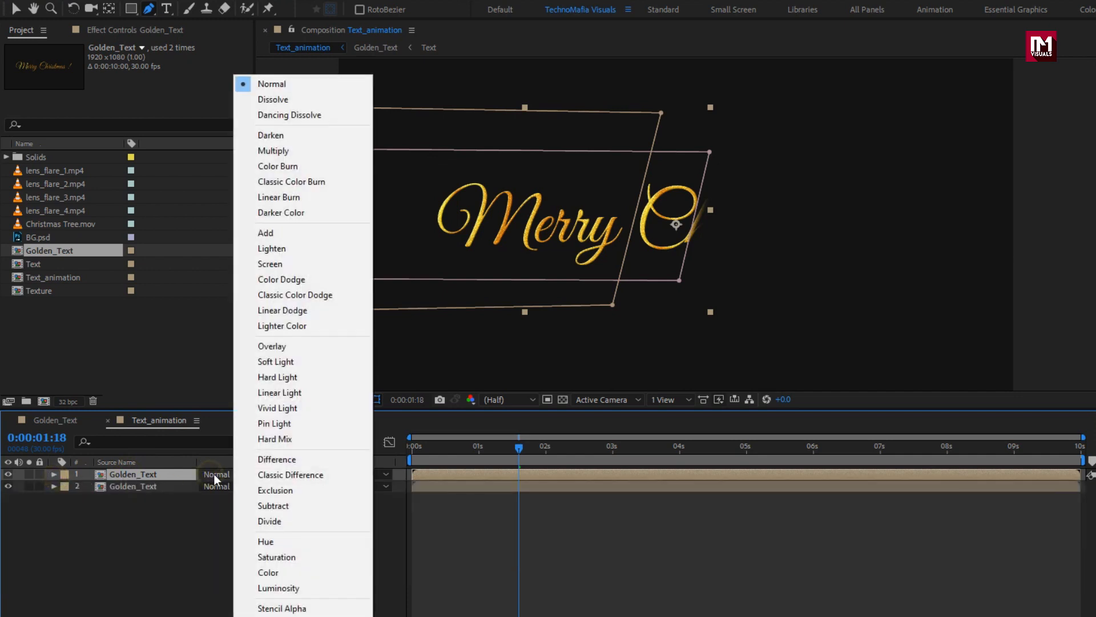
pyautogui.click(274, 233)
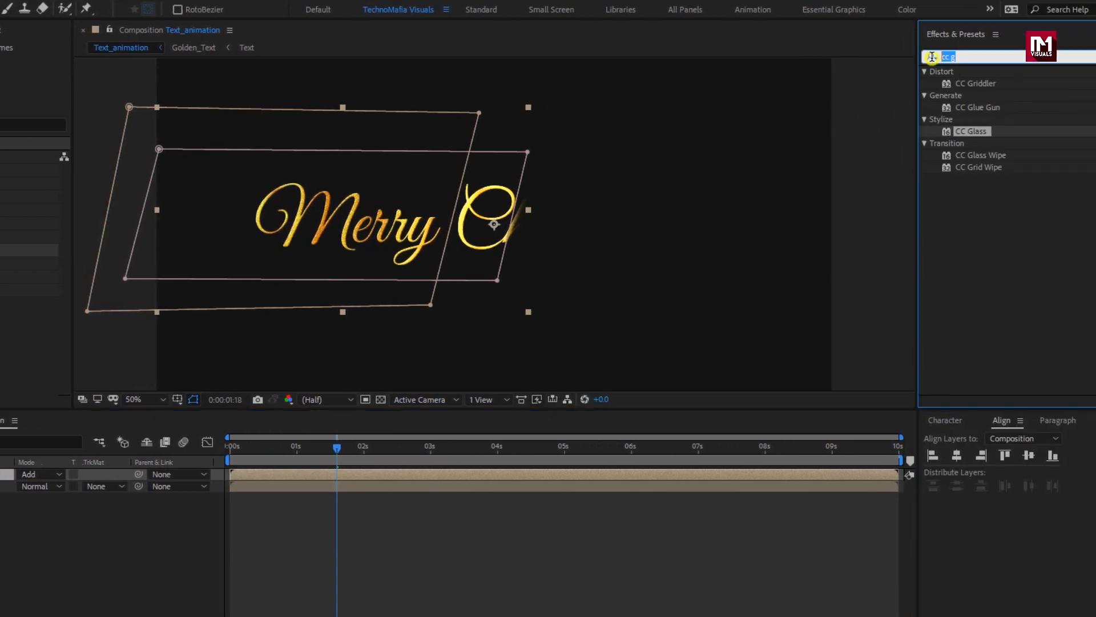
# Step: Apply a Glow effect to the upper Golden_Text layer with Glow Threshold 40%, Glow Radius 18 and Glow Intensity 0.7
pyautogui.write('glow')
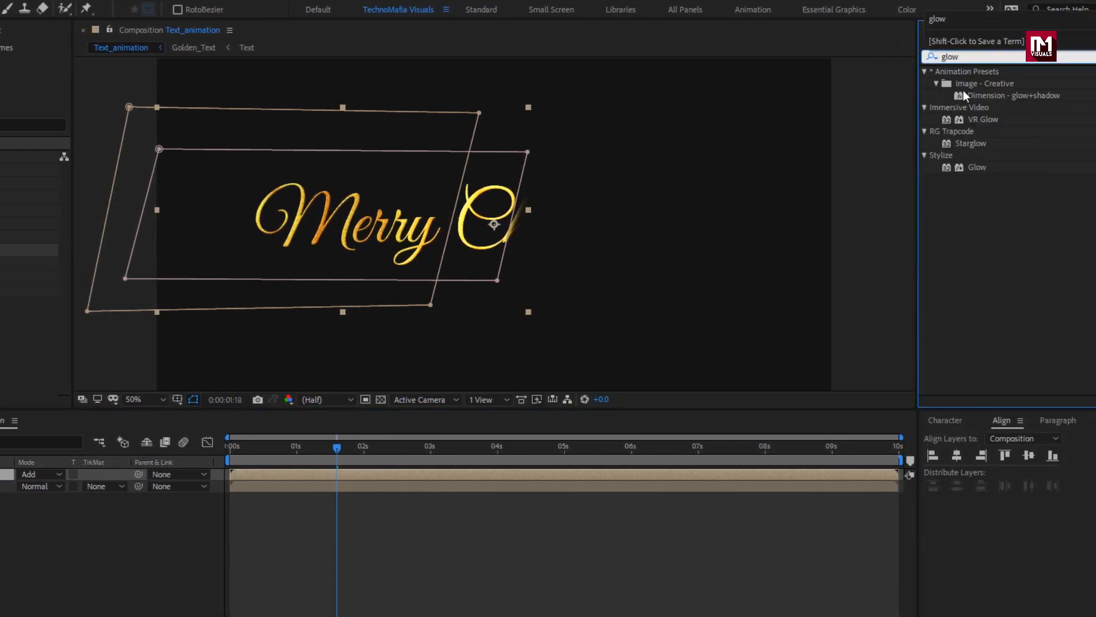
pyautogui.doubleClick(975, 166)
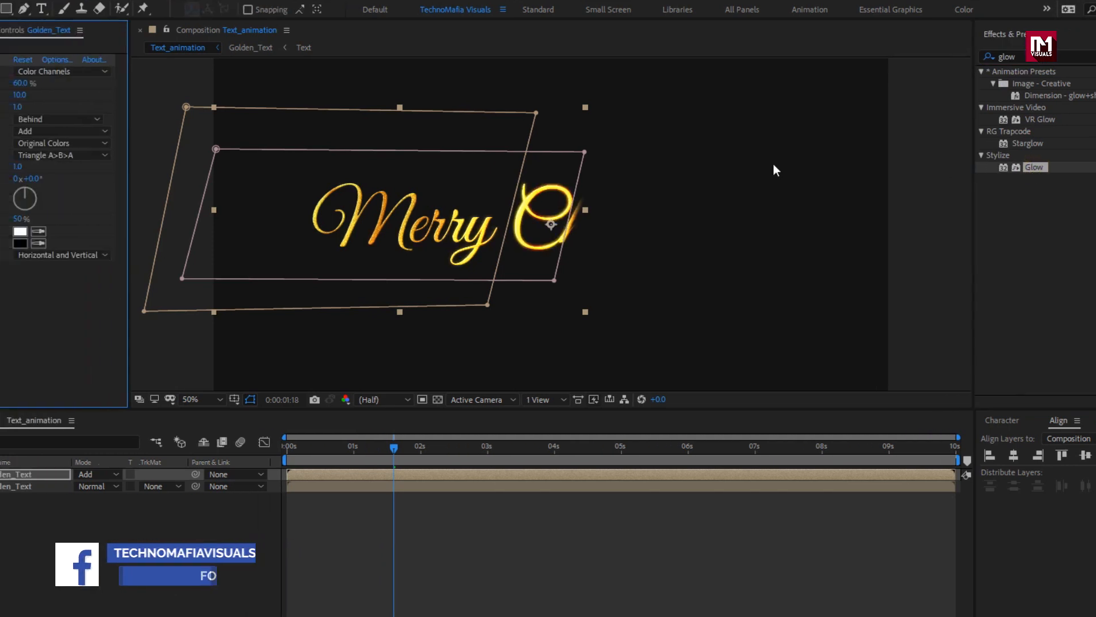
pyautogui.click(8, 83)
pyautogui.write('40')
pyautogui.press('Return')
pyautogui.click(142, 95)
pyautogui.write('18')
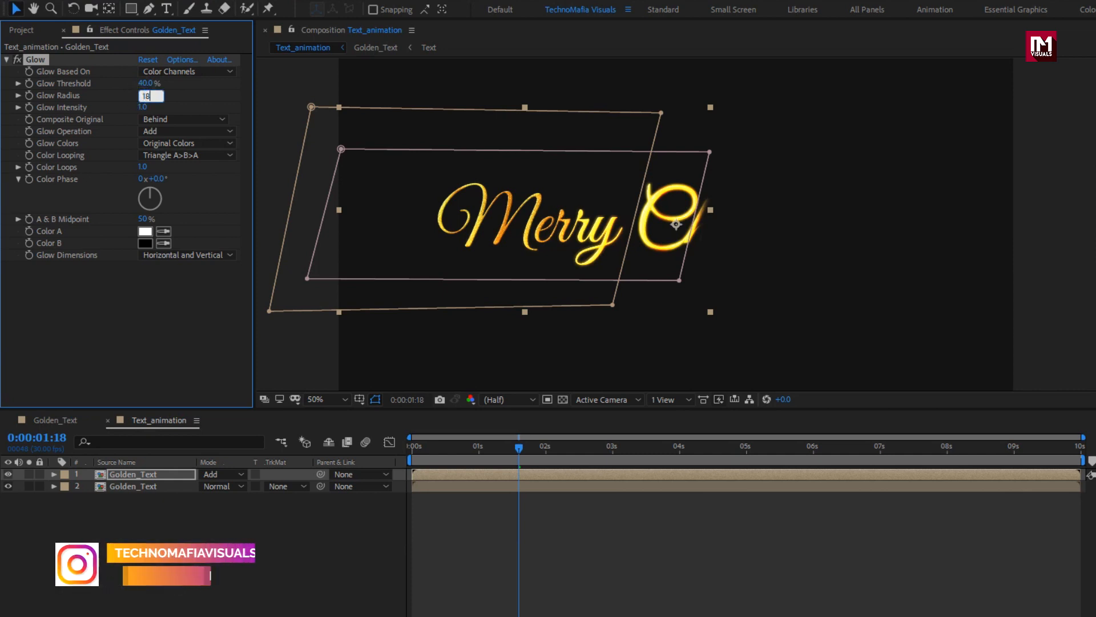
pyautogui.click(142, 107)
pyautogui.write('0.7')
pyautogui.press('Return')
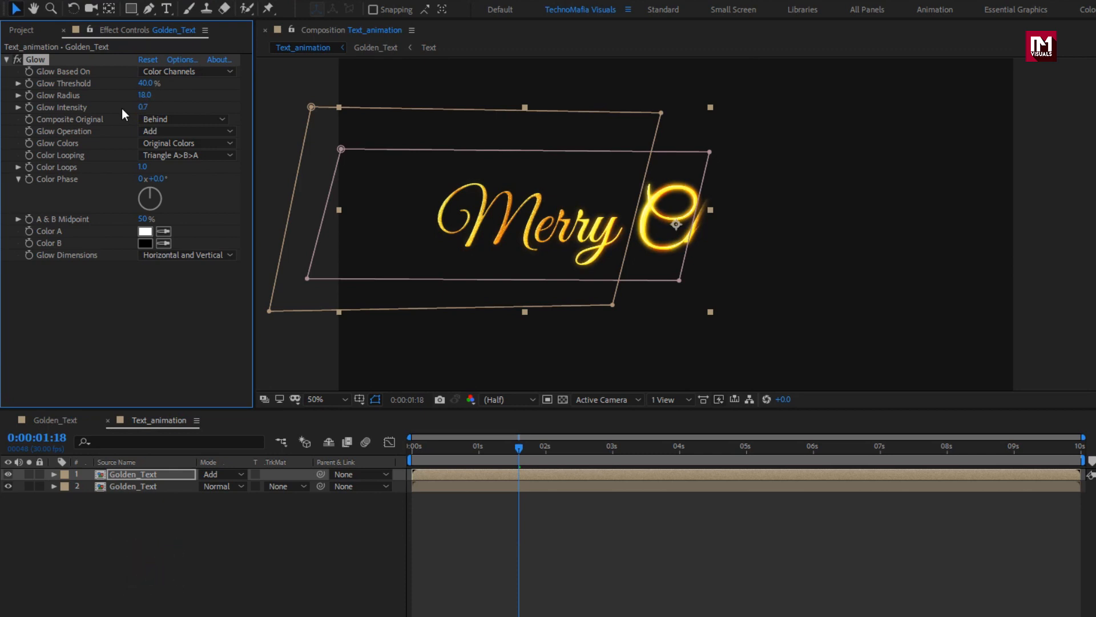
# Step: Duplicate the Glow effect, set the copy's Glow Radius to 17 and Glow Intensity to 0.5, and scrub to check the reveal
pyautogui.click(6, 60)
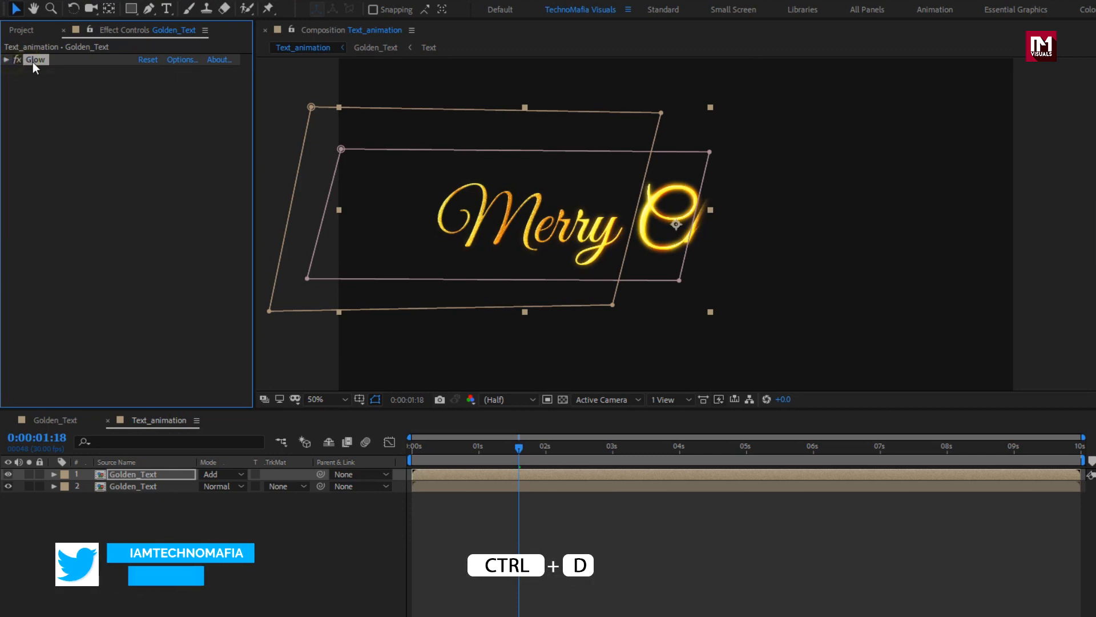
pyautogui.hotkey('ctrl', 'd')
pyautogui.click(144, 107)
pyautogui.write('17')
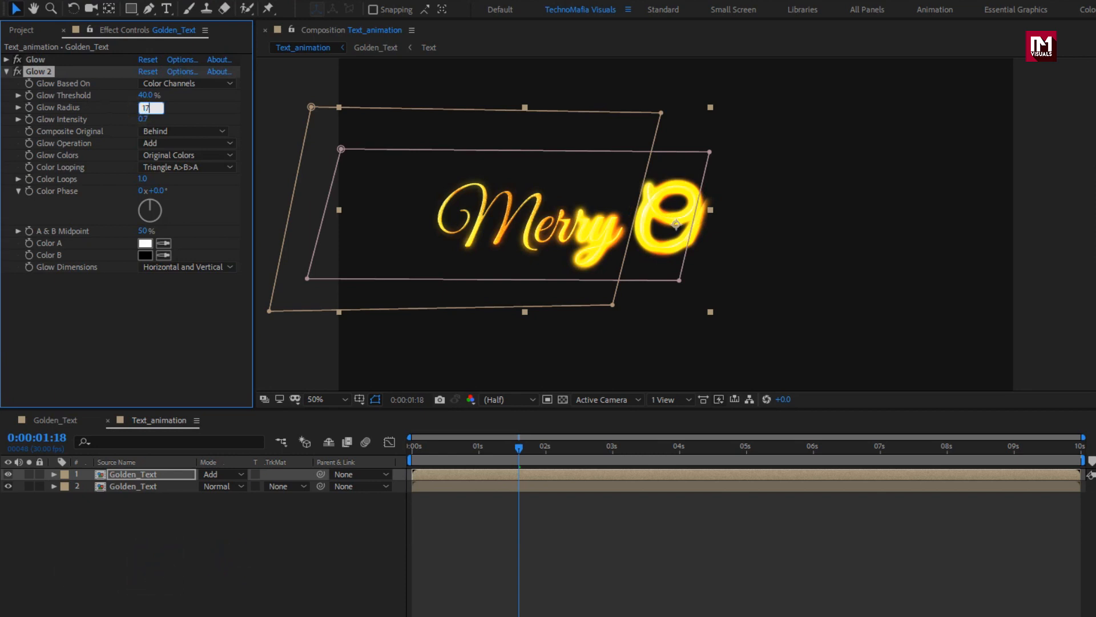
pyautogui.press('Return')
pyautogui.click(141, 120)
pyautogui.write('0.5')
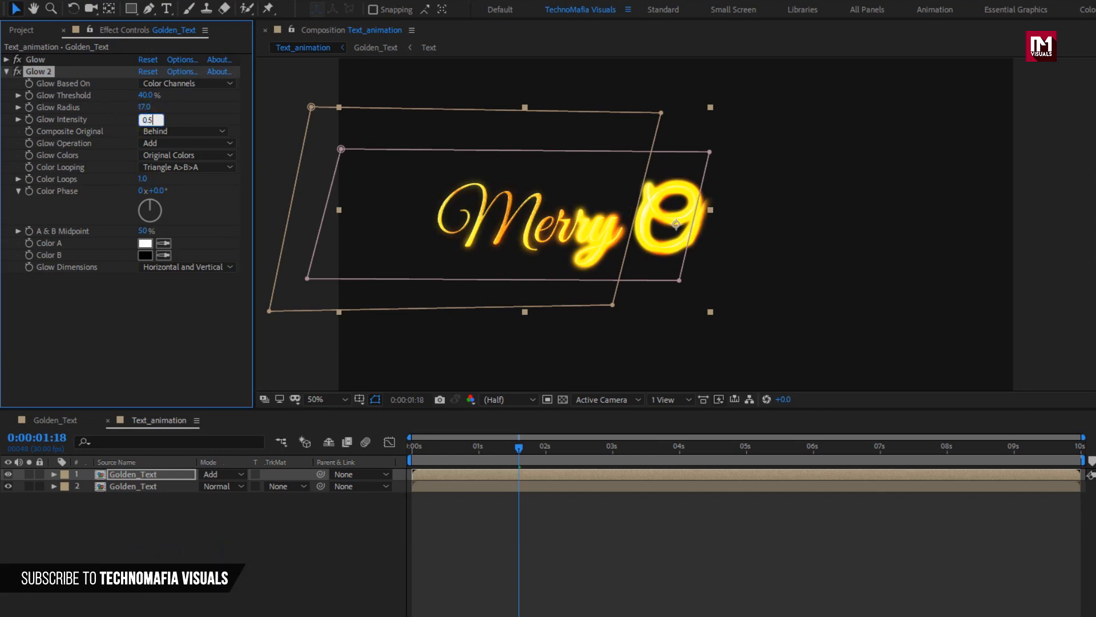
pyautogui.press('Return')
pyautogui.click(436, 449)
pyautogui.moveTo(433, 453); pyautogui.dragTo(622, 452)
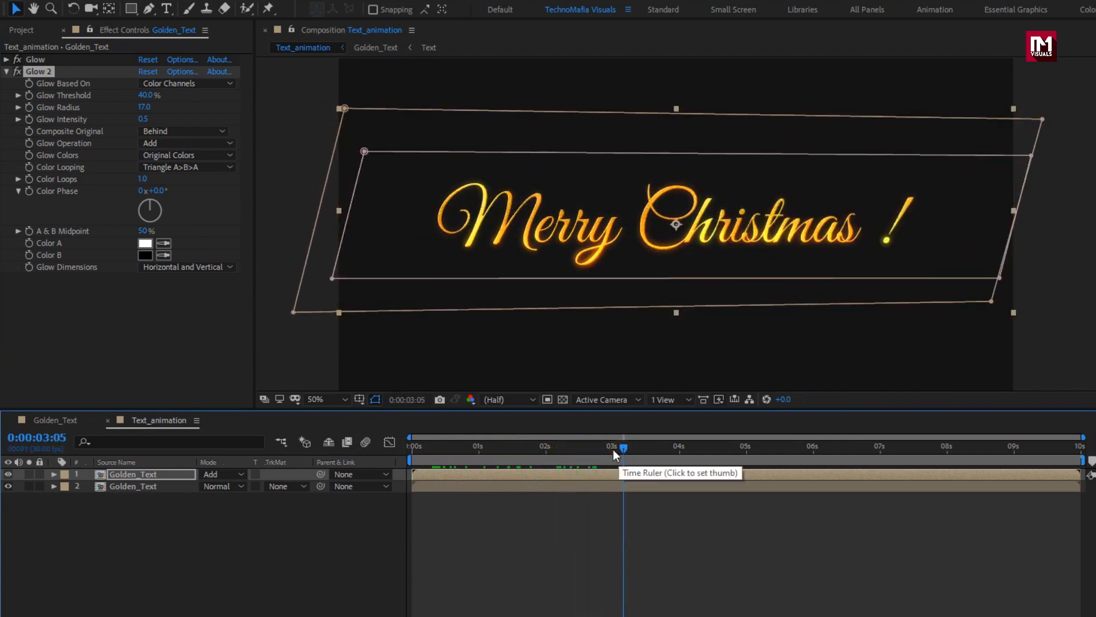
# Step: Apply the Tritone effect to the upper Golden_Text layer and scrub to about 0:00:01:23 to check it
pyautogui.click(149, 477)
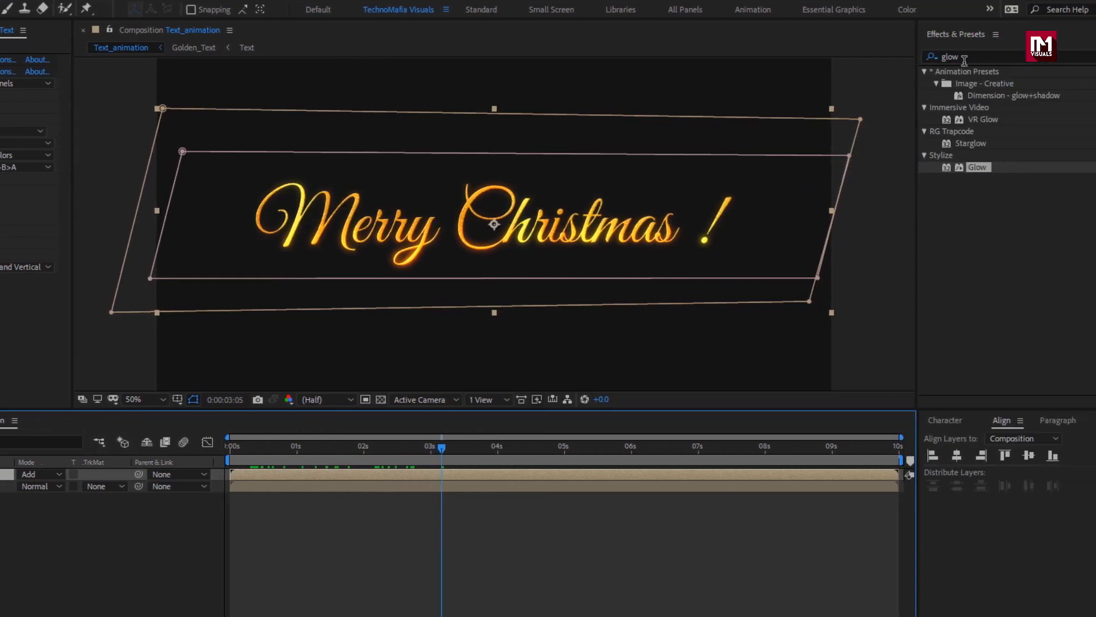
pyautogui.click(964, 57)
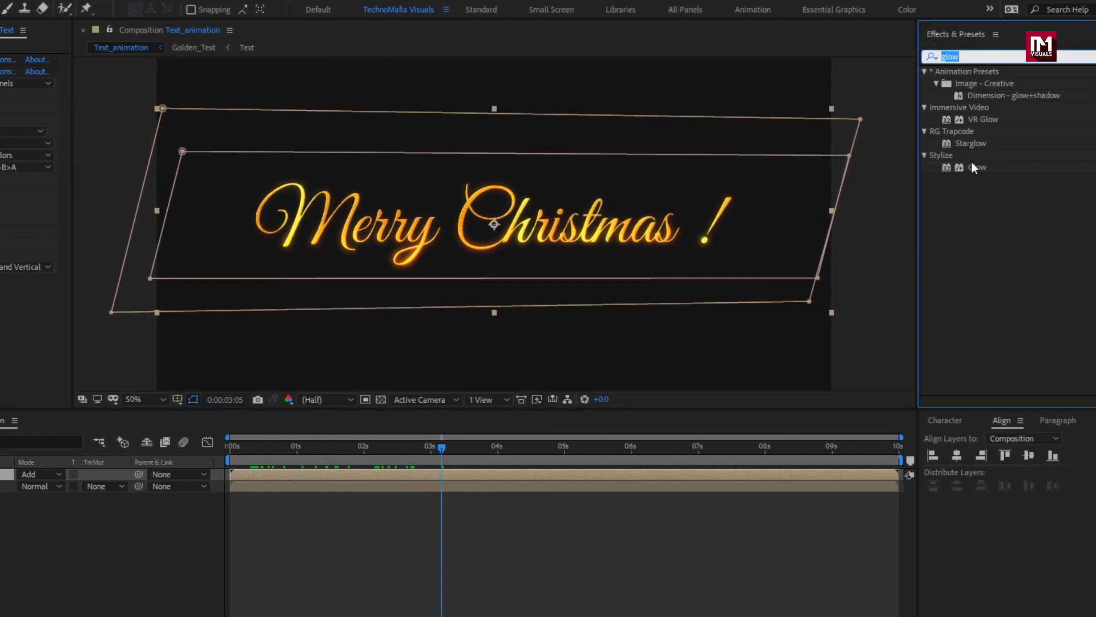
pyautogui.write('Trit')
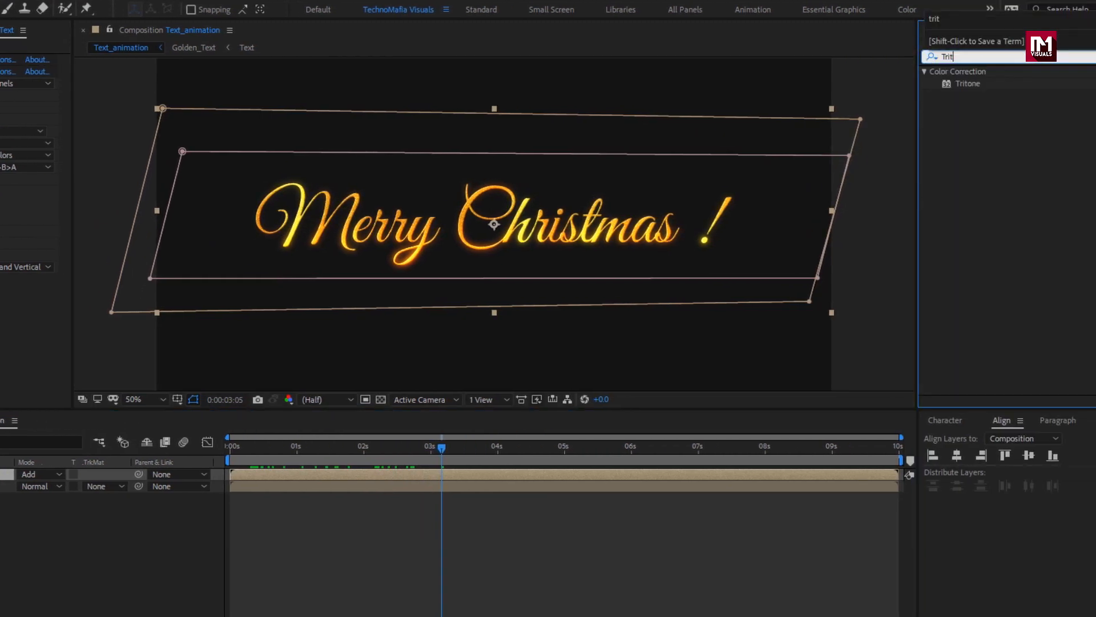
pyautogui.doubleClick(969, 86)
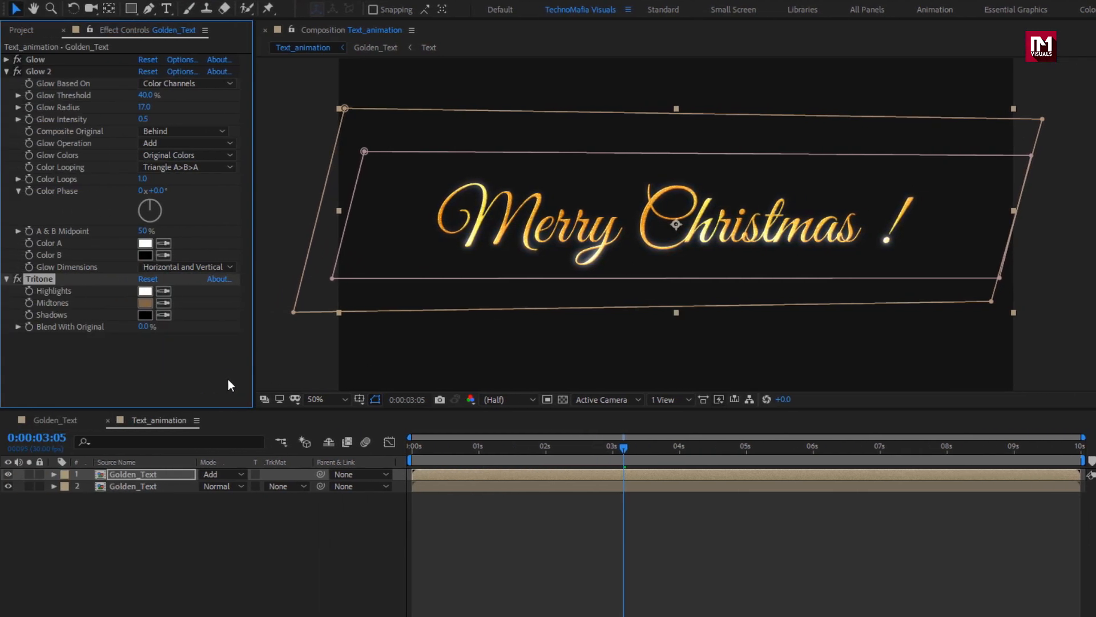
pyautogui.moveTo(547, 448)
pyautogui.mouseDown()
pyautogui.moveTo(521, 449)
pyautogui.moveTo(530, 453)
pyautogui.mouseUp()
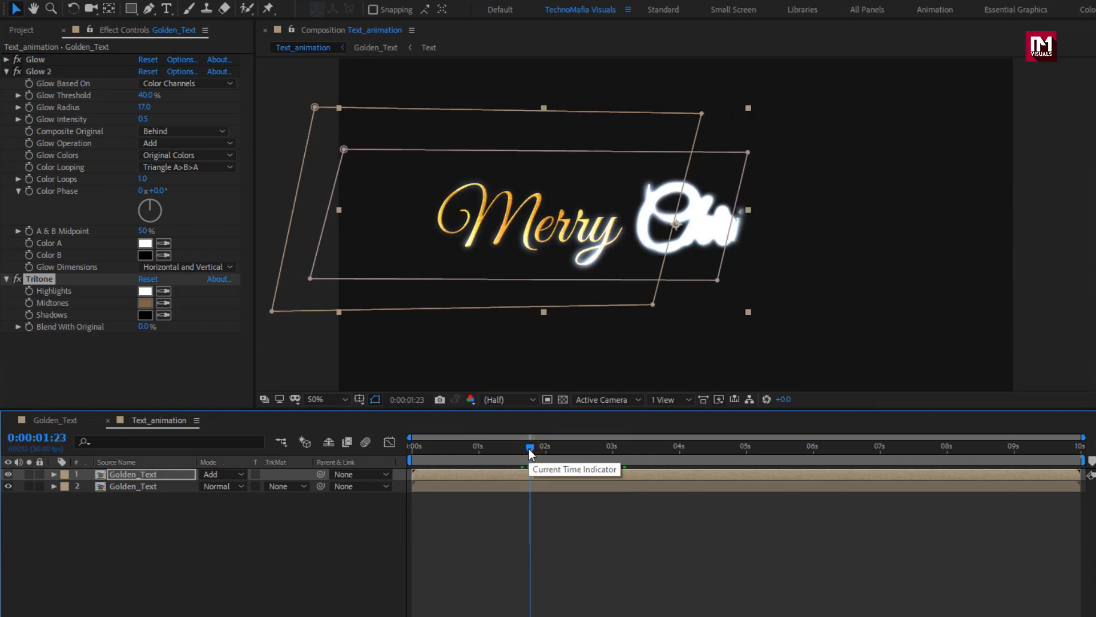
# Step: Set the Tritone Midtones colour to light yellow FBE167 and scrub to check the glow
pyautogui.click(145, 303)
pyautogui.moveTo(260, 222); pyautogui.dragTo(263, 192)
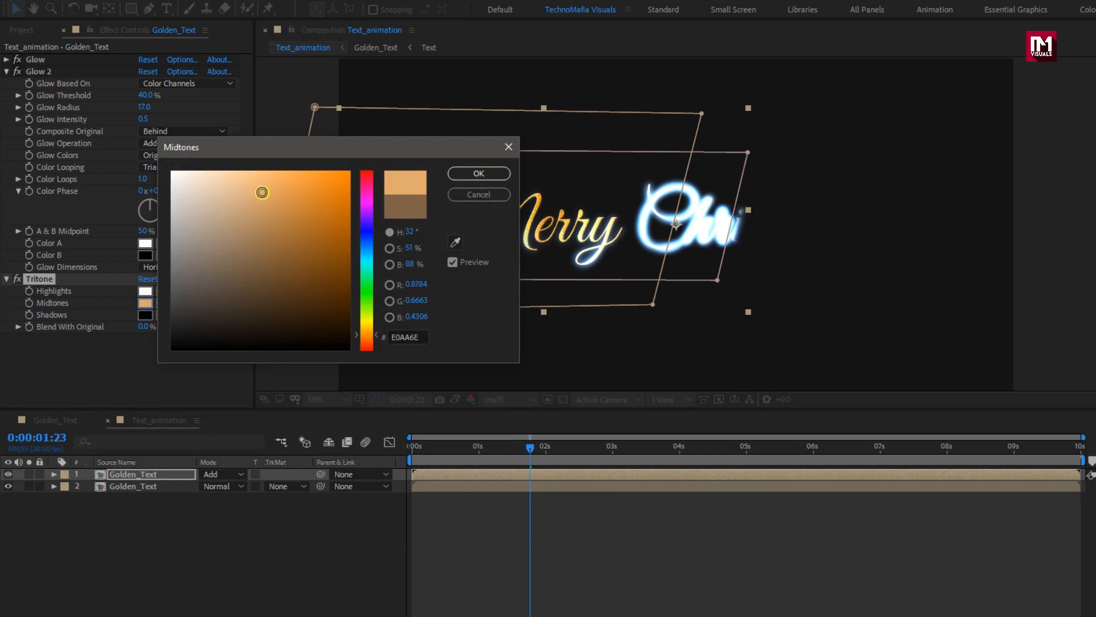
pyautogui.moveTo(371, 336); pyautogui.dragTo(370, 325)
pyautogui.click(276, 173)
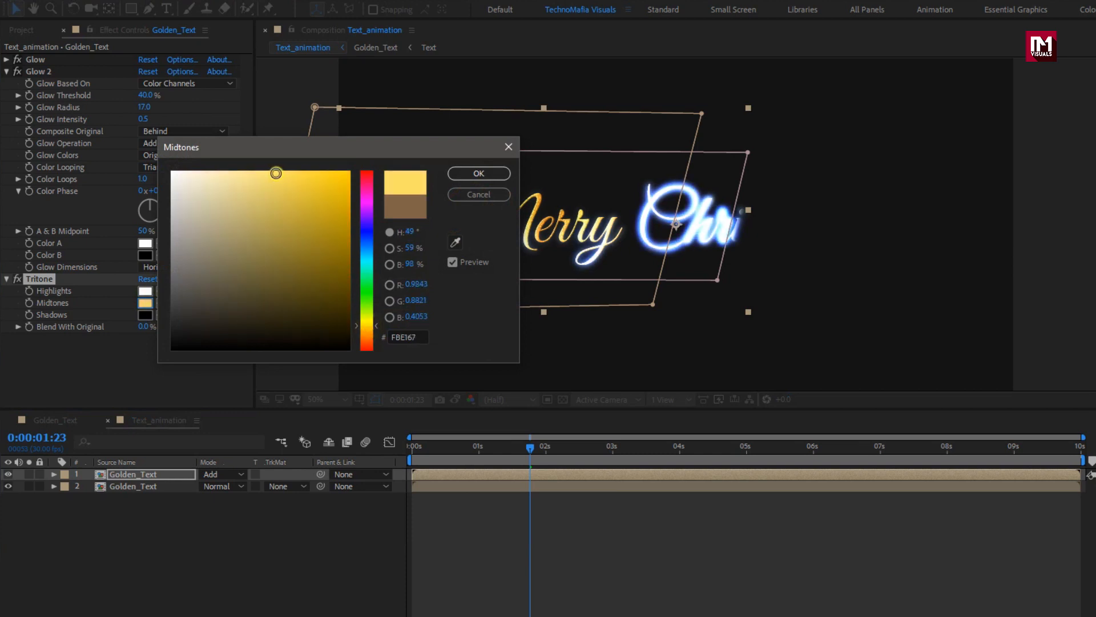
pyautogui.click(478, 173)
pyautogui.moveTo(468, 449); pyautogui.dragTo(525, 452)
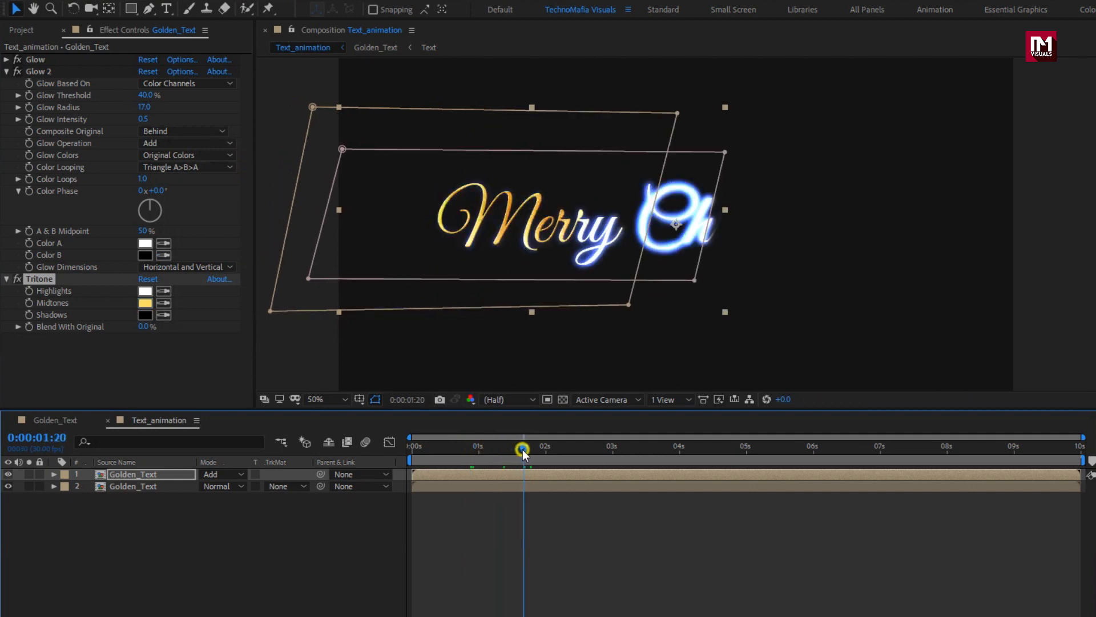
# Step: Set Tritone's Blend With Original to 75% and scrub through the title reveal to check it
pyautogui.click(144, 329)
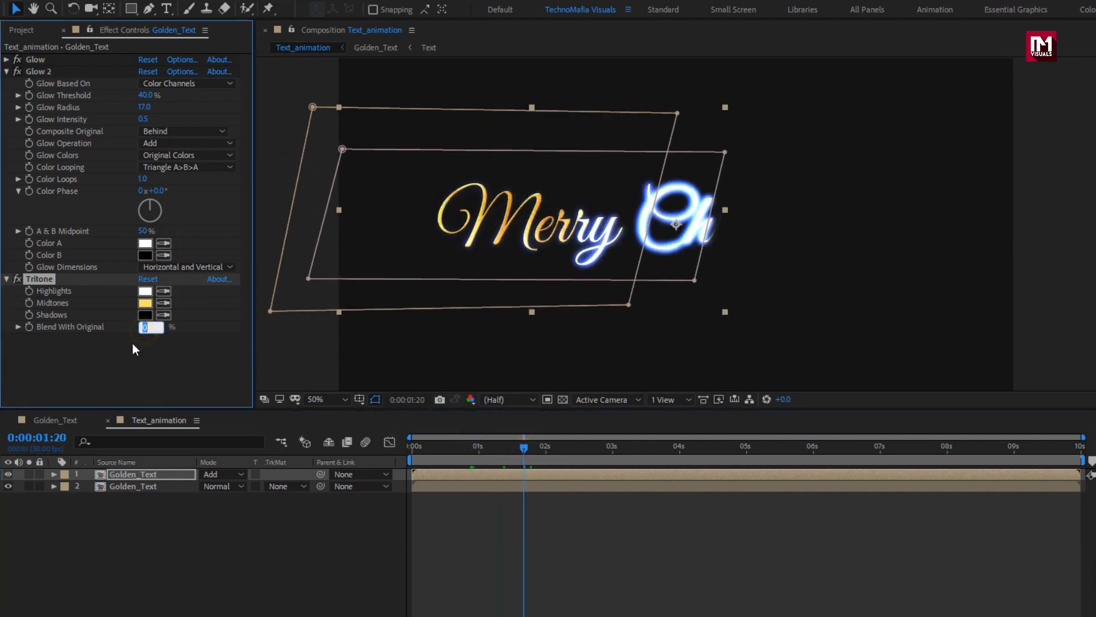
pyautogui.write('75')
pyautogui.press('Return')
pyautogui.moveTo(474, 448); pyautogui.dragTo(593, 450)
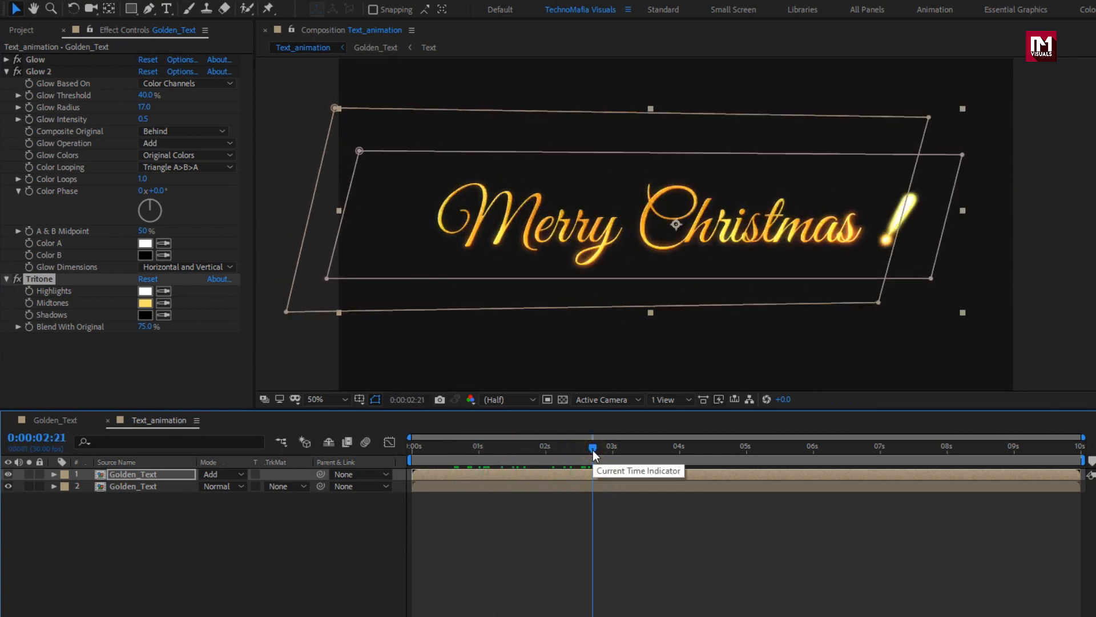
# Step: Create a new composition from the Christmas Tree.mov footage and select that composition in the project
pyautogui.click(28, 36)
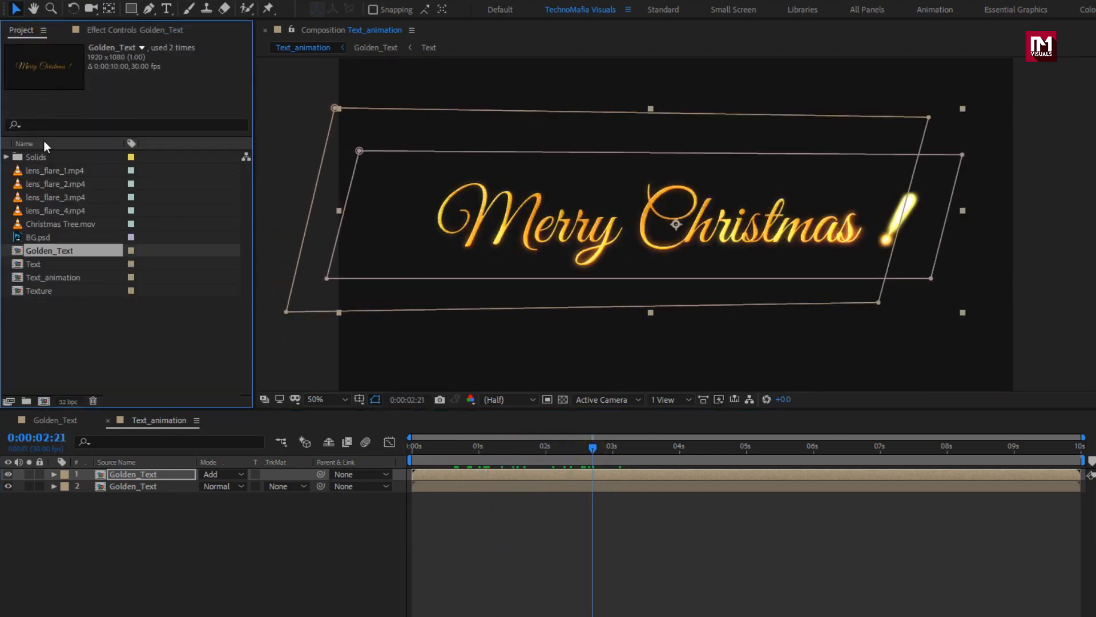
pyautogui.click(62, 224)
pyautogui.moveTo(73, 224); pyautogui.dragTo(41, 402)
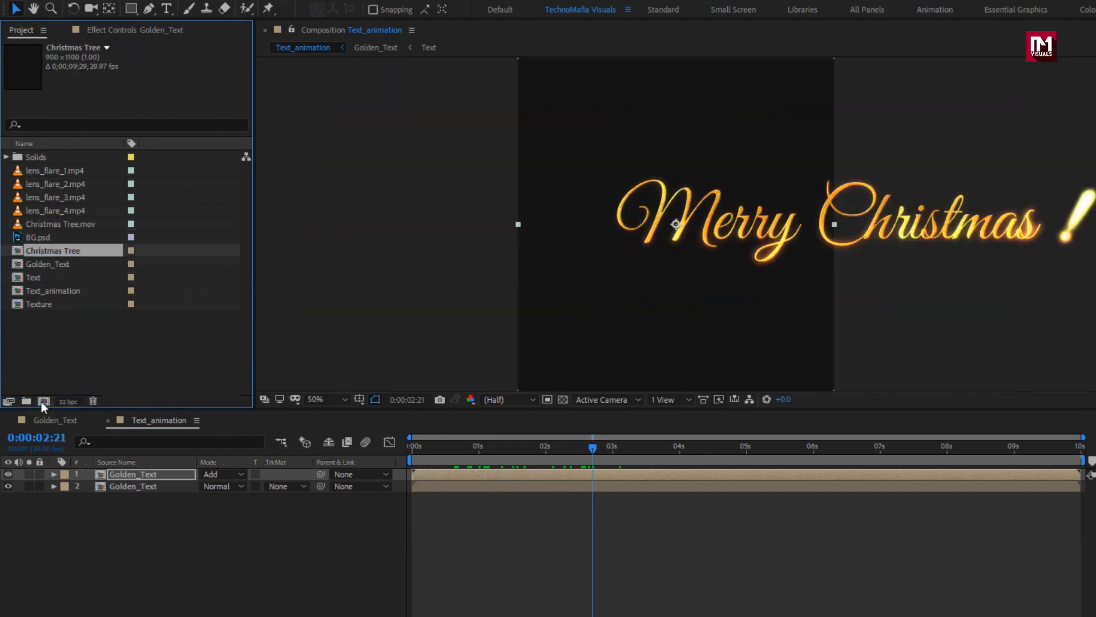
pyautogui.click(52, 252)
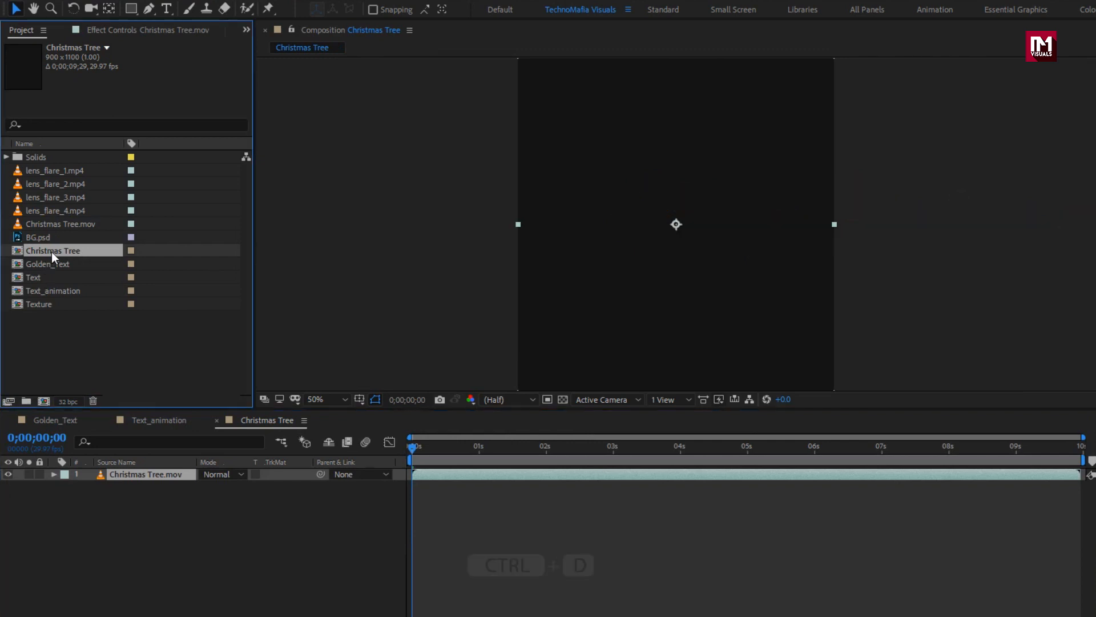
# Step: Duplicate the Golden_Text composition and rename the copy Golden_Tree
pyautogui.hotkey('ctrl', 'd')
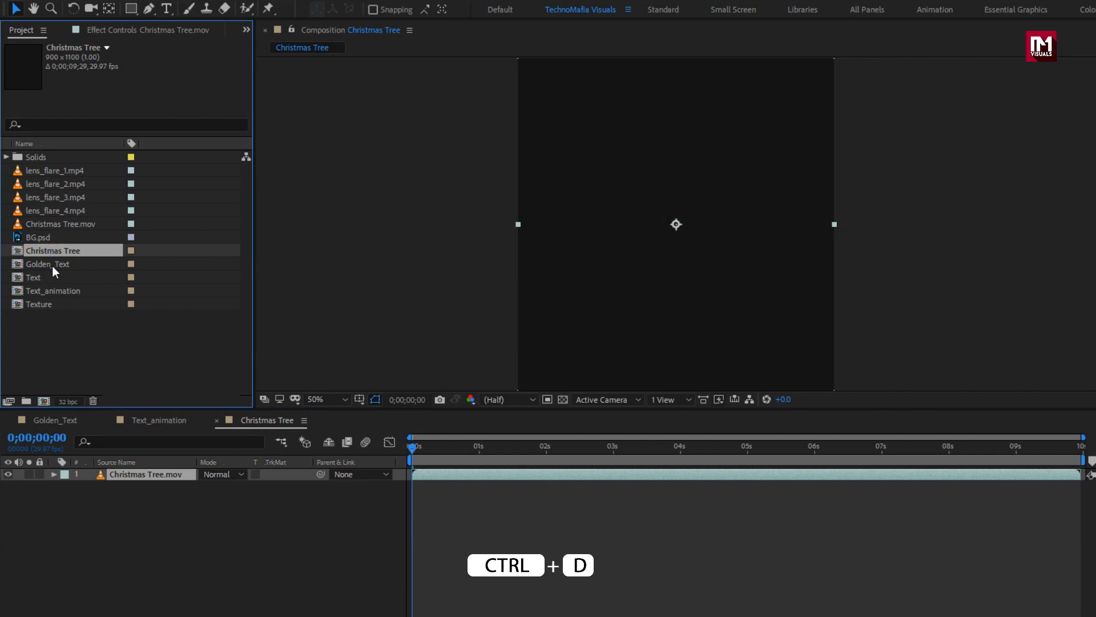
pyautogui.click(57, 267)
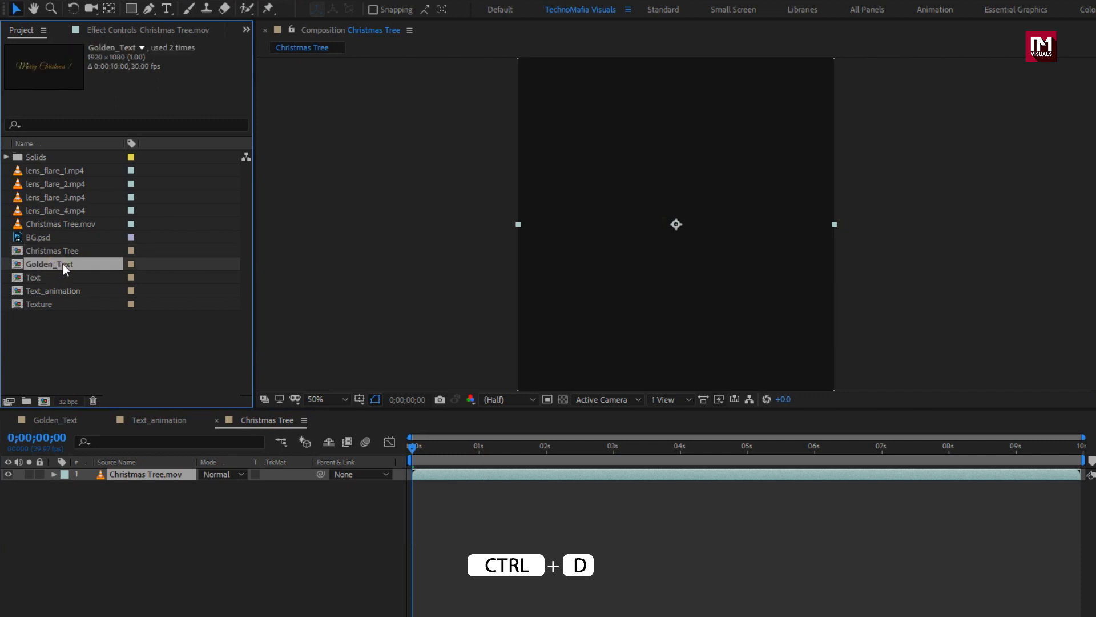
pyautogui.hotkey('ctrl', 'd')
pyautogui.press('Return')
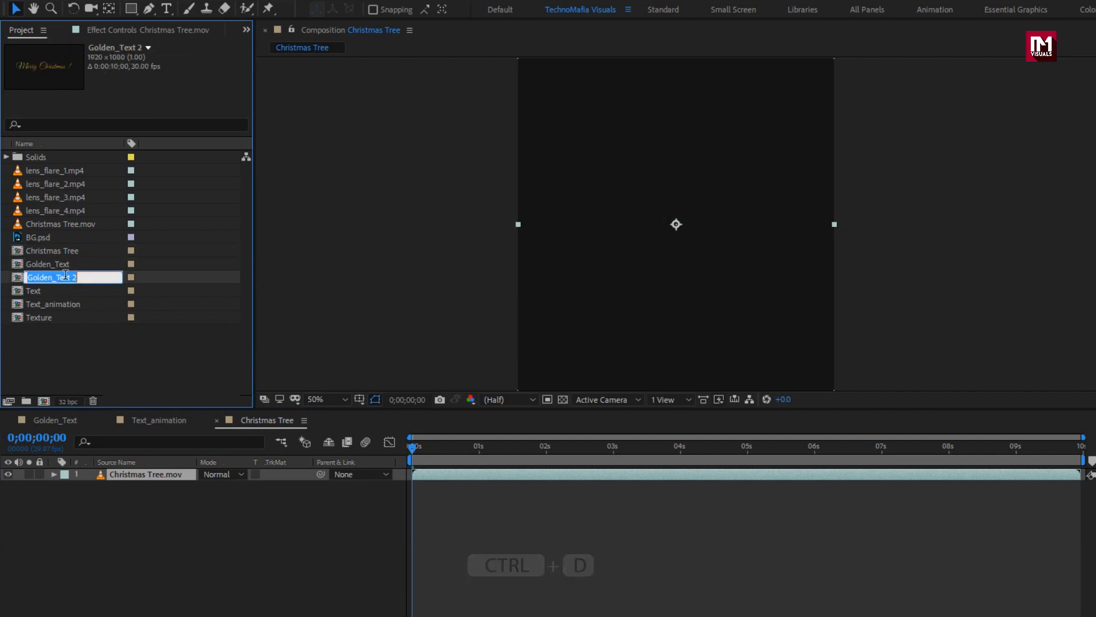
pyautogui.click(88, 278)
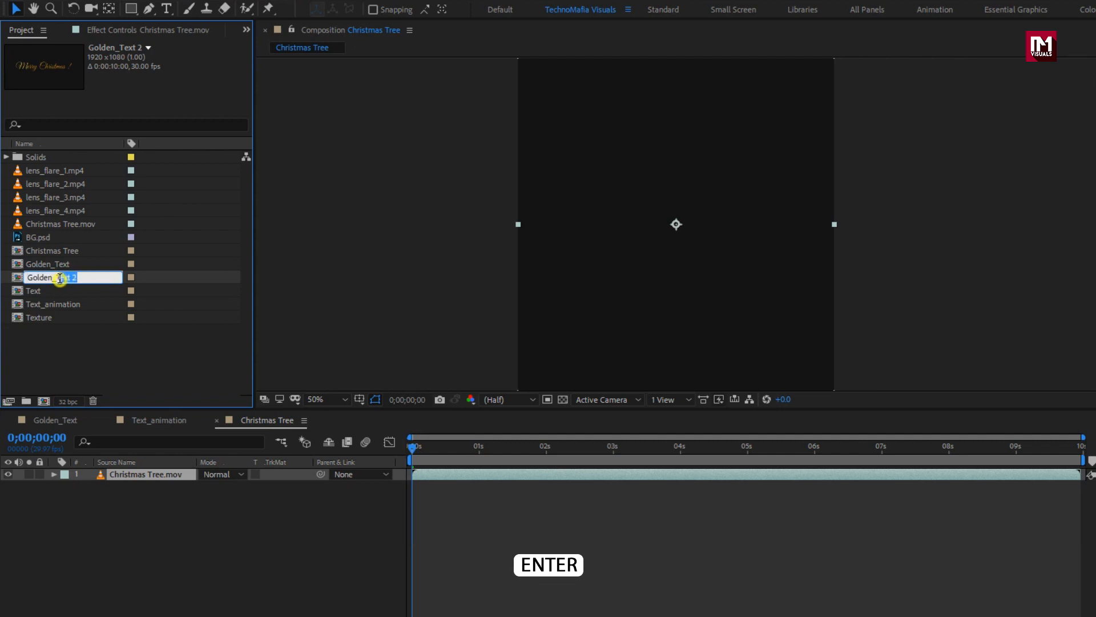
pyautogui.write('ree')
pyautogui.press('Return')
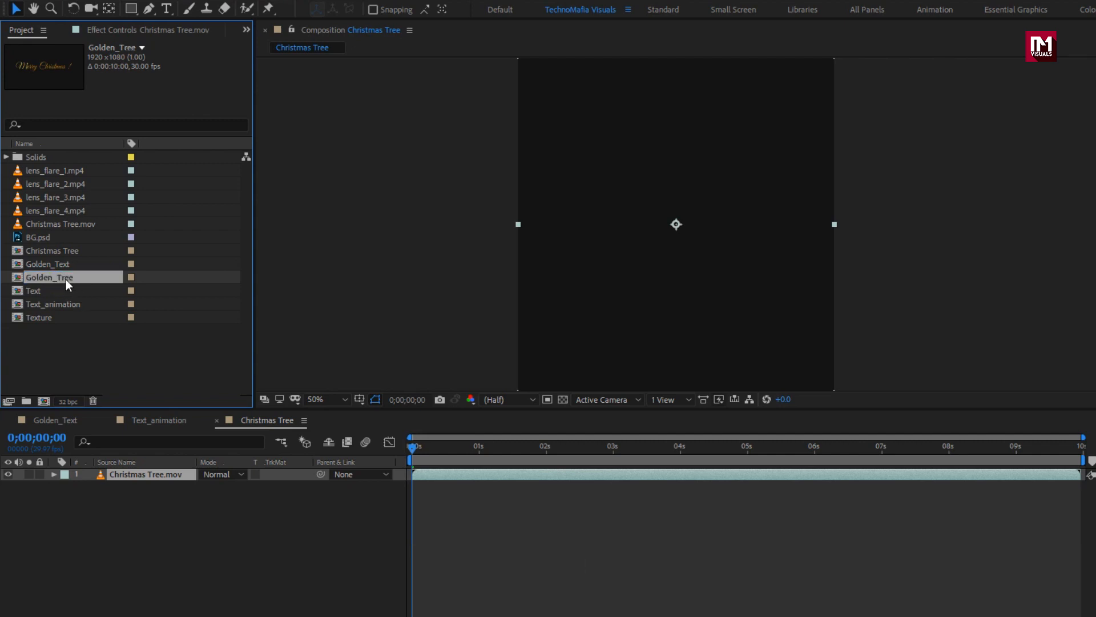
# Step: Open Golden_Tree, replace both Text layers with the Christmas Tree composition, and scrub the fitted view to check the gold tree
pyautogui.doubleClick(66, 280)
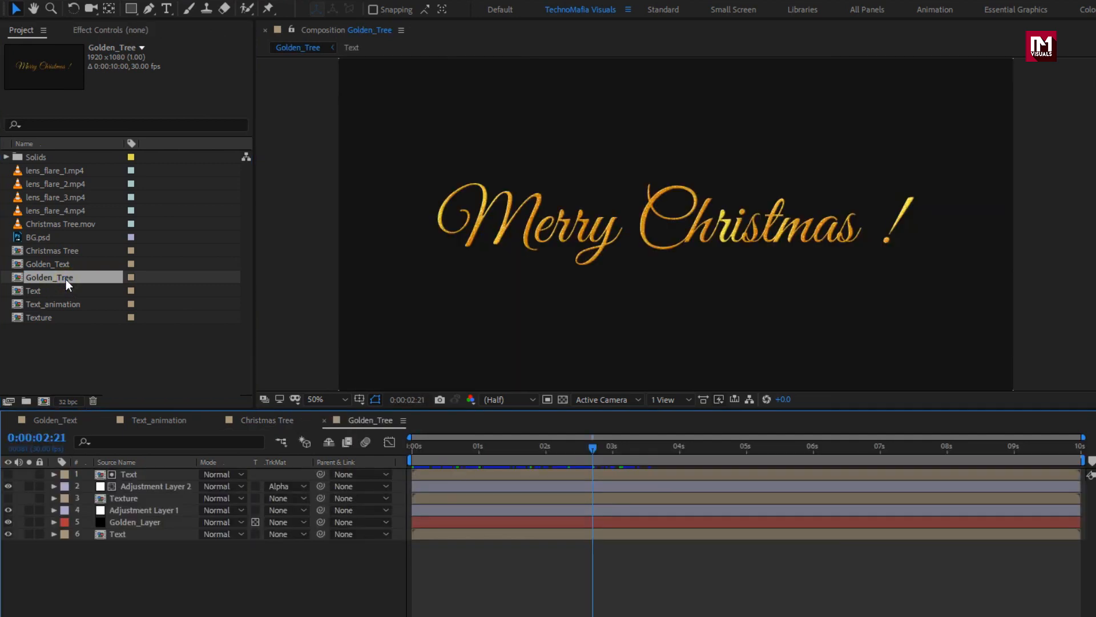
pyautogui.click(120, 534)
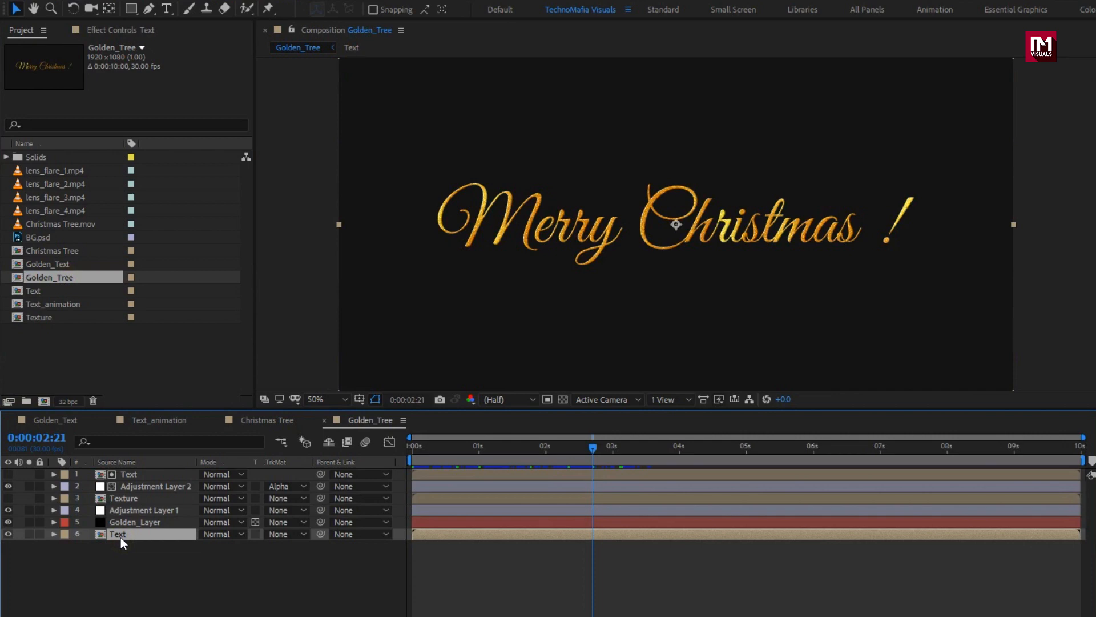
pyautogui.click(59, 252)
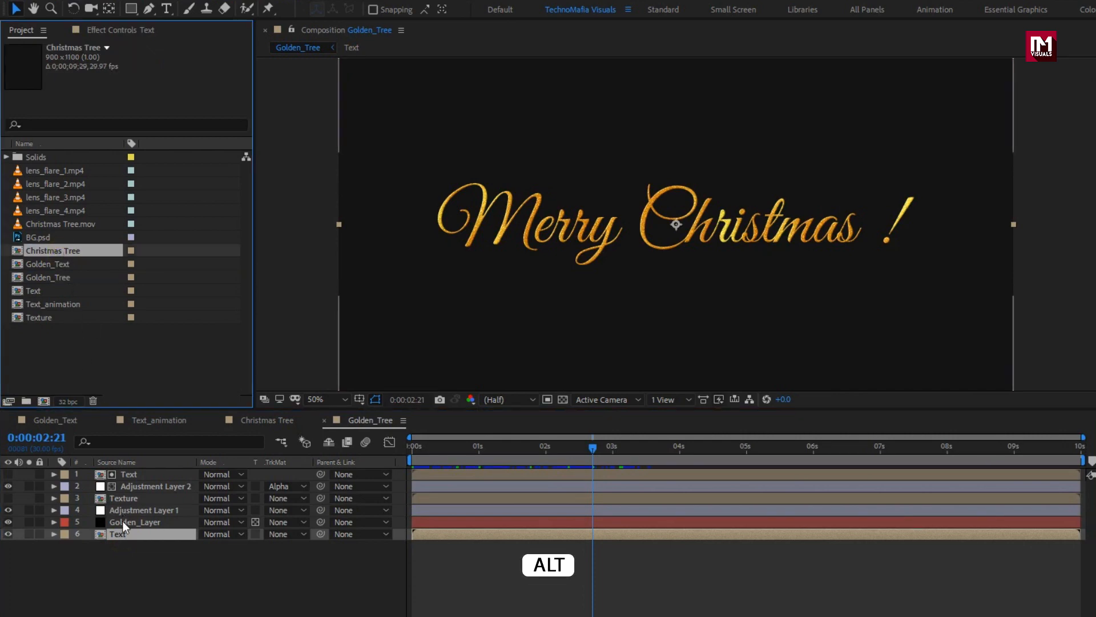
pyautogui.moveTo(73, 250); pyautogui.dragTo(159, 535)
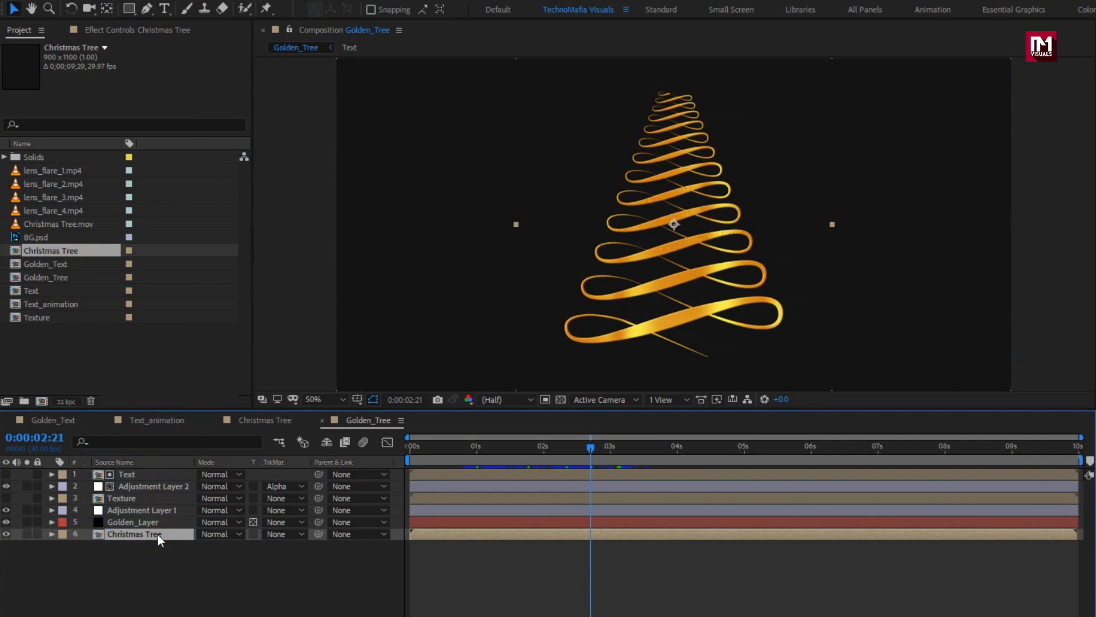
pyautogui.keyDown('alt'); pyautogui.click(122, 474); pyautogui.keyUp('alt')
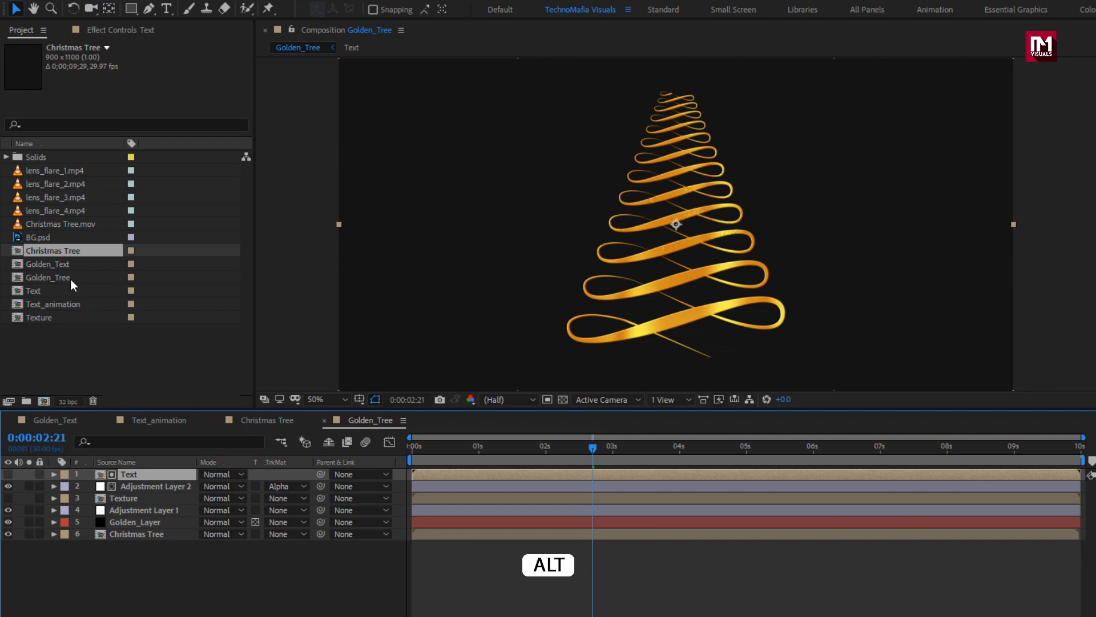
pyautogui.moveTo(60, 258); pyautogui.dragTo(162, 477)
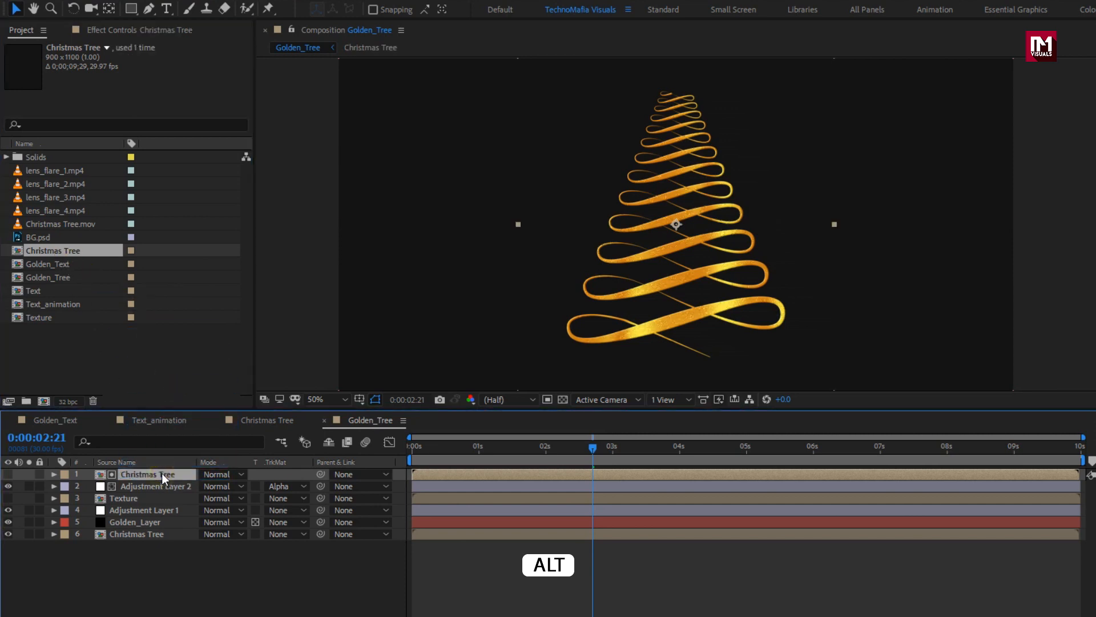
pyautogui.click(316, 399)
pyautogui.click(324, 430)
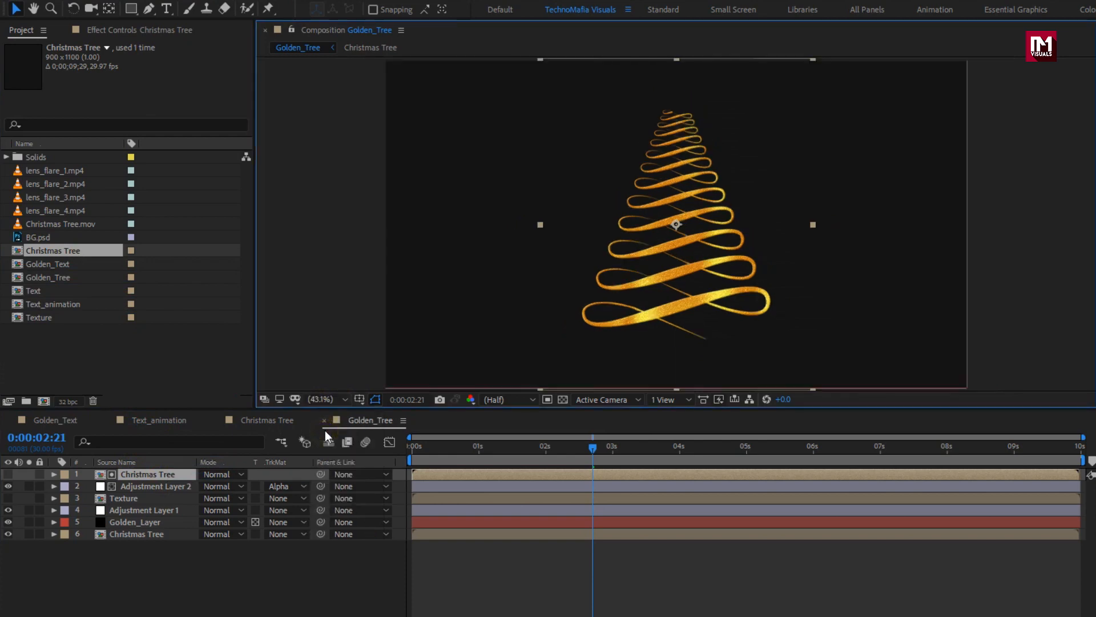
pyautogui.moveTo(629, 453)
pyautogui.mouseDown()
pyautogui.moveTo(697, 453)
pyautogui.moveTo(448, 446)
pyautogui.moveTo(592, 444)
pyautogui.mouseUp()
# Step: Create a new 1920 x 1080, 30 fps, 10-second composition named Greeting
pyautogui.hotkey('ctrl', 'n')
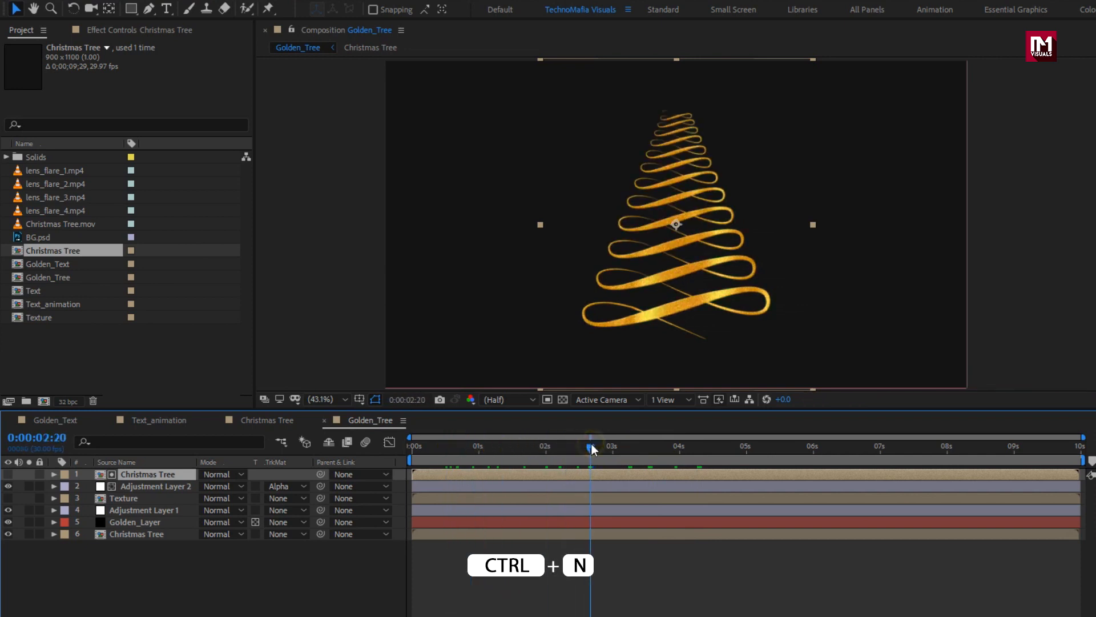
pyautogui.write('Greeting')
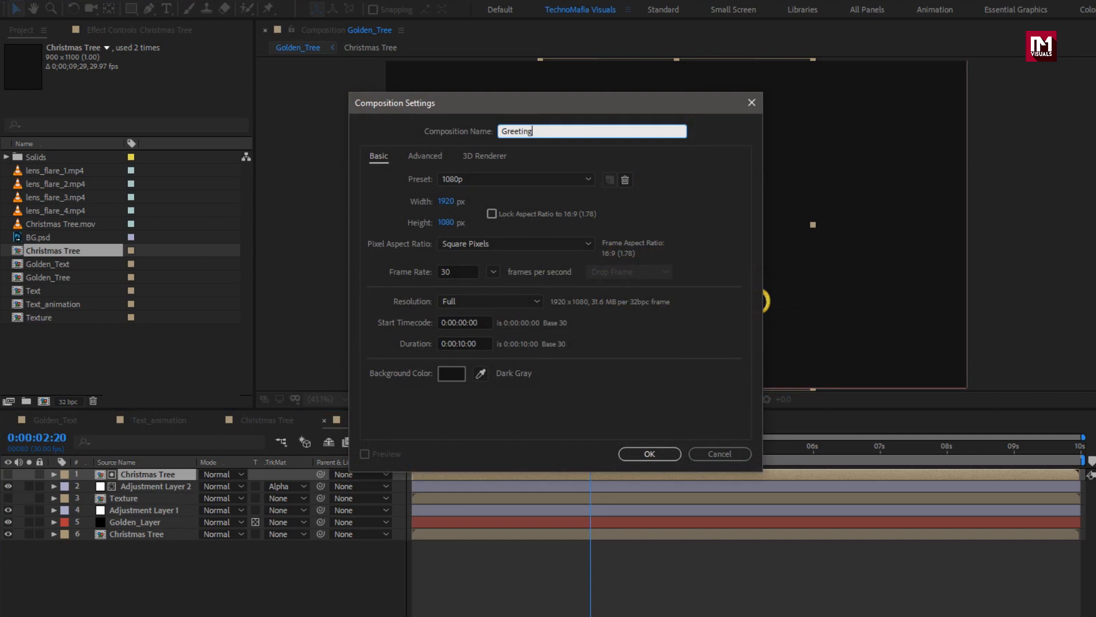
pyautogui.click(636, 454)
# Step: Add BG.psd to the Greeting composition, with Golden_Tree above it and Text_animation on top
pyautogui.click(32, 237)
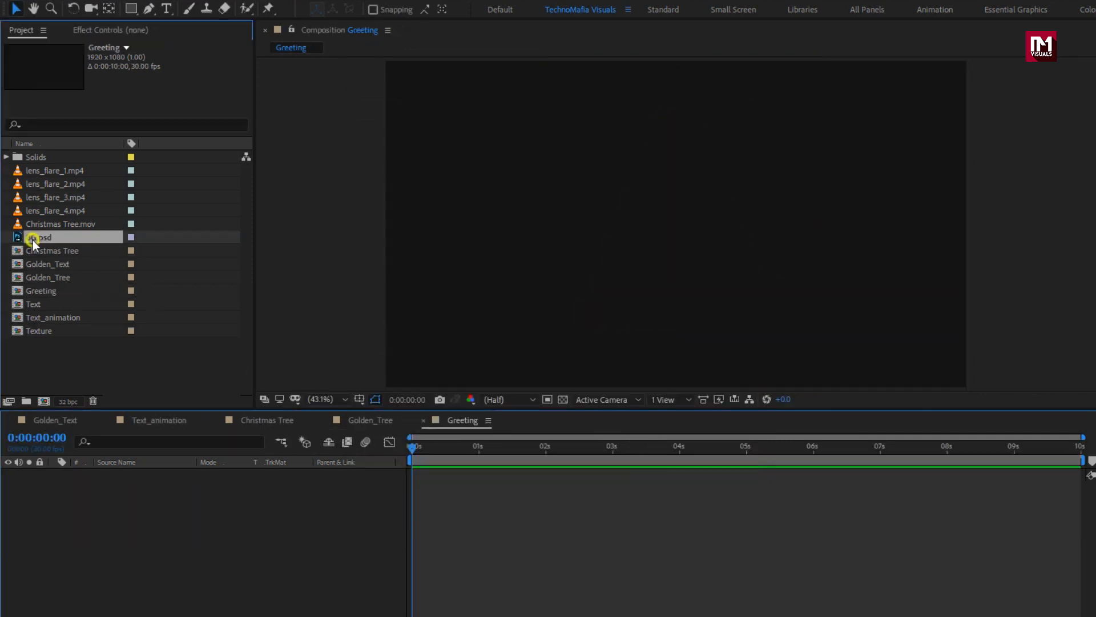
pyautogui.moveTo(32, 238); pyautogui.dragTo(138, 534)
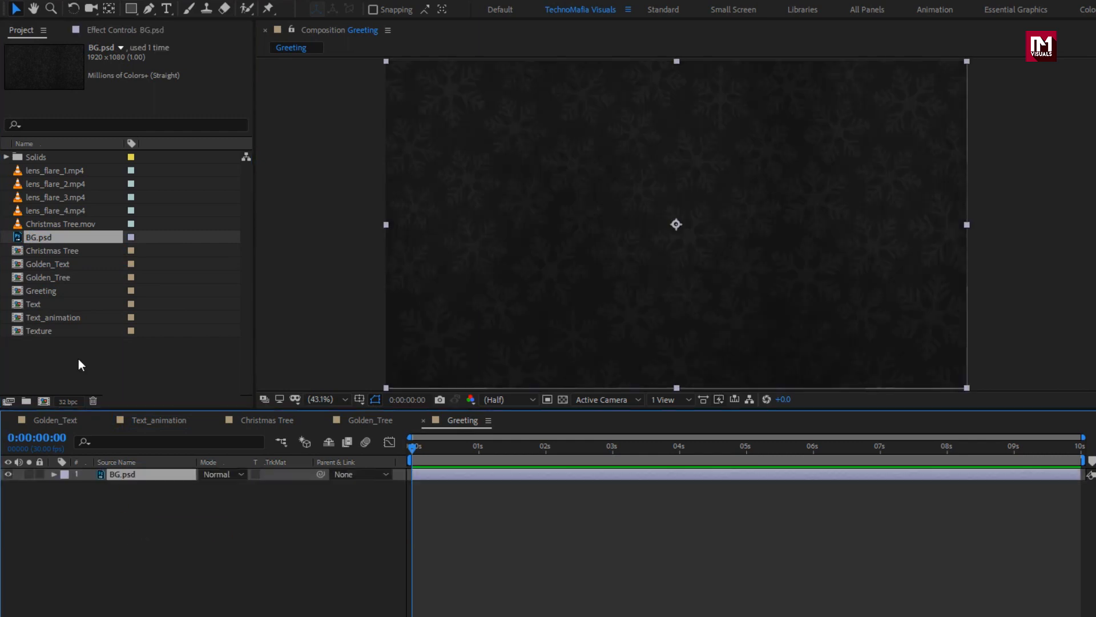
pyautogui.click(65, 252)
pyautogui.click(53, 277)
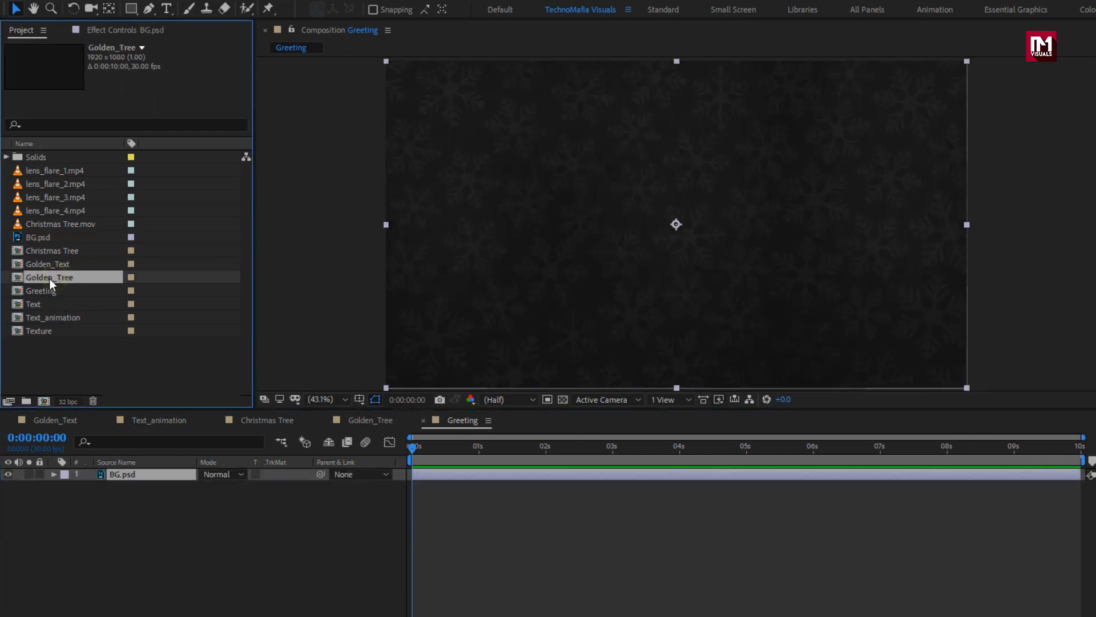
pyautogui.moveTo(49, 278); pyautogui.dragTo(163, 469)
pyautogui.moveTo(70, 320); pyautogui.dragTo(166, 473)
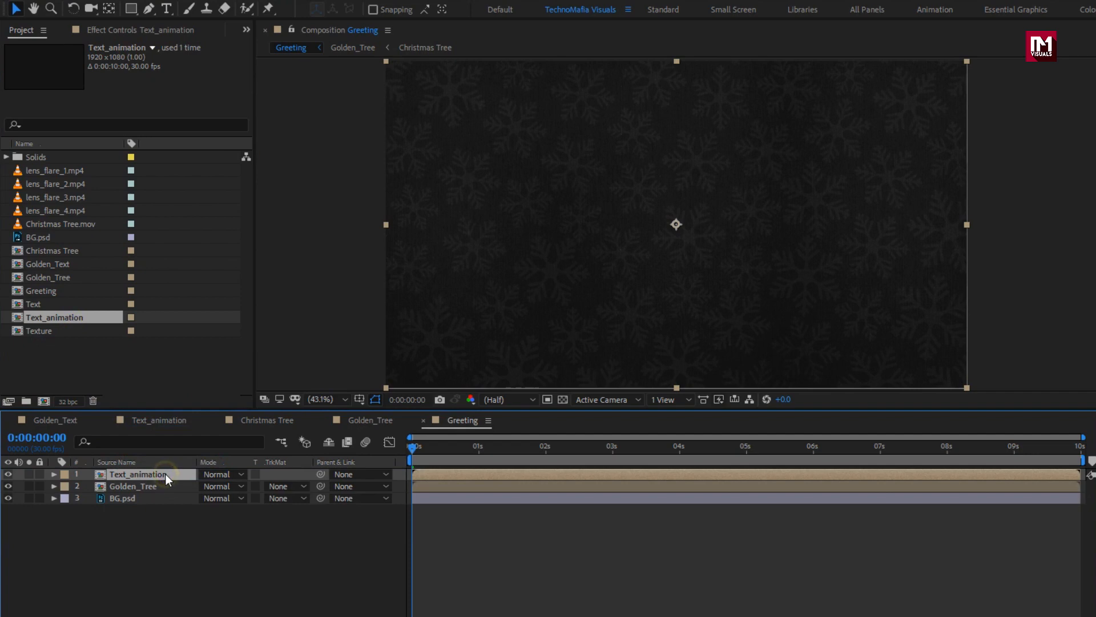
# Step: Go to about 0:00:05:07 in Greeting and set the Golden_Tree layer's Scale to 50%
pyautogui.click(738, 449)
pyautogui.click(763, 445)
pyautogui.press('s')
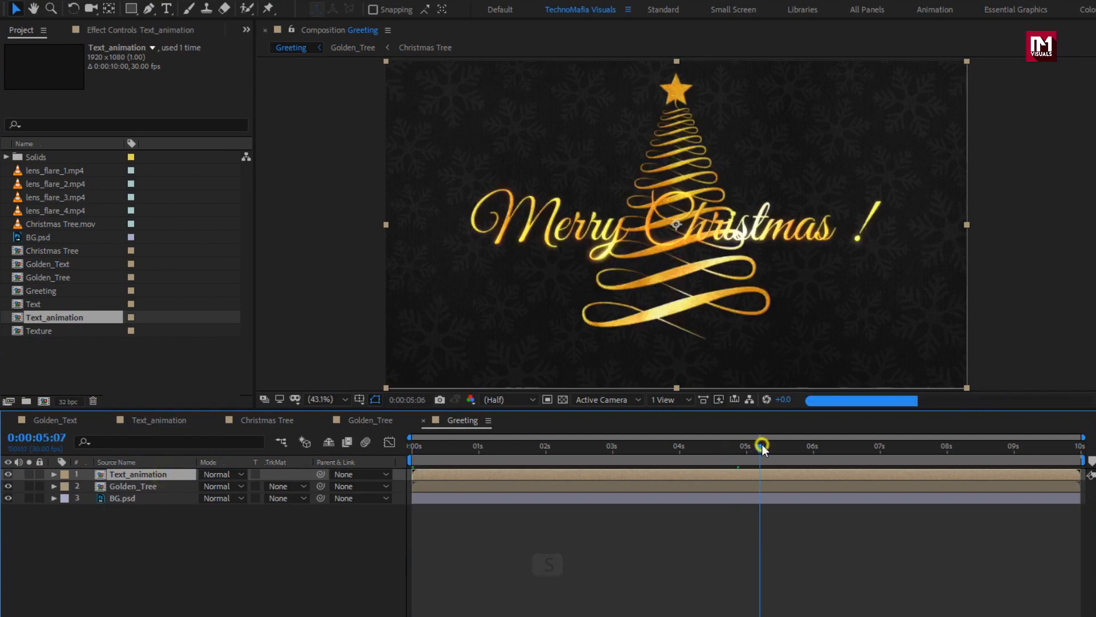
pyautogui.click(150, 487)
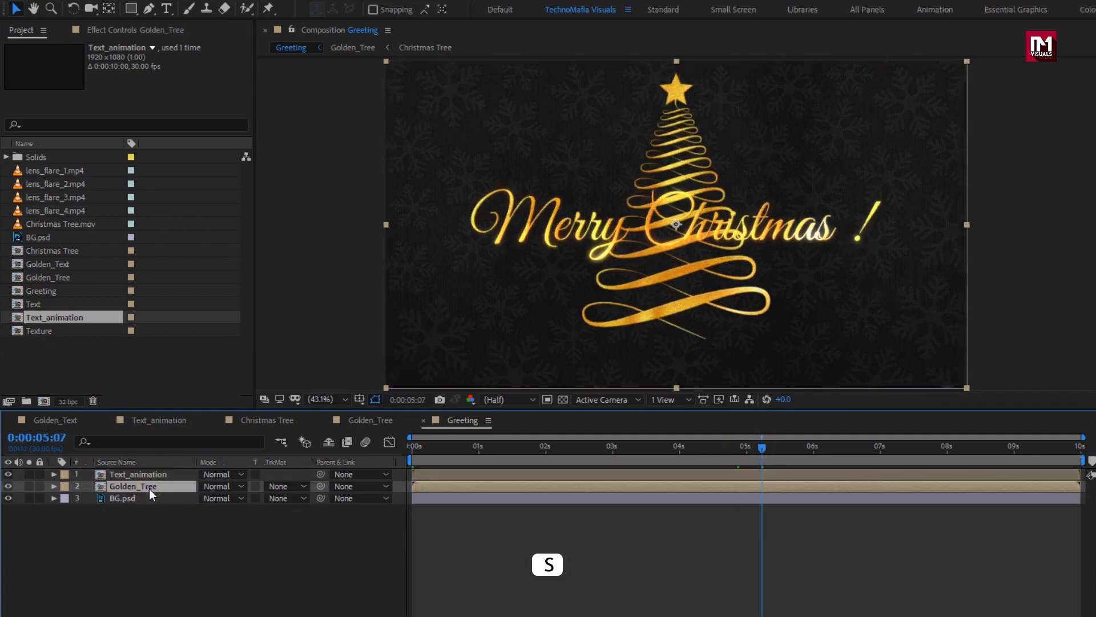
pyautogui.press('s')
pyautogui.click(220, 497)
pyautogui.write('50')
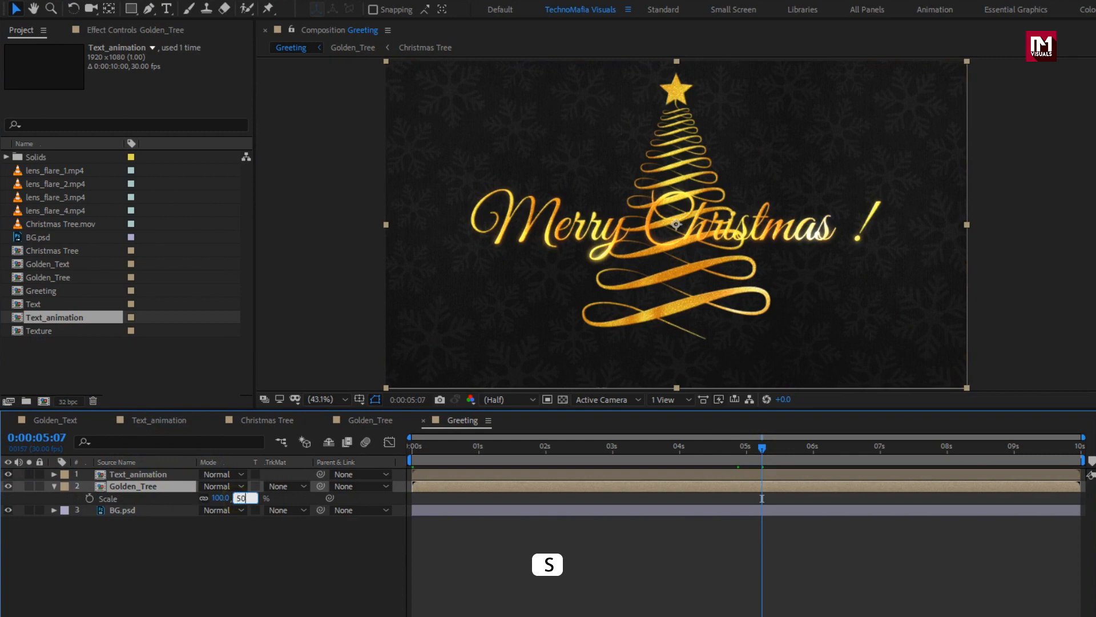
pyautogui.press('Return')
pyautogui.click(54, 486)
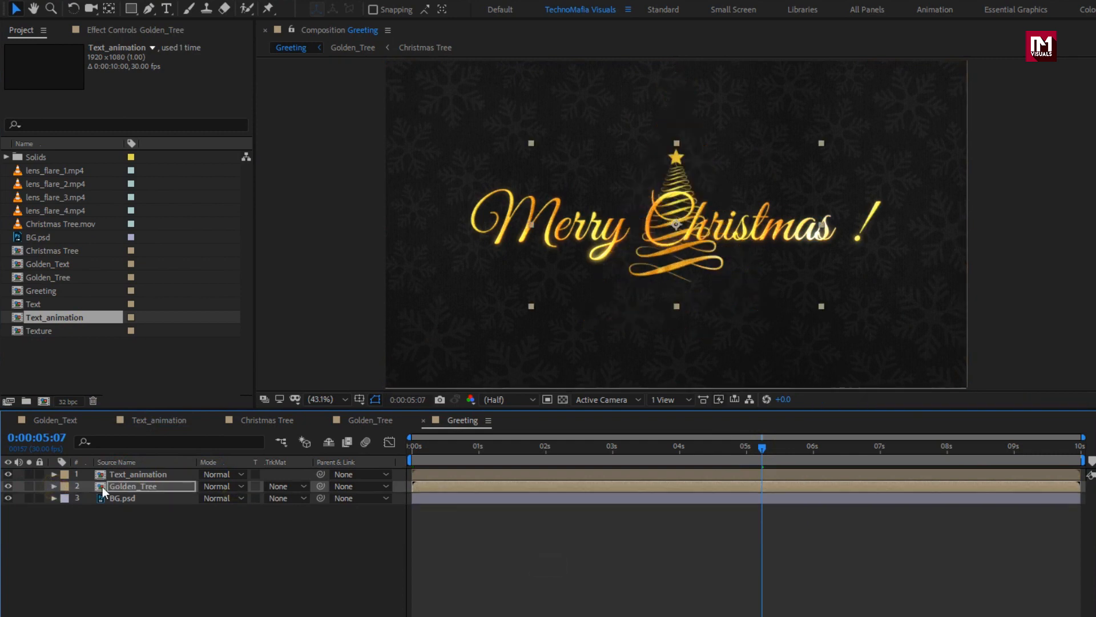
# Step: Move the Golden_Tree layer up into the upper half of the frame and the Text_animation title down below the tree
pyautogui.moveTo(662, 268); pyautogui.dragTo(659, 208)
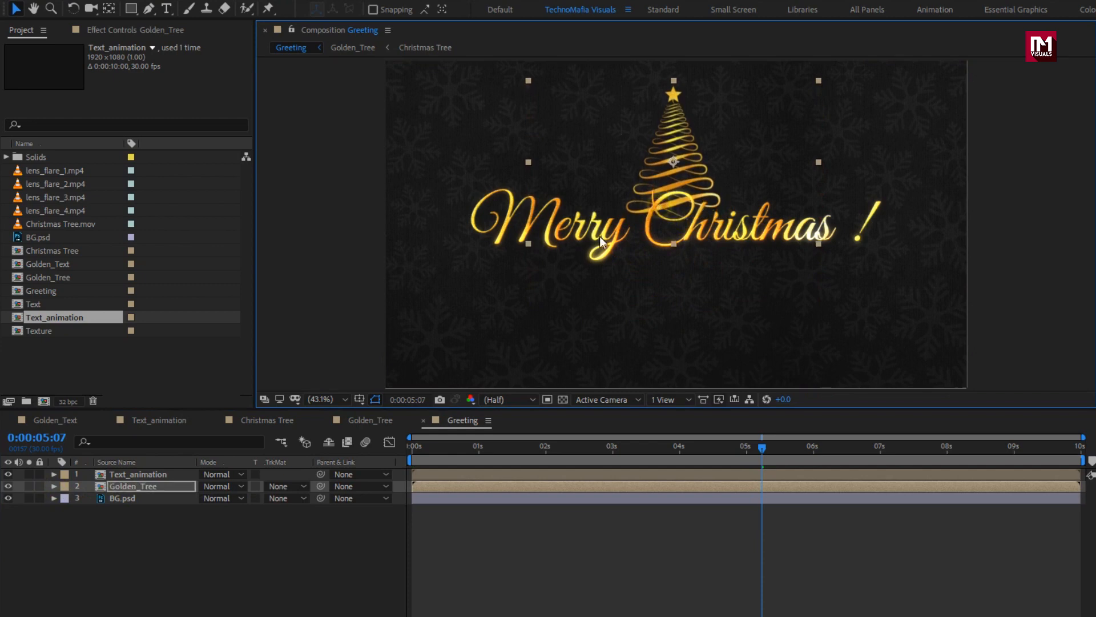
pyautogui.click(171, 474)
pyautogui.moveTo(634, 230); pyautogui.dragTo(642, 281)
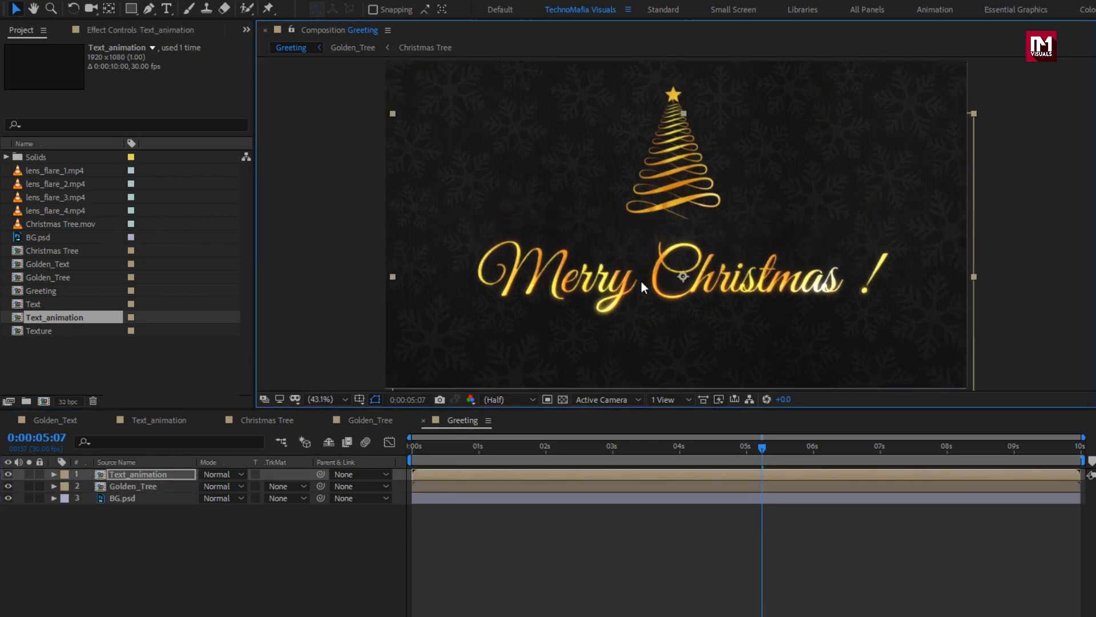
# Step: Place lens_flare_1 to lens_flare_4 above the other Greeting layers and set all four to the Add blending mode
pyautogui.click(59, 171)
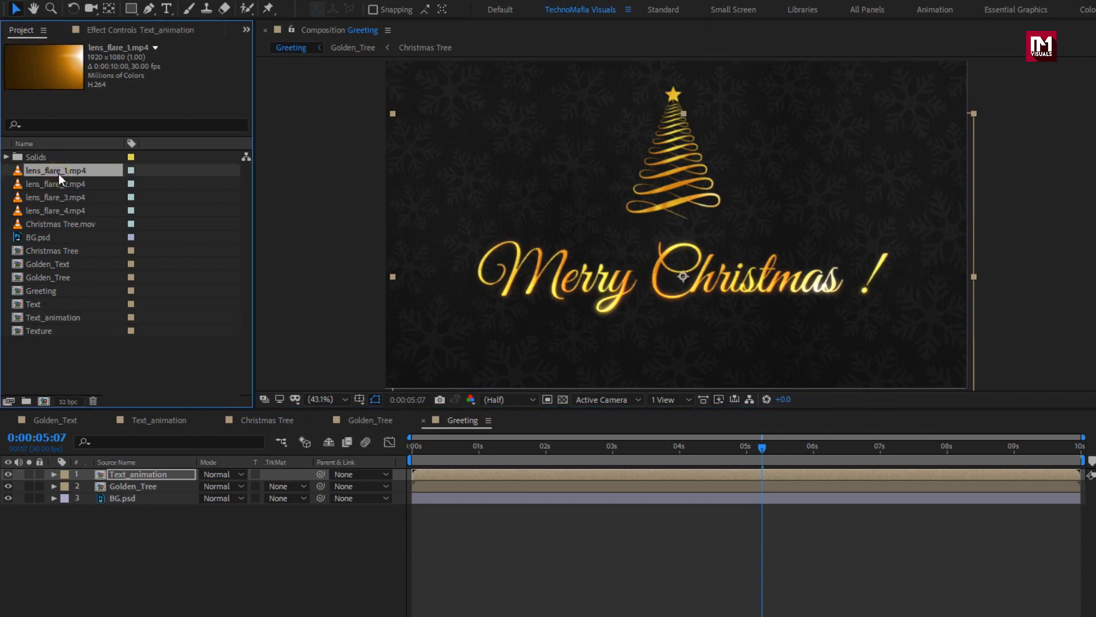
pyautogui.keyDown('shift'); pyautogui.click(59, 185); pyautogui.keyUp('shift')
pyautogui.keyDown('shift'); pyautogui.click(56, 197); pyautogui.keyUp('shift')
pyautogui.keyDown('shift'); pyautogui.click(54, 210); pyautogui.keyUp('shift')
pyautogui.moveTo(47, 212); pyautogui.dragTo(154, 472)
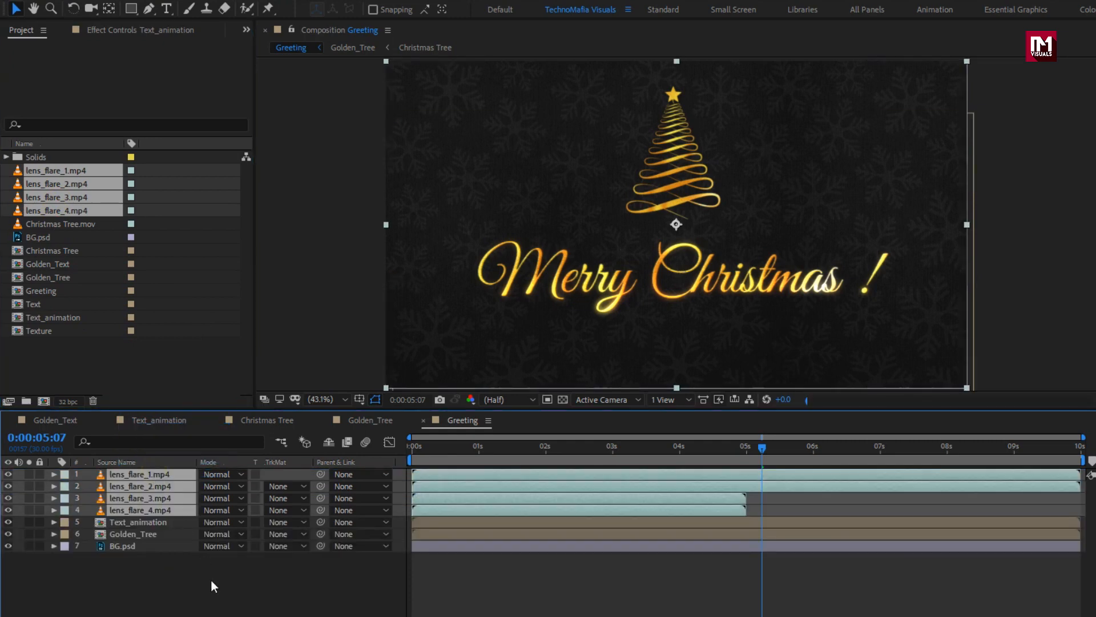
pyautogui.click(216, 475)
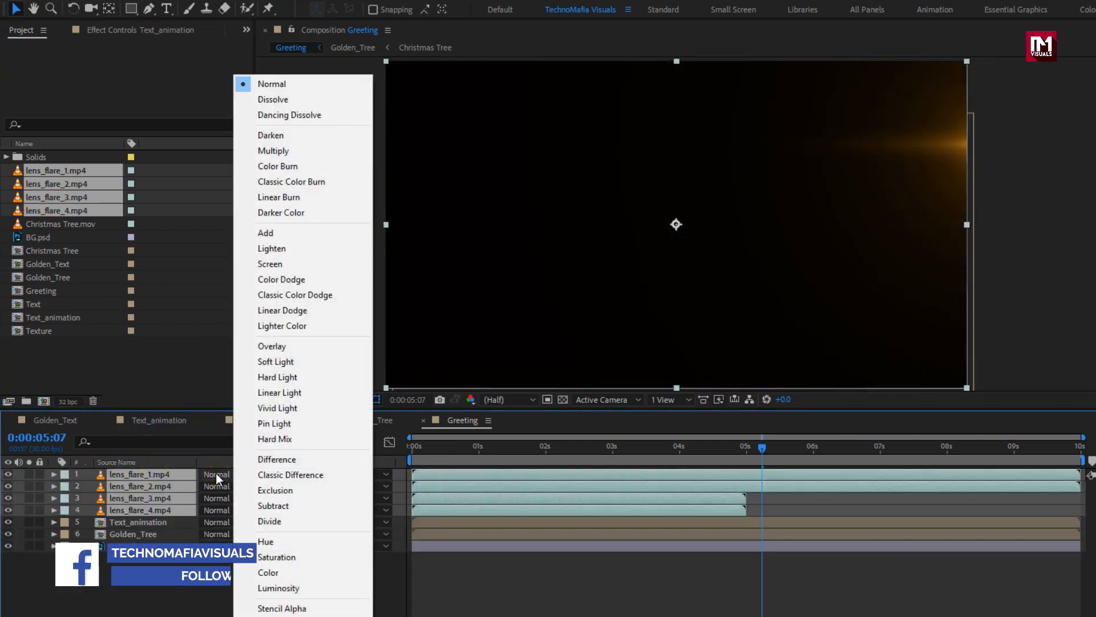
pyautogui.click(271, 234)
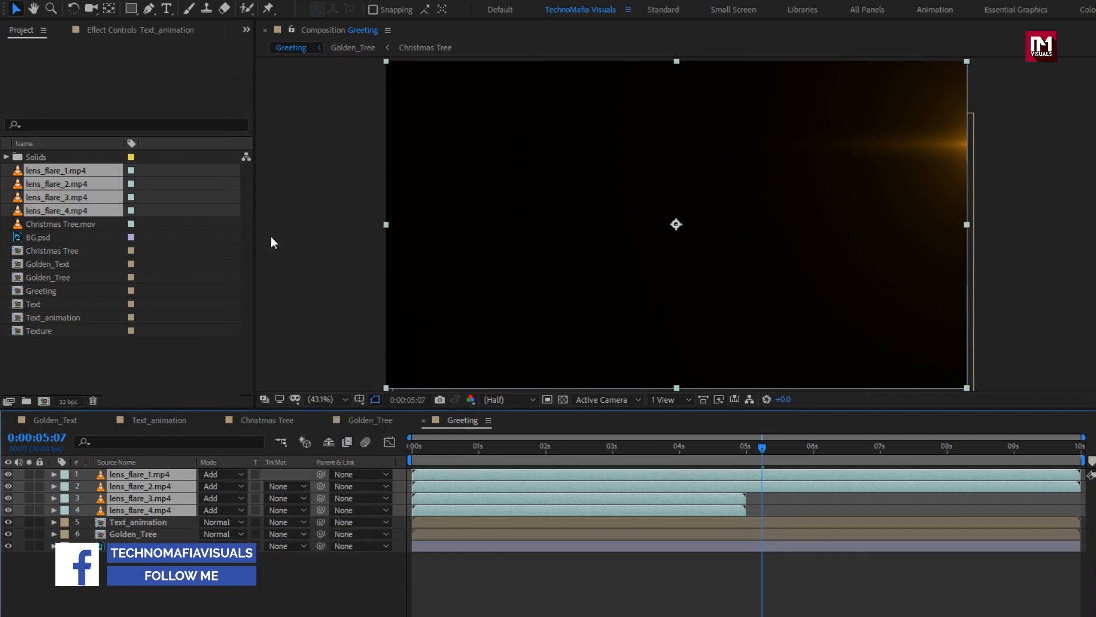
pyautogui.click(240, 580)
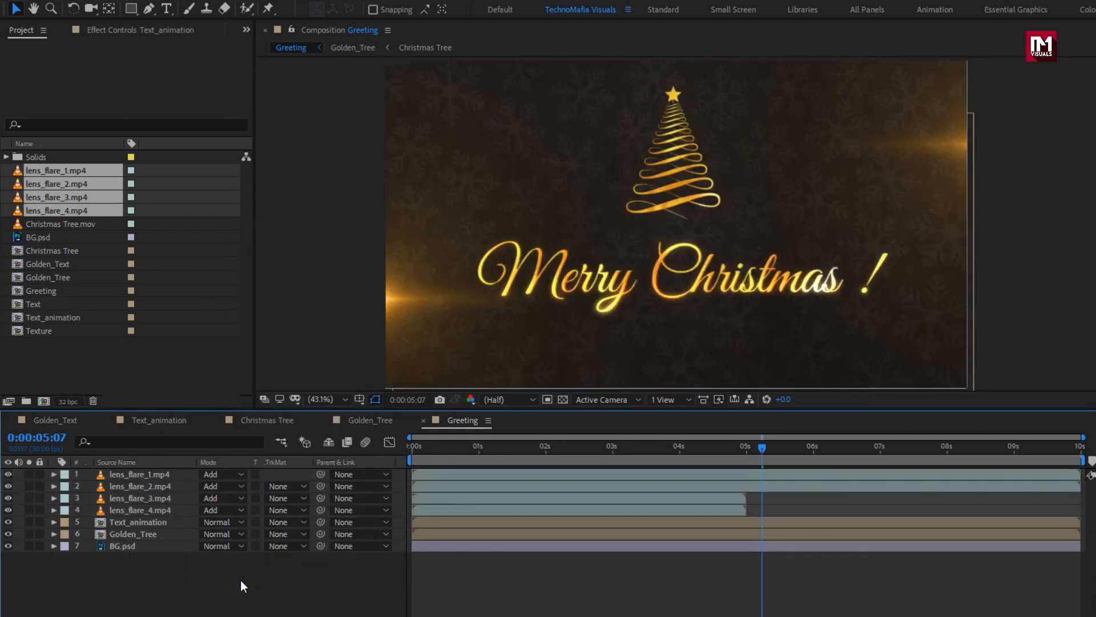
# Step: Shift the lens_flare_3 layer in time to start at about 2.5 seconds, checking the star's appearance around 0:00:03:00
pyautogui.click(447, 498)
pyautogui.moveTo(447, 499); pyautogui.dragTo(601, 499)
pyautogui.click(577, 447)
pyautogui.moveTo(578, 448); pyautogui.dragTo(614, 448)
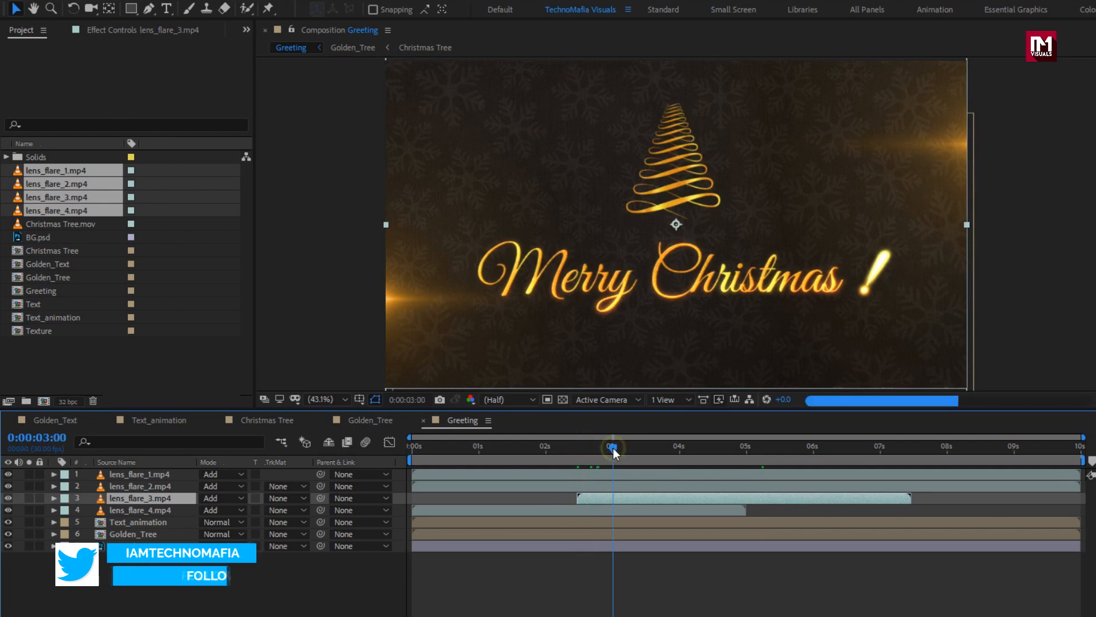
pyautogui.moveTo(600, 498)
pyautogui.mouseDown()
pyautogui.moveTo(615, 498)
pyautogui.moveTo(606, 498)
pyautogui.mouseUp()
# Step: Lower the Golden_Tree layer slightly by setting its Position to about 950.7, 372.3
pyautogui.press('p')
pyautogui.click(142, 523)
pyautogui.click(145, 535)
pyautogui.press('p')
pyautogui.moveTo(230, 546); pyautogui.dragTo(257, 547)
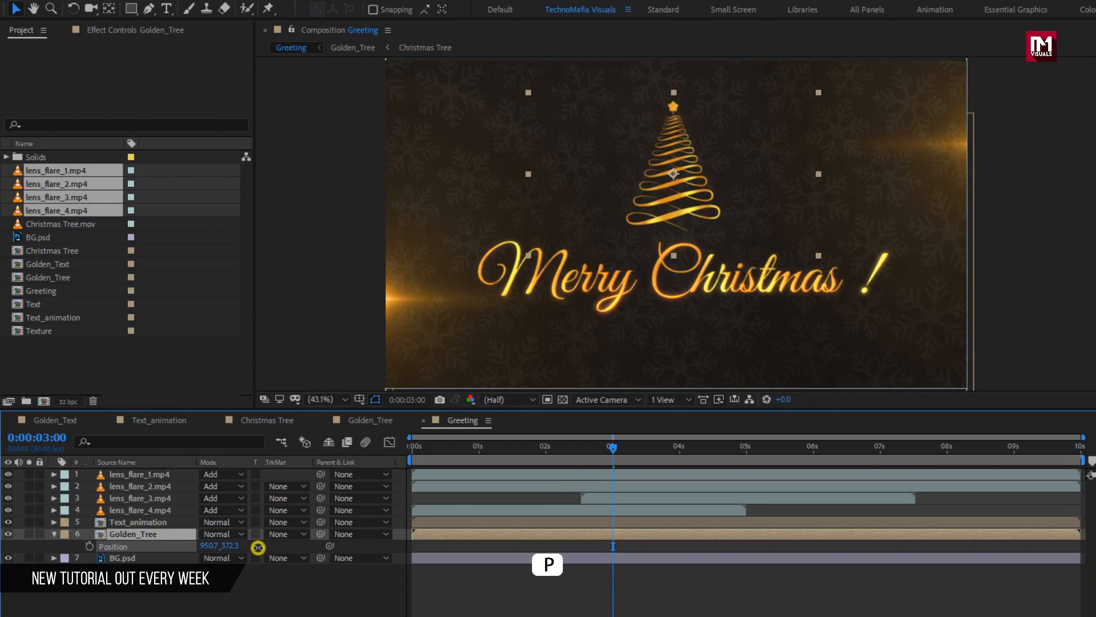
# Step: Raise the lens_flare_3 layer to a vertical Position of 502 so its flare lines up with the tree's star
pyautogui.click(140, 497)
pyautogui.press('p')
pyautogui.moveTo(213, 510); pyautogui.dragTo(203, 511)
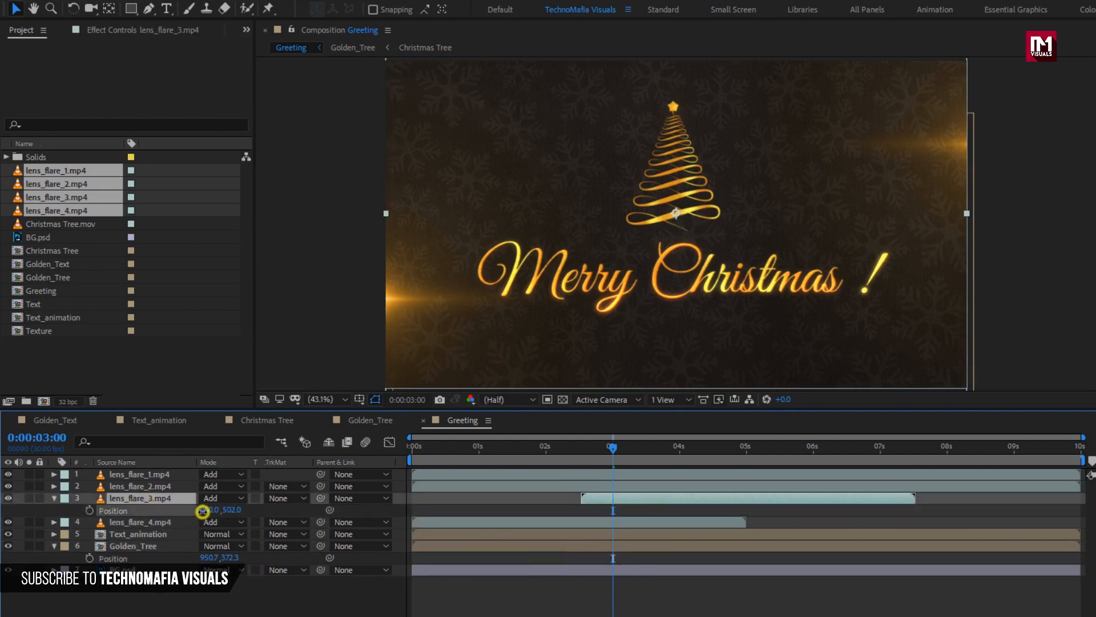
pyautogui.click(54, 498)
pyautogui.click(54, 532)
# Step: Scrub to 0:00:03:20 to check the star flare and shift the lens_flare_4 layer to start there
pyautogui.click(627, 450)
pyautogui.moveTo(627, 450); pyautogui.dragTo(657, 447)
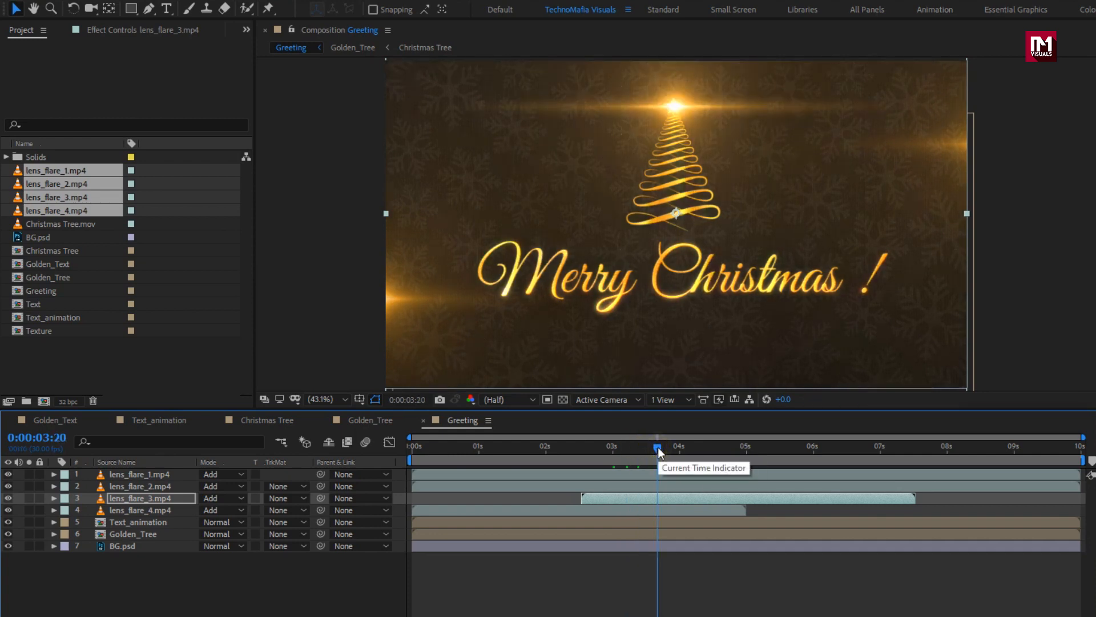
pyautogui.click(166, 510)
pyautogui.moveTo(444, 509); pyautogui.dragTo(705, 505)
# Step: At about 0:00:04:16, raise the lens_flare_4 layer's vertical Position slightly so its flare sits at the title
pyautogui.press('p')
pyautogui.click(715, 446)
pyautogui.moveTo(231, 522); pyautogui.dragTo(216, 522)
pyautogui.click(55, 510)
# Step: Create a black 1920 × 1080 px solid named Frame in the Greeting composition
pyautogui.click(115, 575)
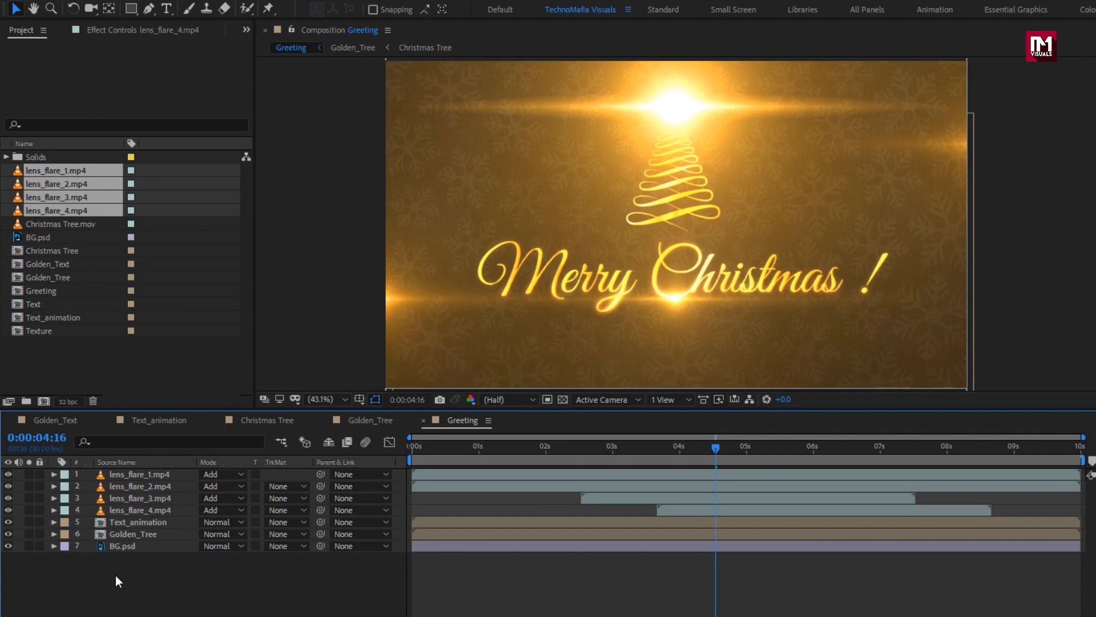
pyautogui.rightClick(115, 578)
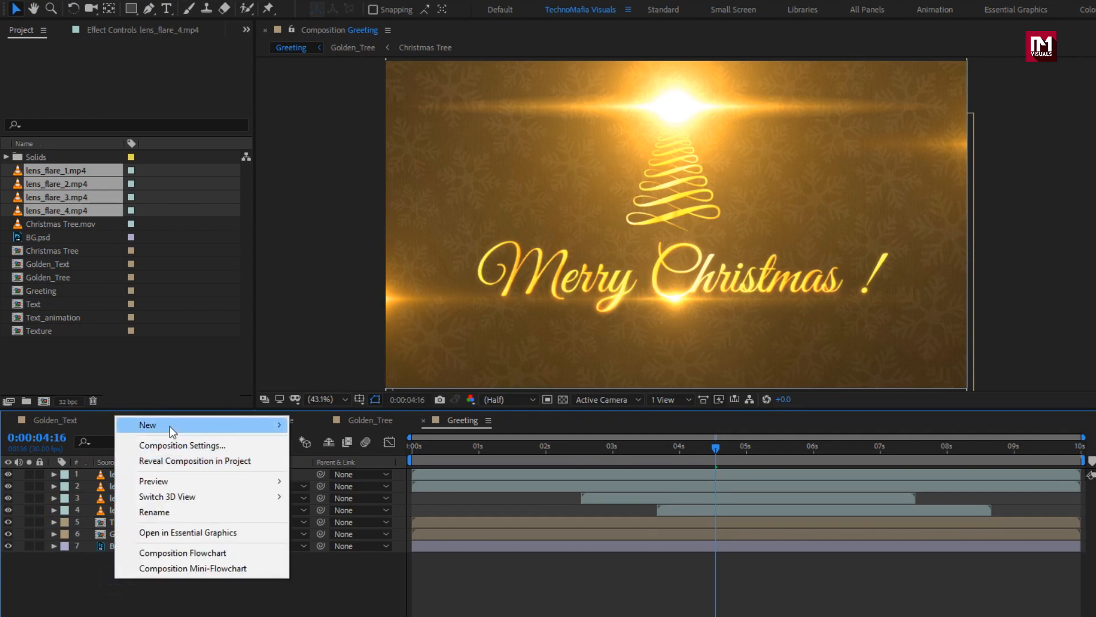
pyautogui.moveTo(175, 426)
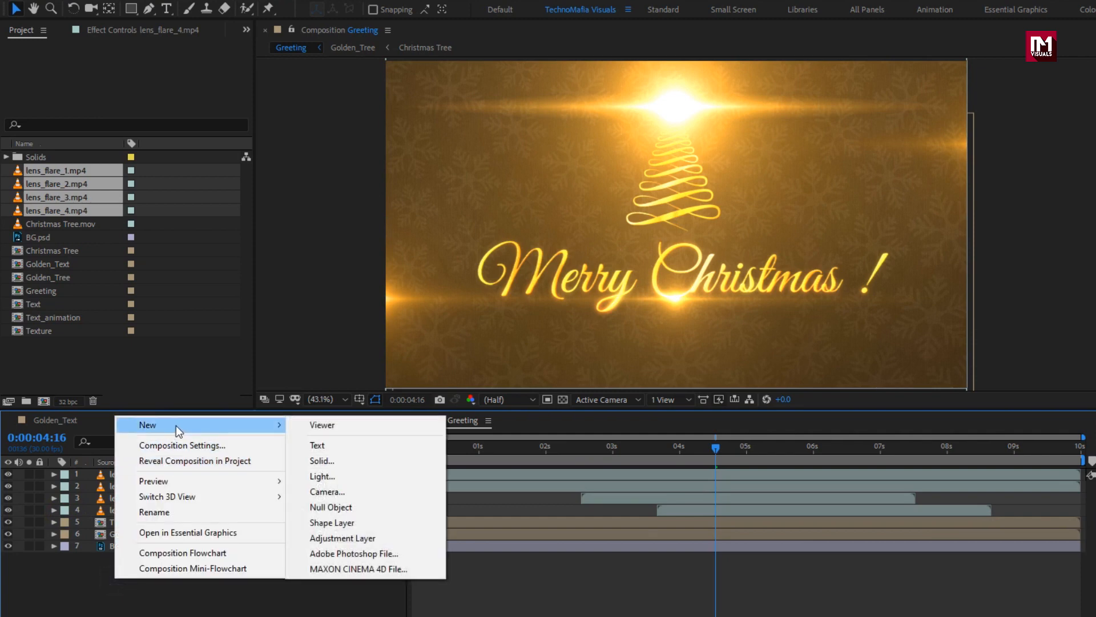
pyautogui.click(338, 465)
pyautogui.write('Frame')
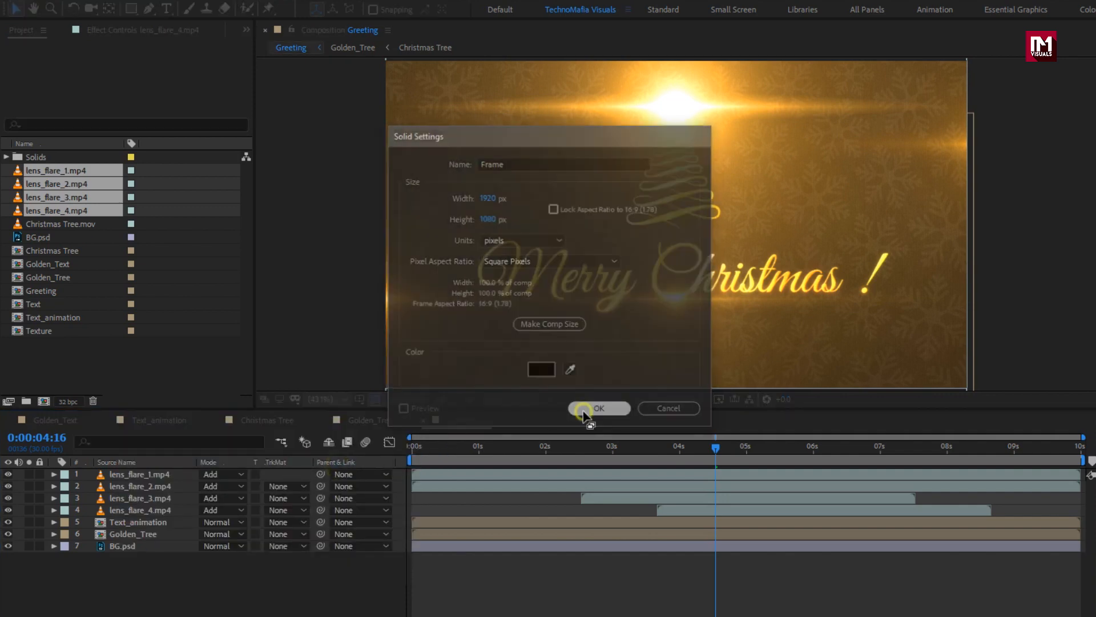
pyautogui.click(591, 410)
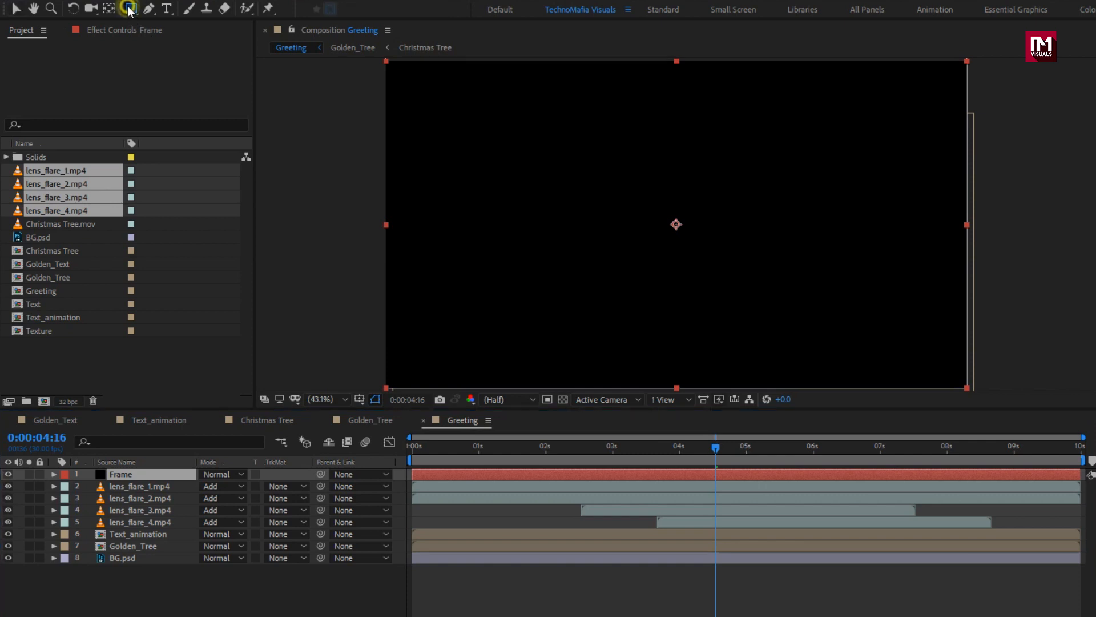
# Step: Add a full-size rectangular mask to Frame, set its top to 10% and bottom to 90% of source, and invert it for letterbox bars
pyautogui.doubleClick(131, 9)
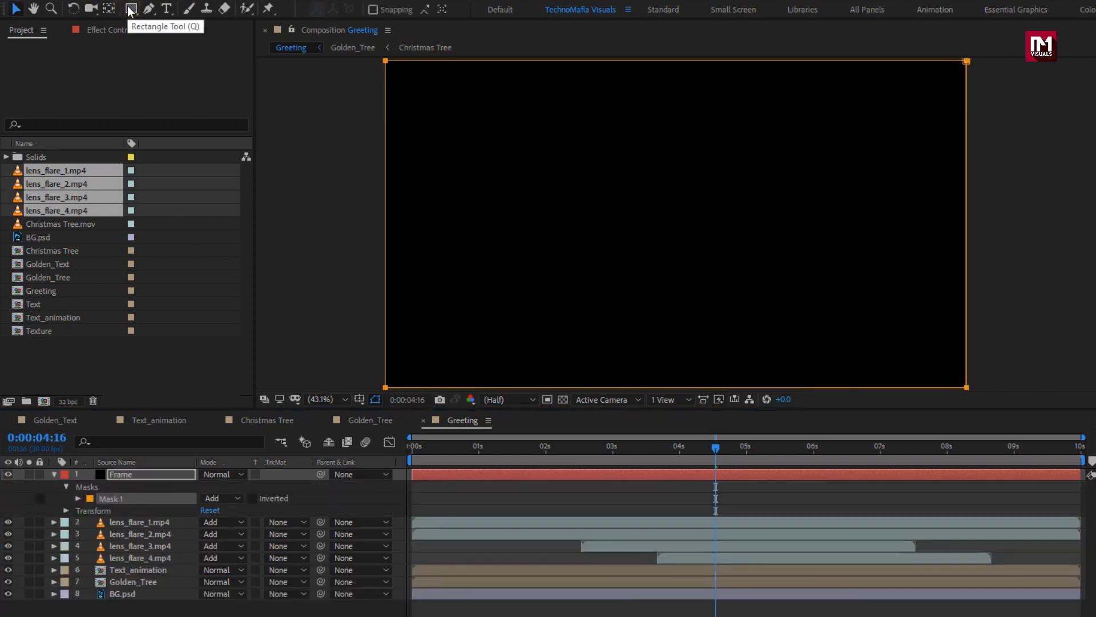
pyautogui.click(78, 499)
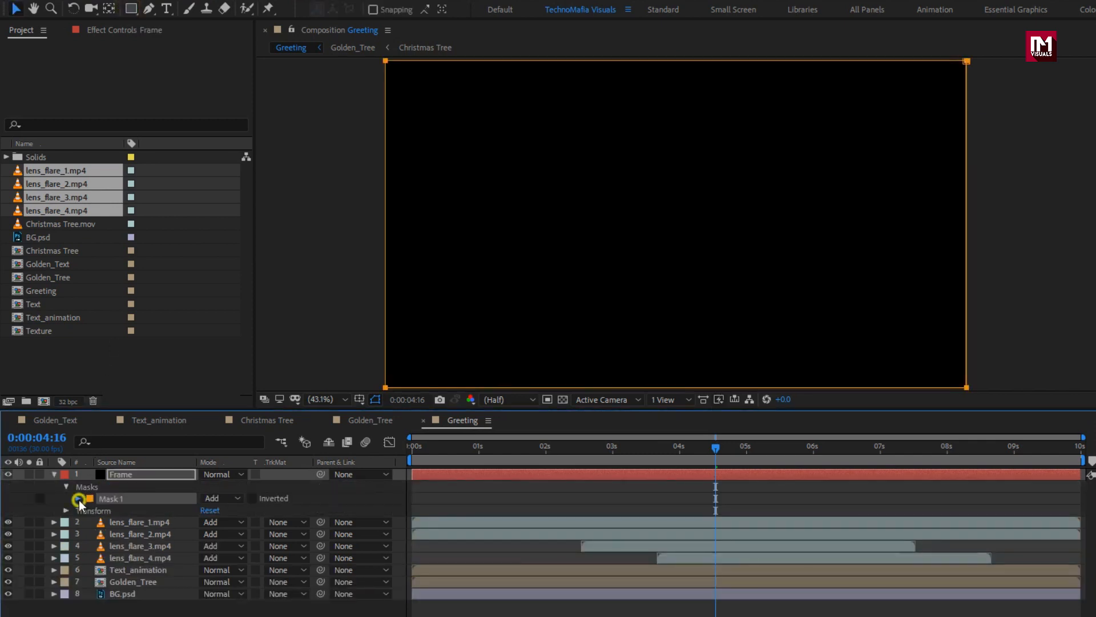
pyautogui.click(209, 511)
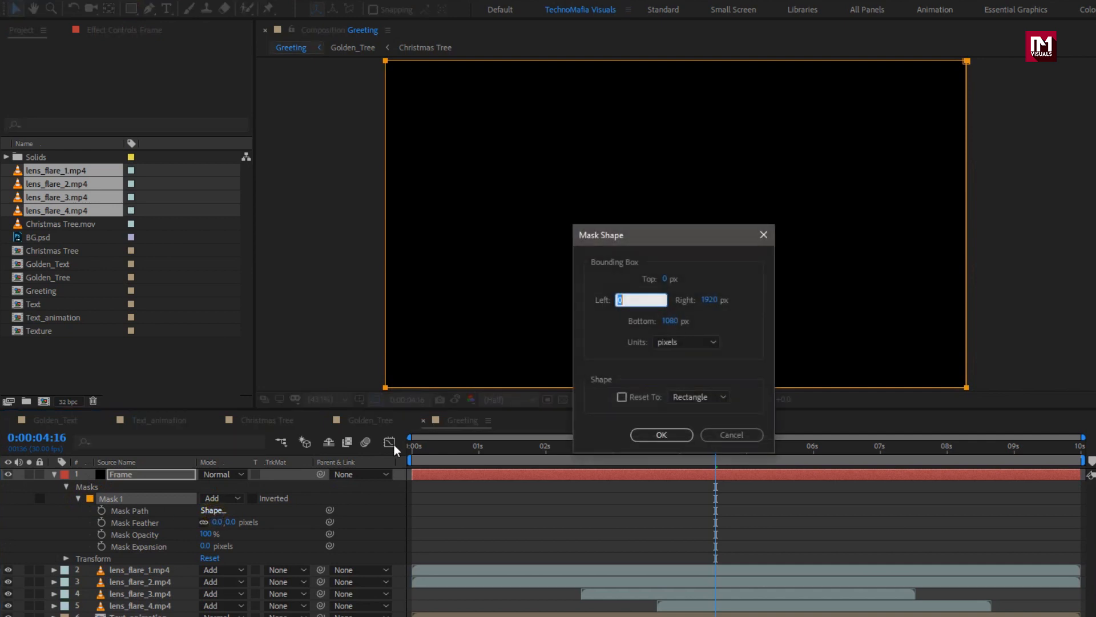
pyautogui.click(691, 342)
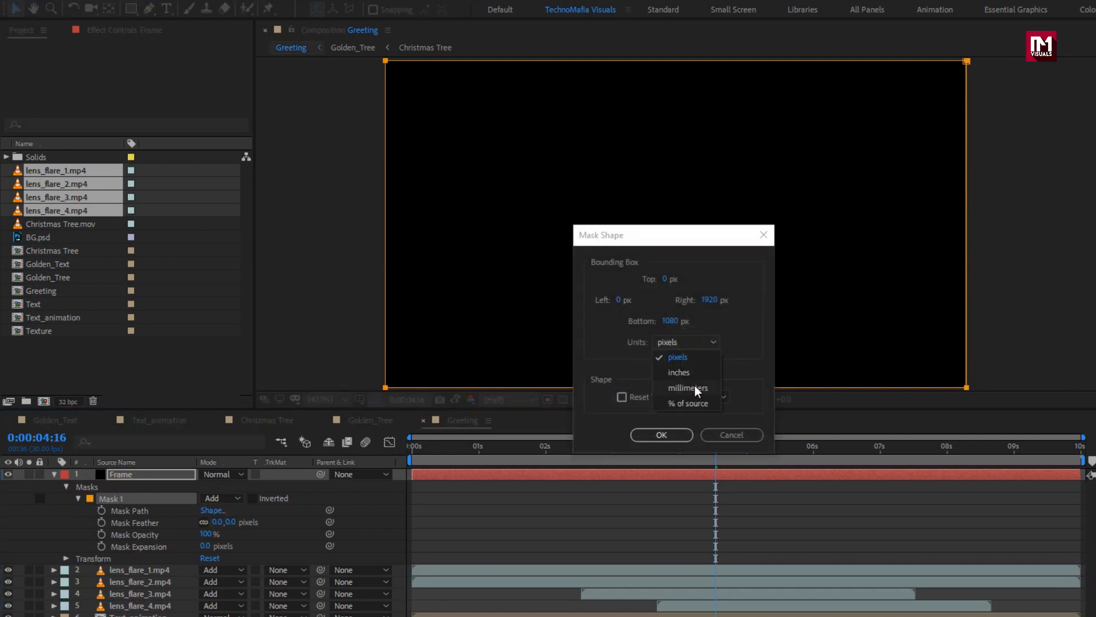
pyautogui.click(691, 403)
pyautogui.click(664, 279)
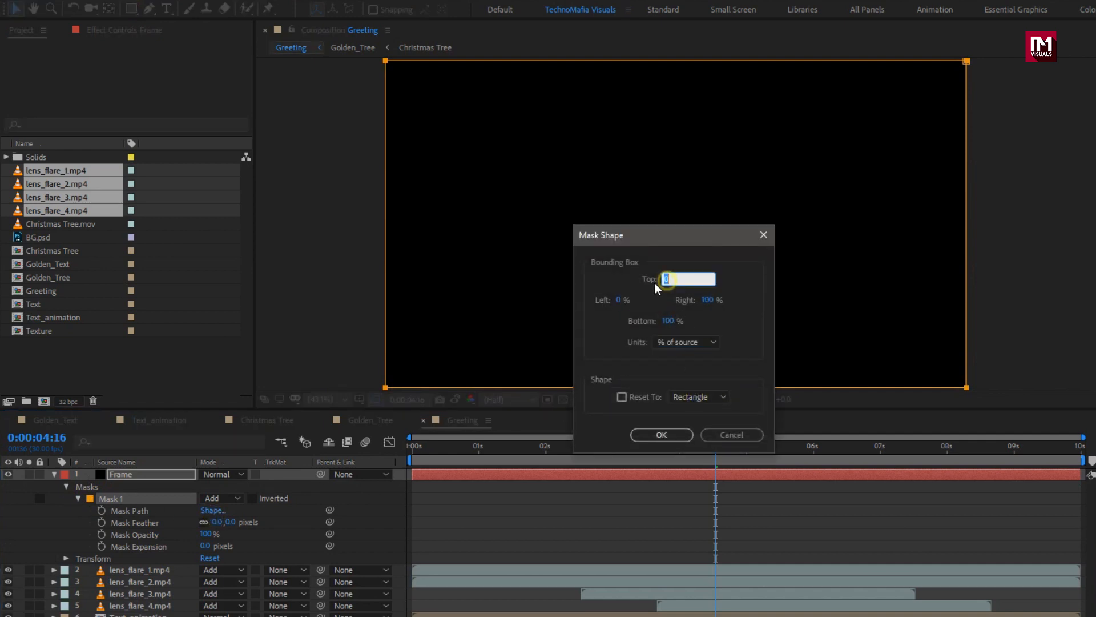
pyautogui.click(667, 321)
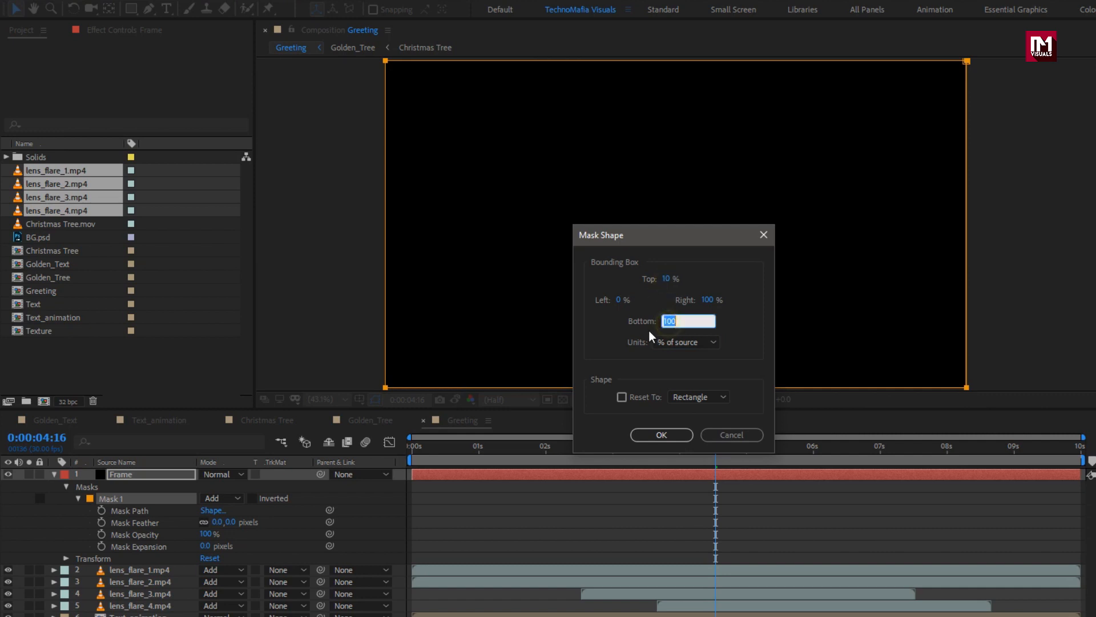
pyautogui.write('90')
pyautogui.click(661, 434)
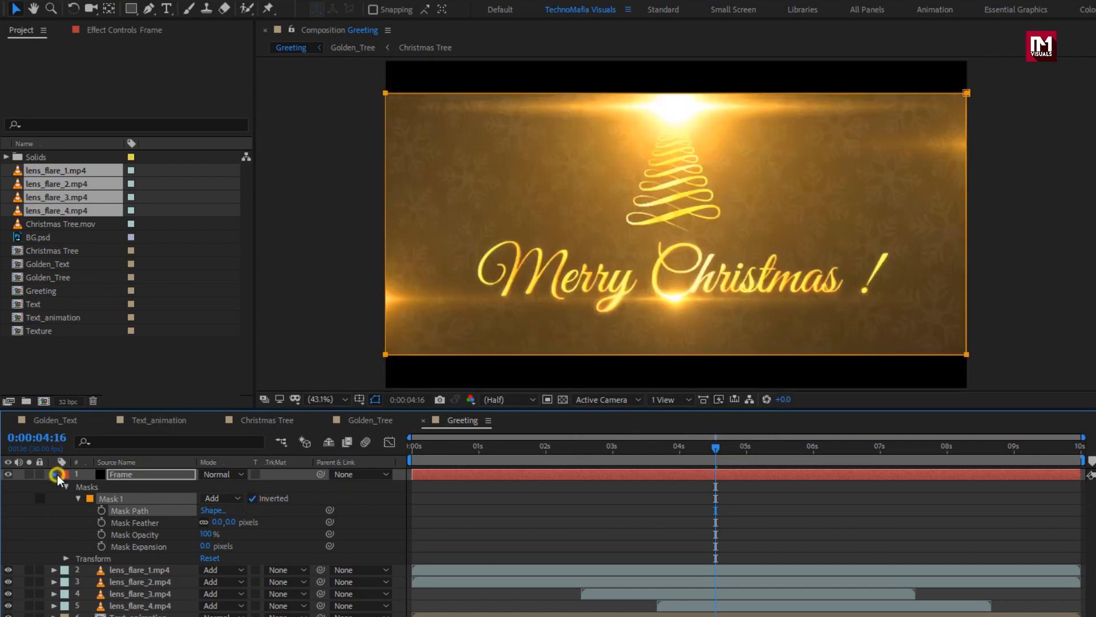
pyautogui.click(55, 475)
# Step: Shorten the work area to end at about 8 seconds and preview the Greeting animation from the start
pyautogui.moveTo(1083, 462); pyautogui.dragTo(949, 470)
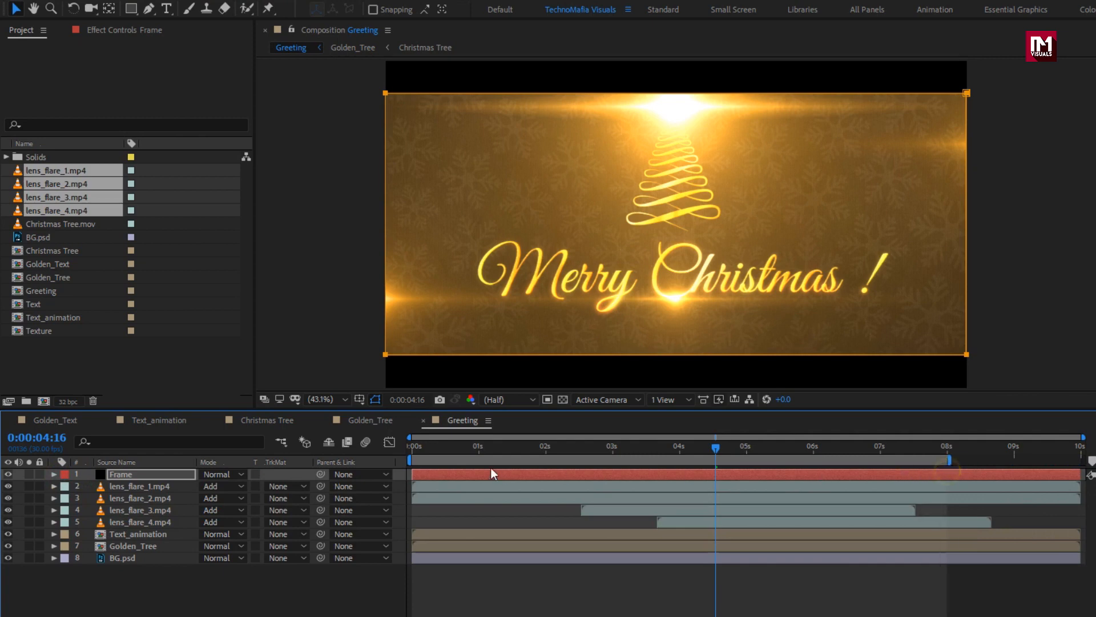
pyautogui.click(412, 447)
pyautogui.press('space')
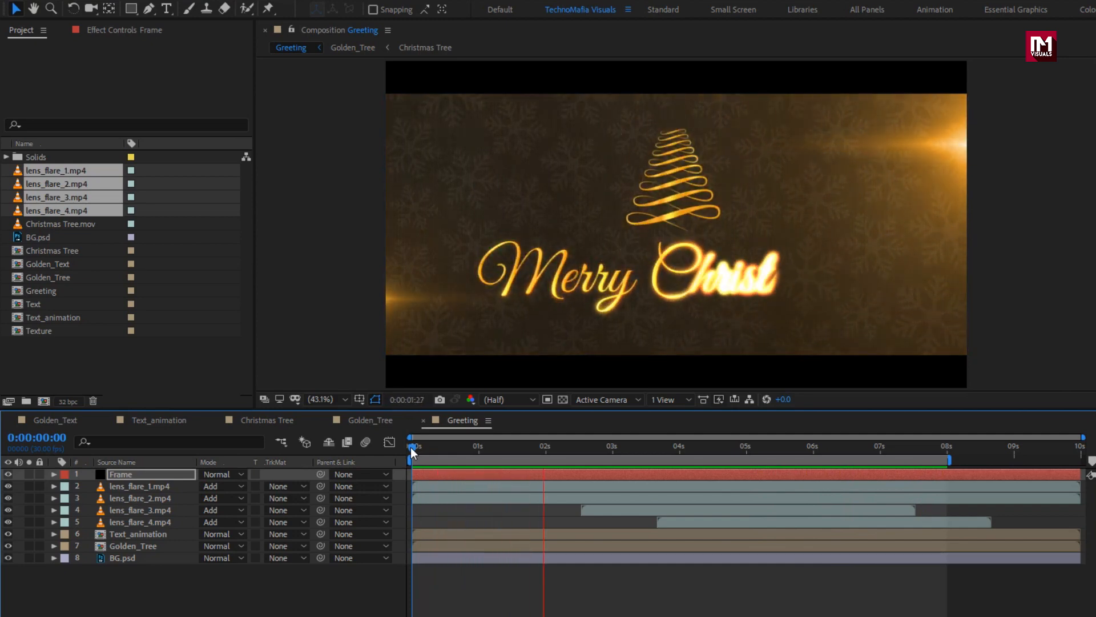